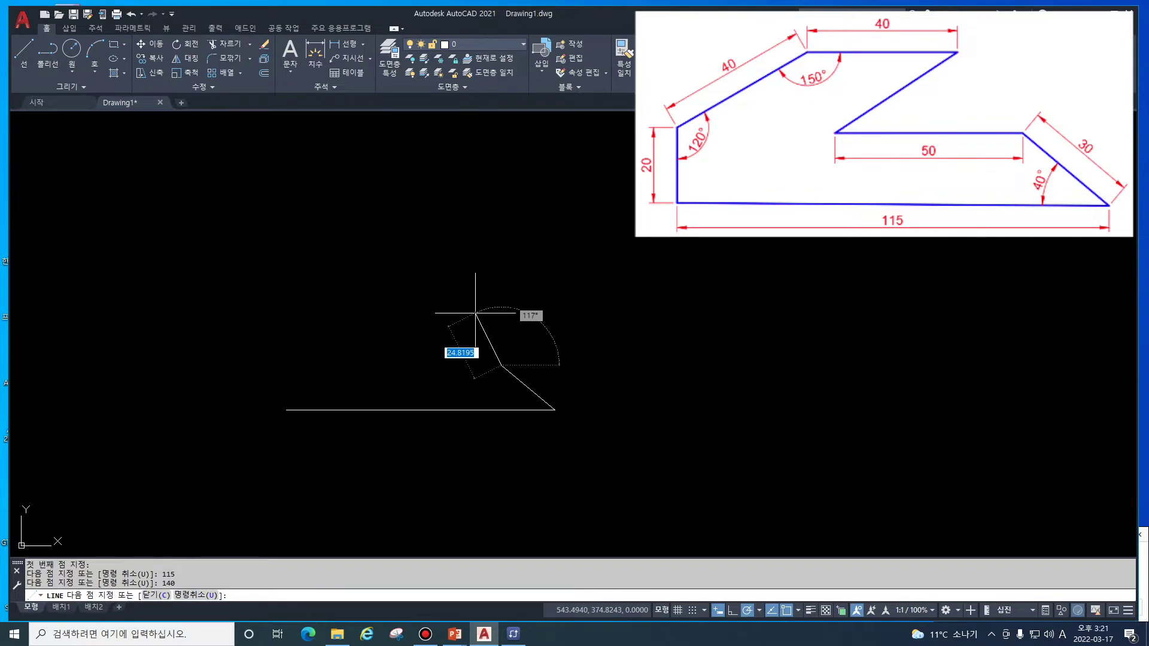
Draw a 50-unit horizontal line leftward from the upper end of the short slanted line and finish the Line command
middle_click_drag(430, 347, 484, 267)
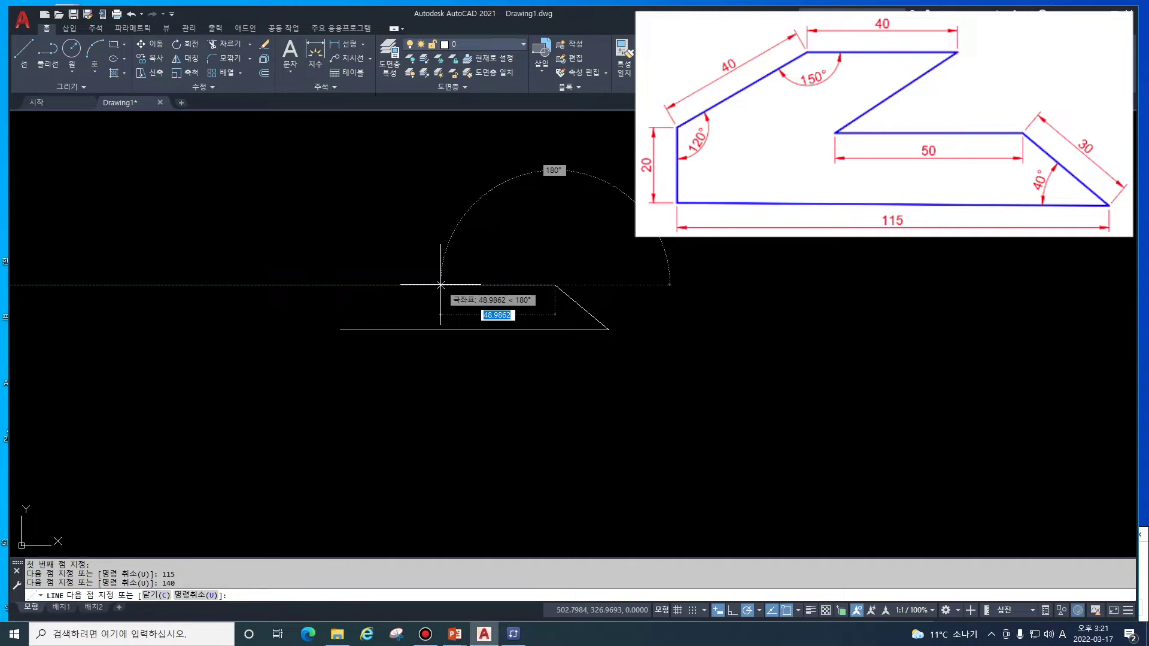
type("50")
key("Return")
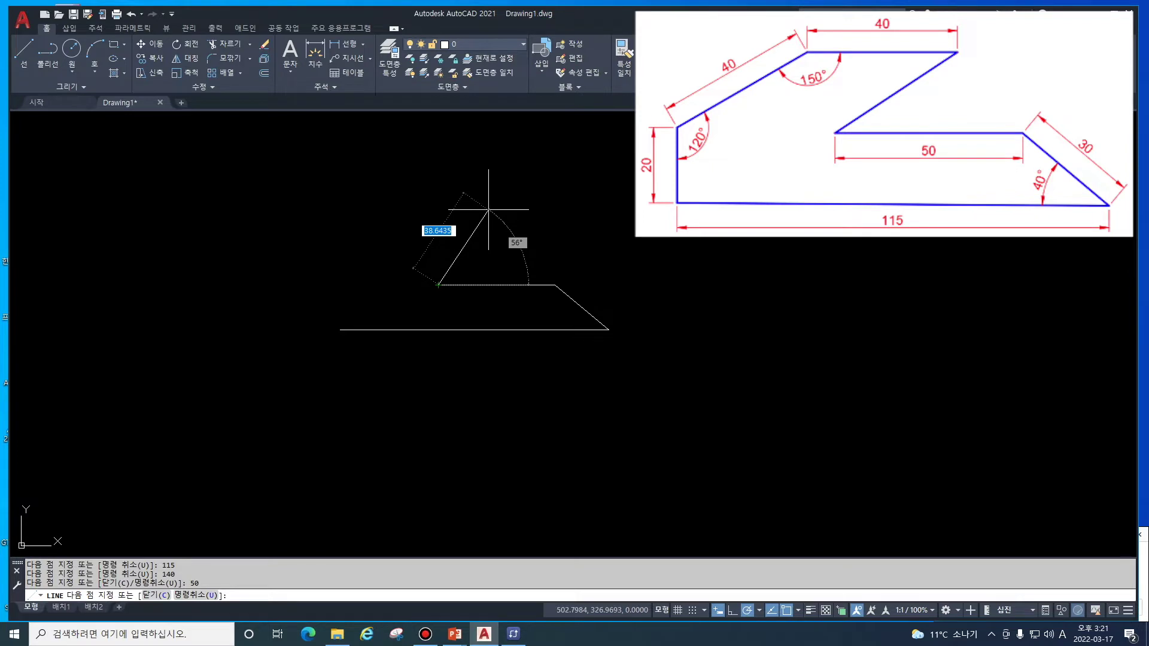
key("Return")
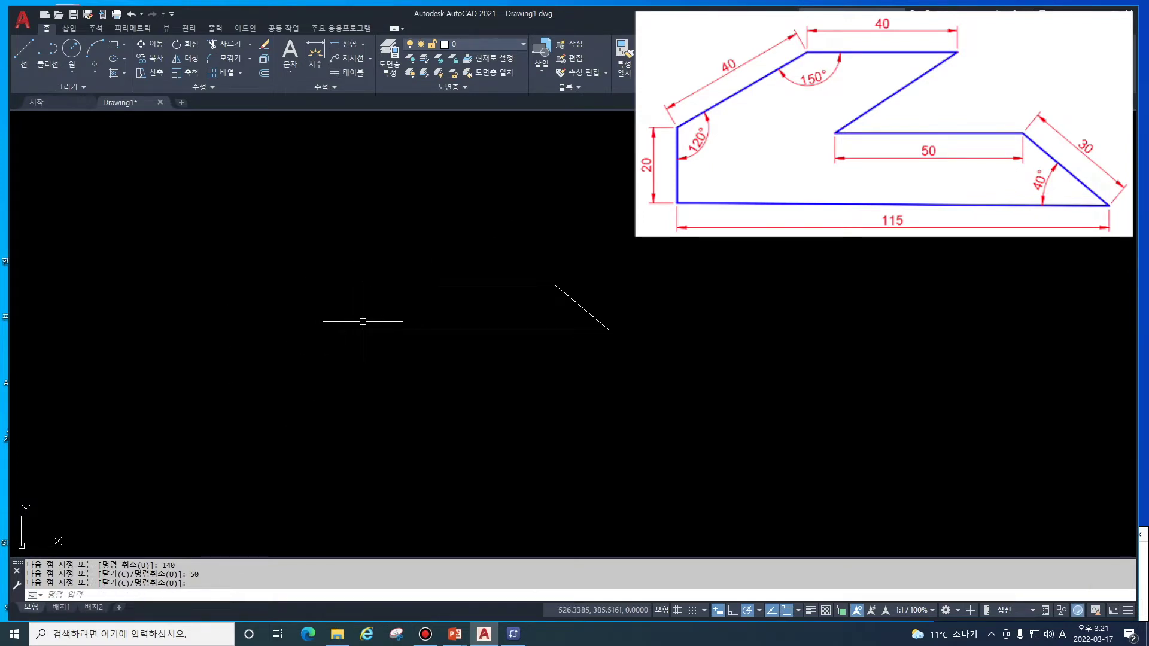
Draw a new vertical line 20 units upward from the left end of the 115-unit base line
type("l")
key("Return")
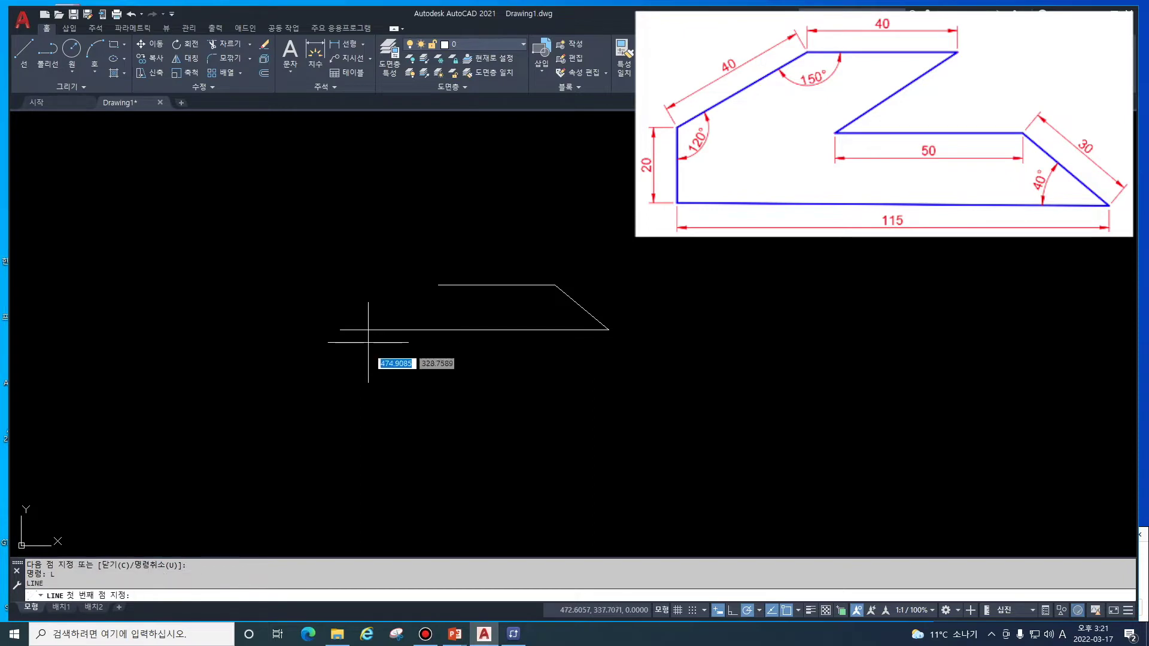
left_click(341, 330)
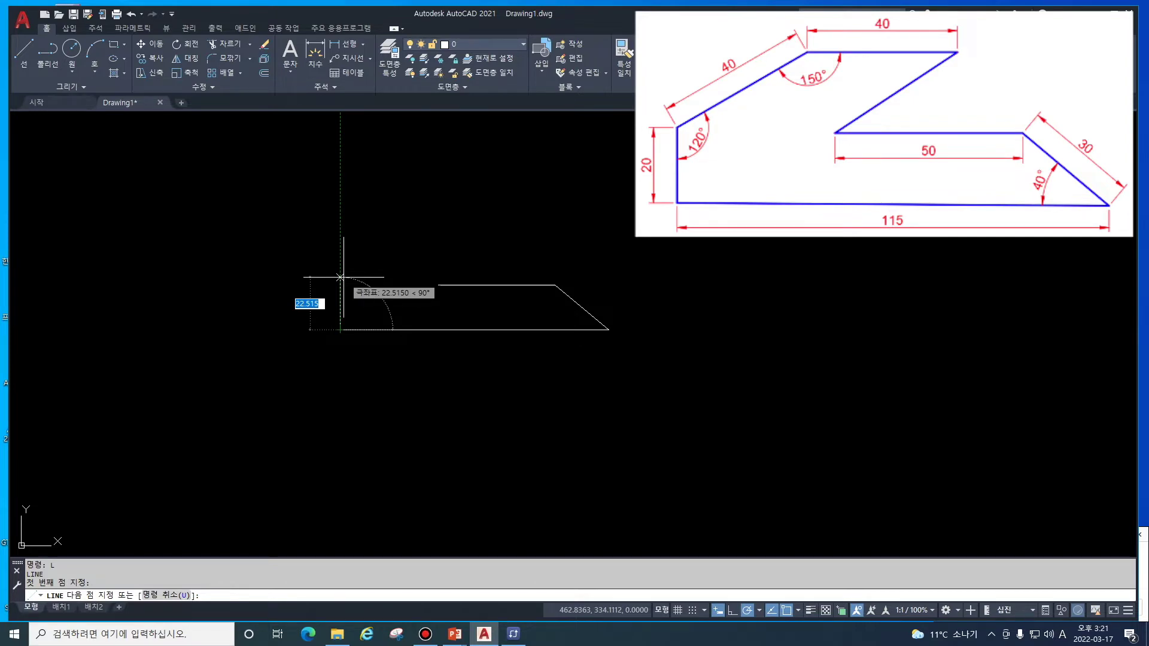
type("20")
key("Return")
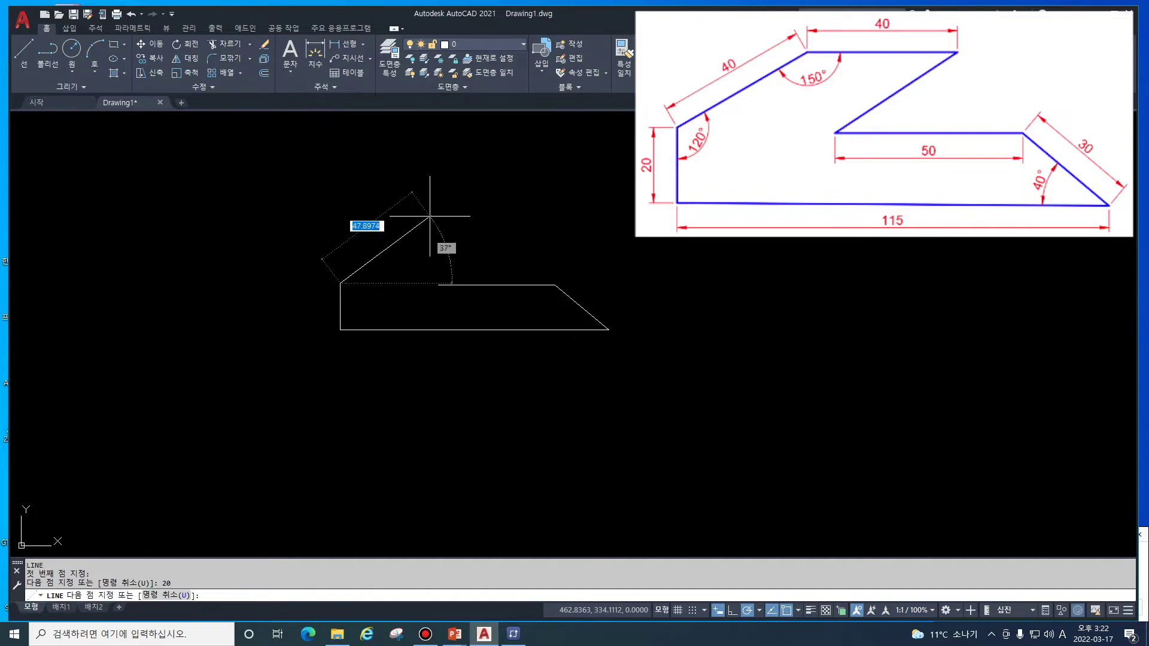
Continue from the vertical line's upper end with a 40-unit line at a 30° angle up to the right
type("40")
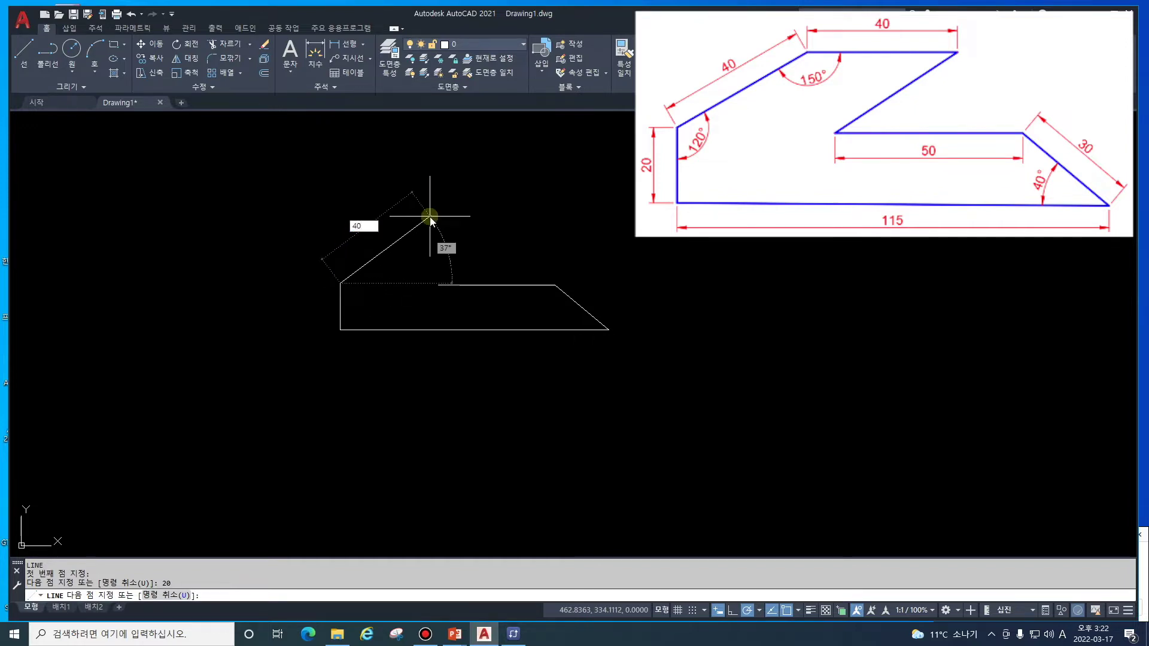
key("Tab")
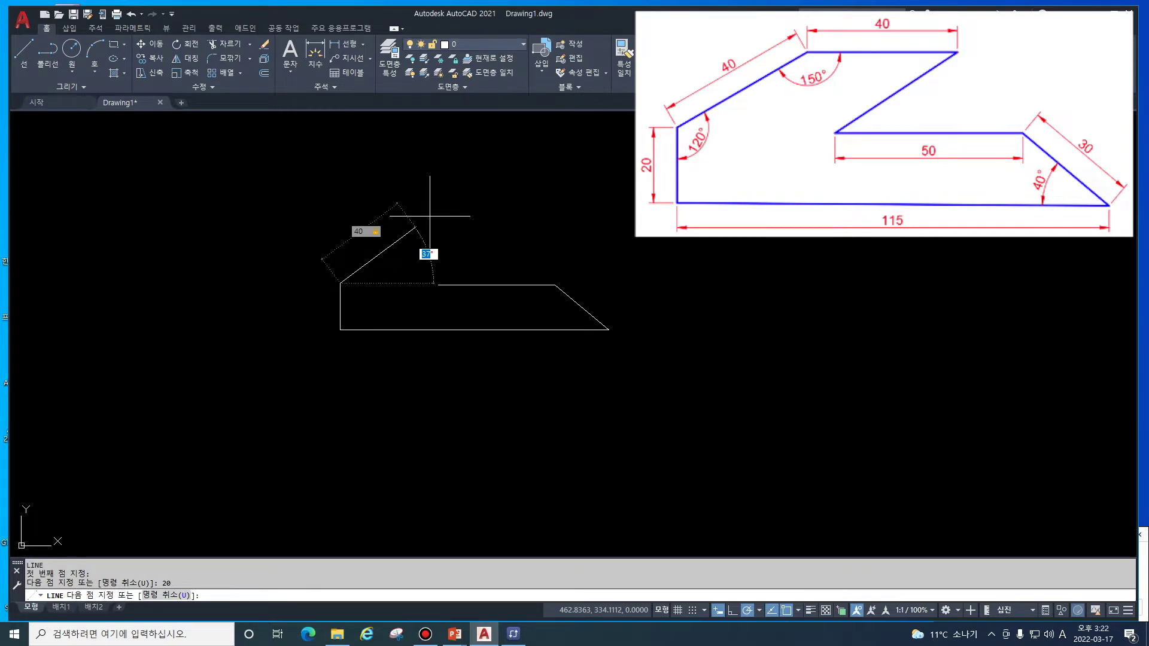
type("39")
key("Return")
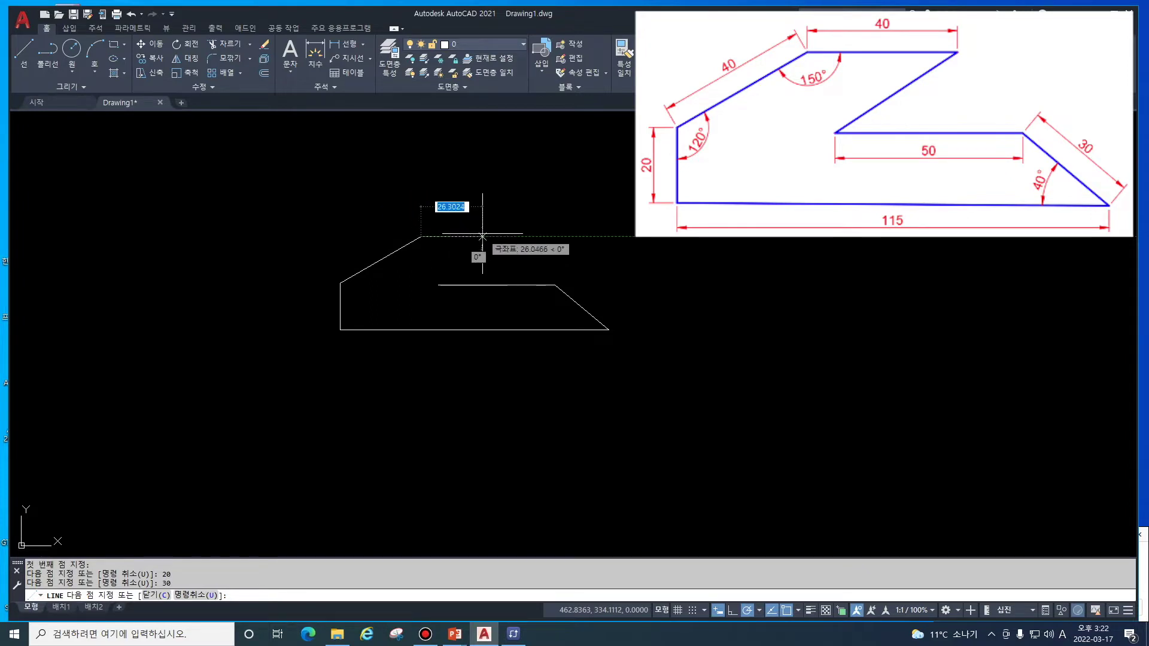
Add a 40-unit horizontal line to the right, then close the outline with a line to the left end of the 50-unit line
type("40")
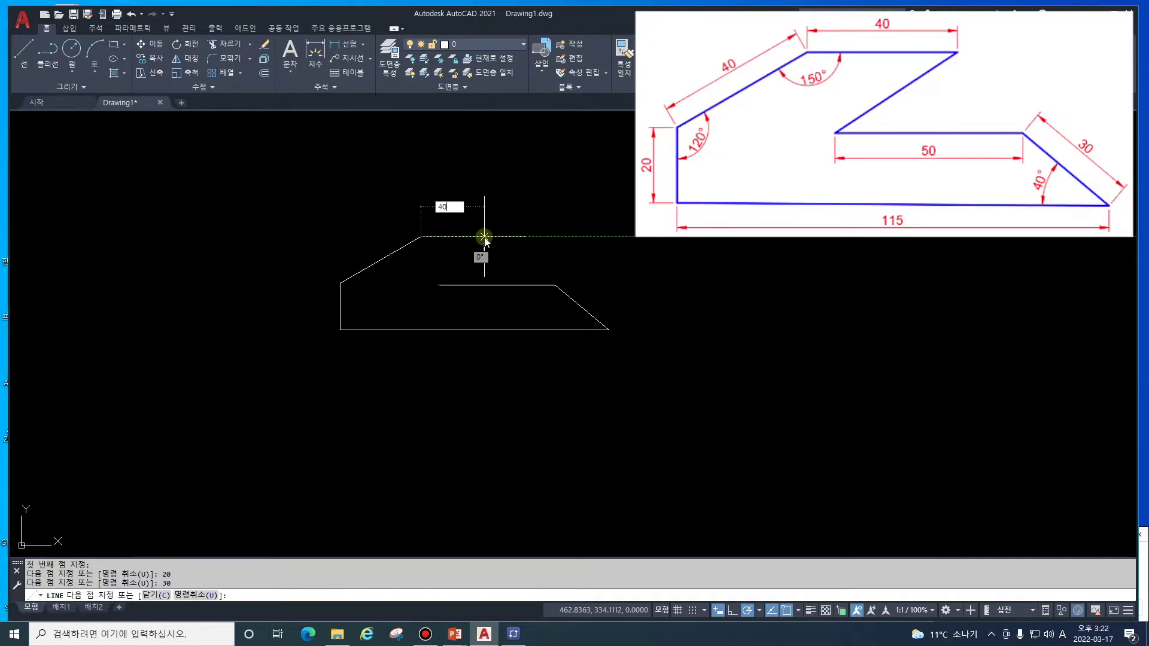
key("Return")
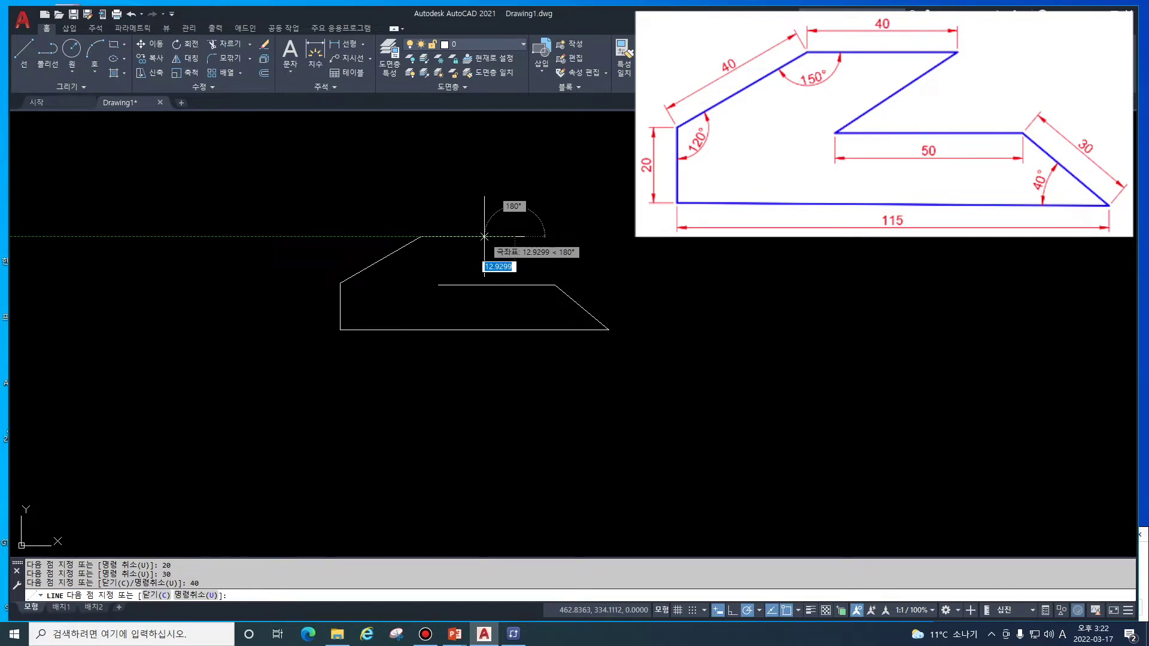
left_click(438, 285)
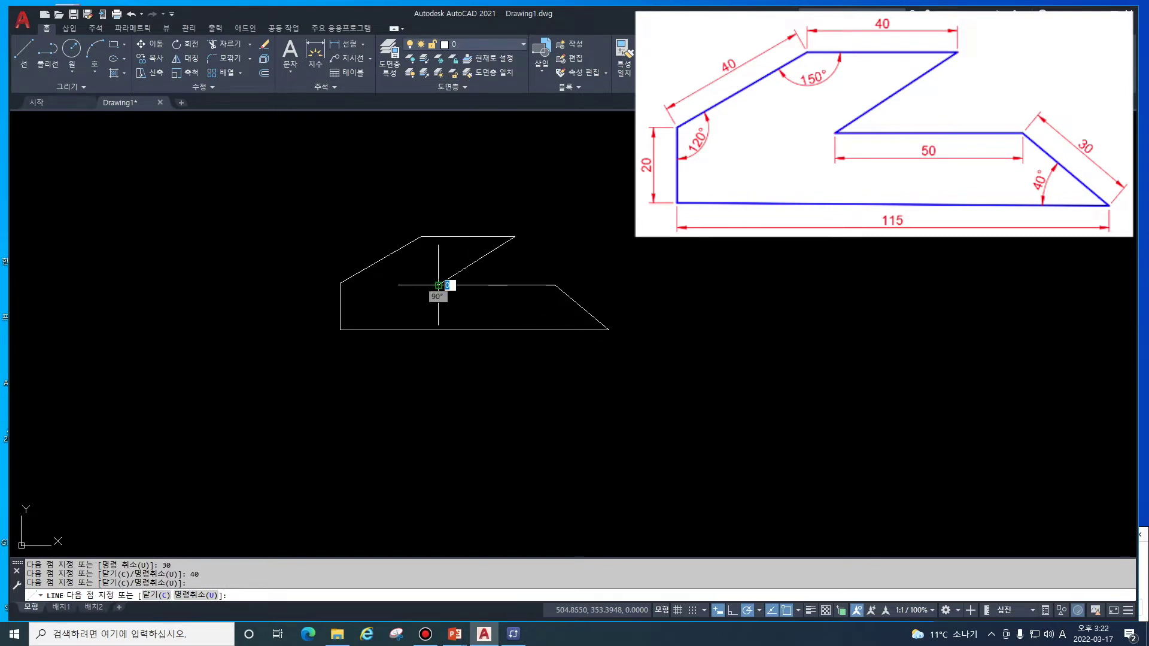
key("Return")
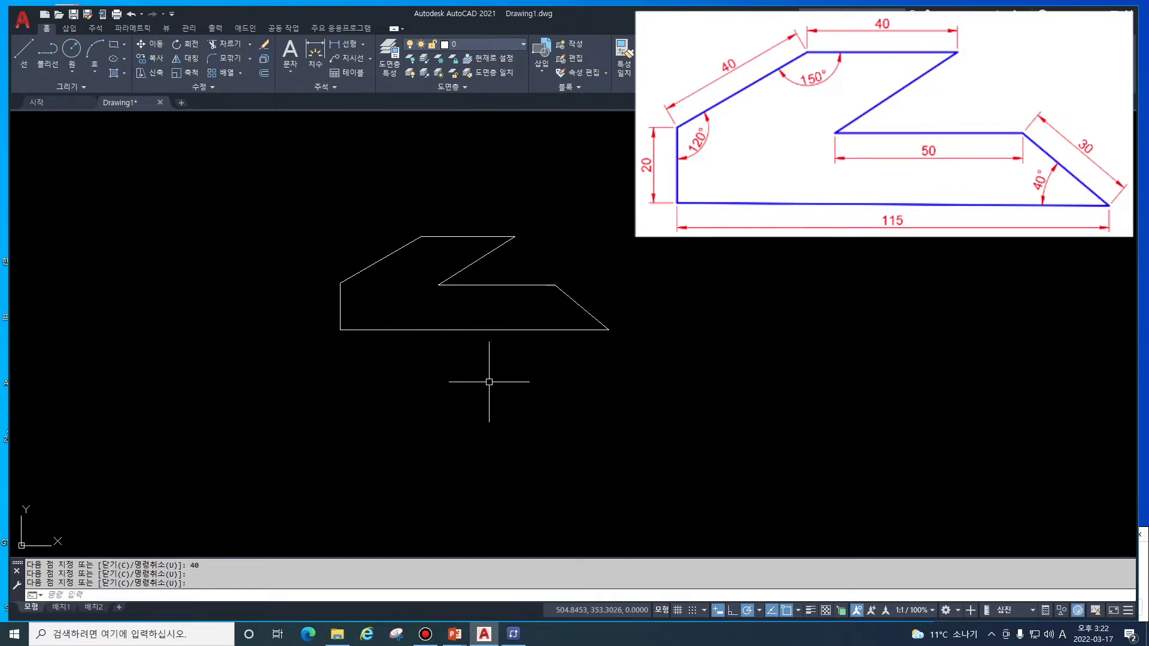
key("Escape")
key("Escape")
Zoom to the drawing extents to view all the shapes
scroll(473, 371, "up", 2)
scroll(473, 372, "down", 4)
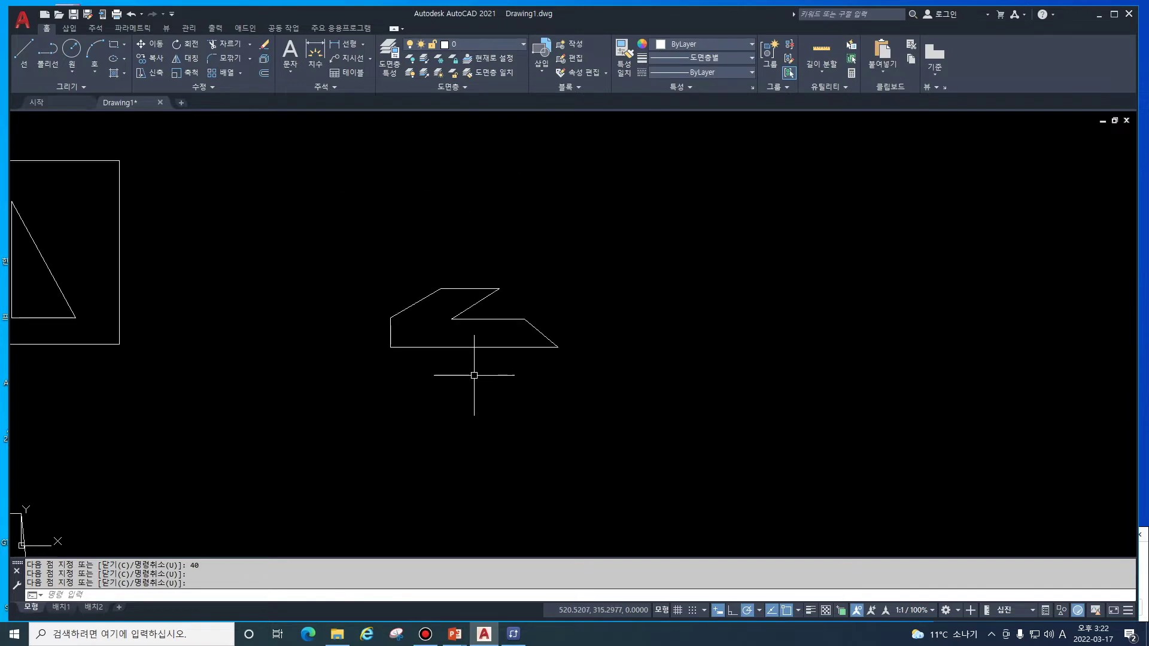
scroll(854, 359, "down", 2)
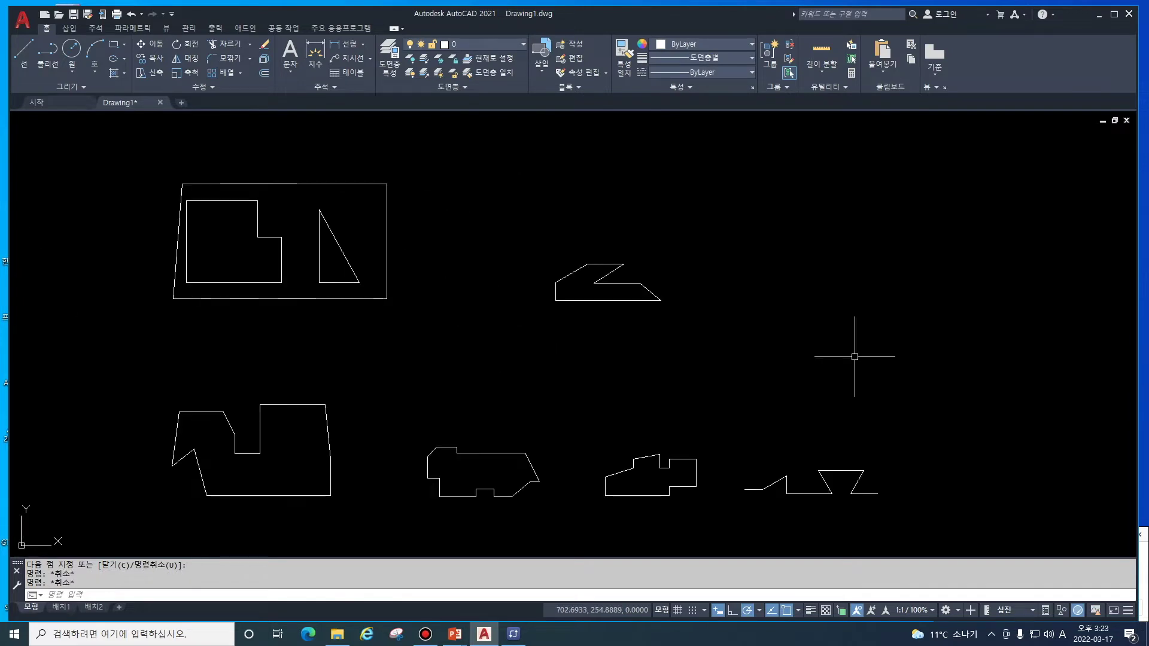
type("z")
key("Return")
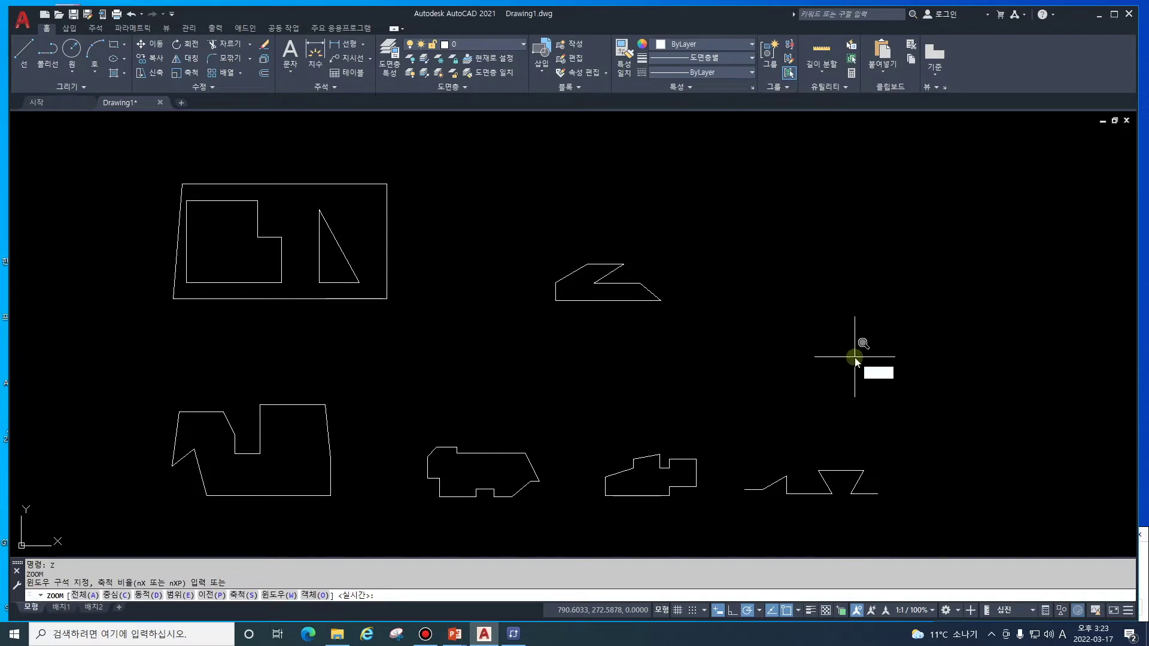
type("e")
key("Return")
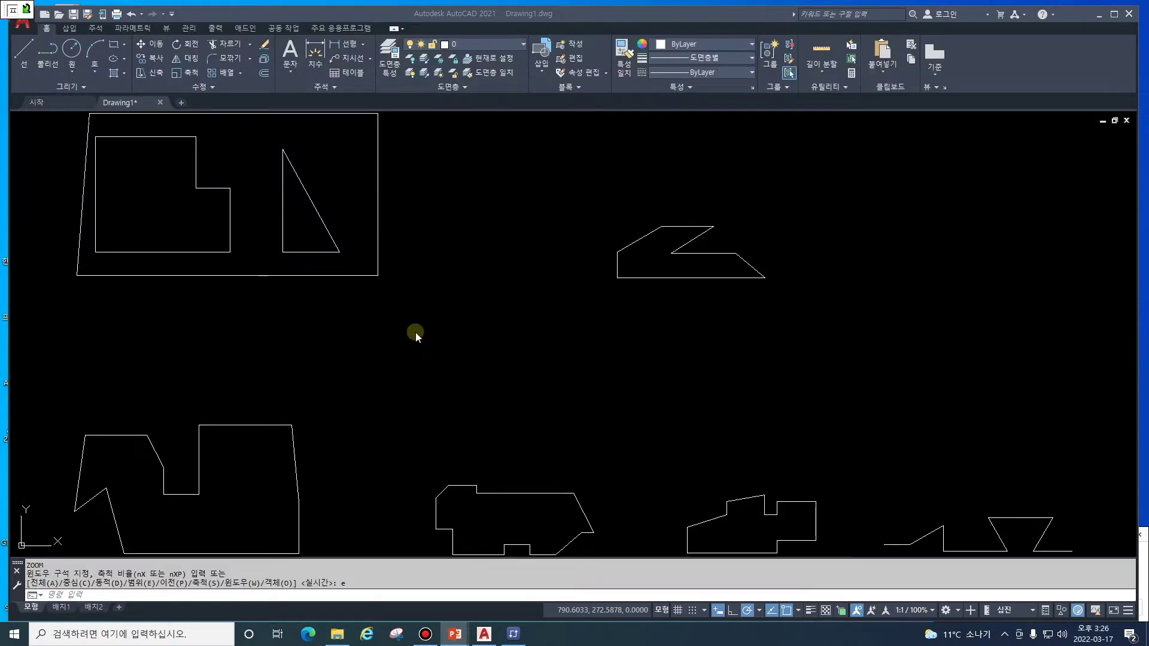
Start a new view under Model Views in the View Manager and name it 과제1
left_click(413, 331)
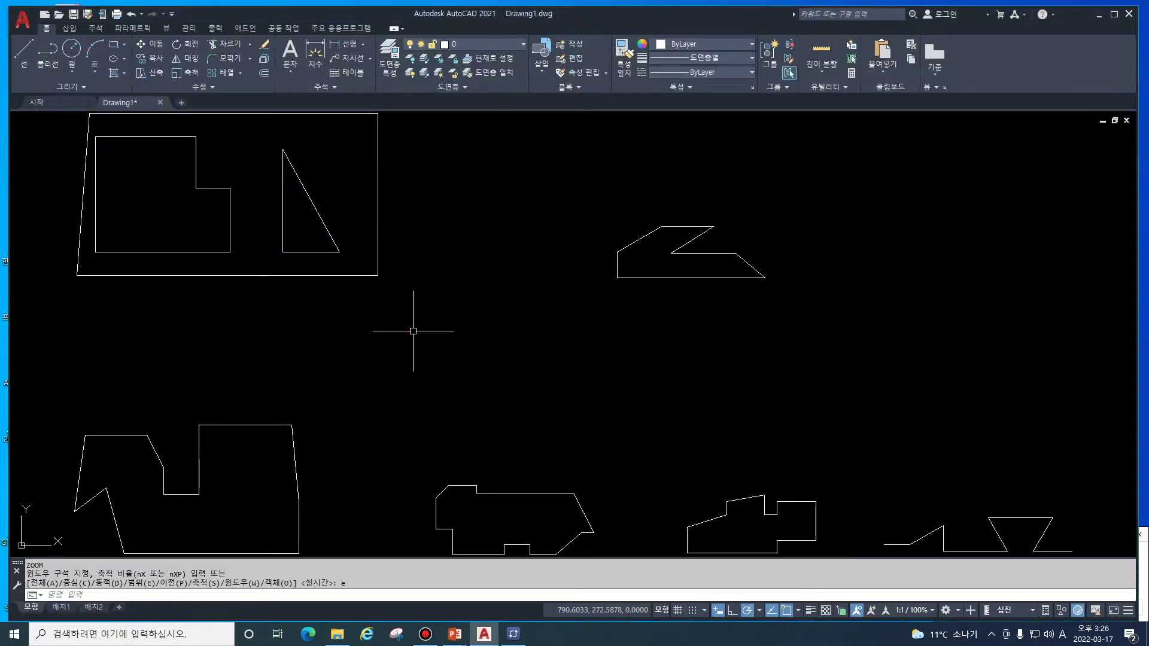
type("v")
key("Return")
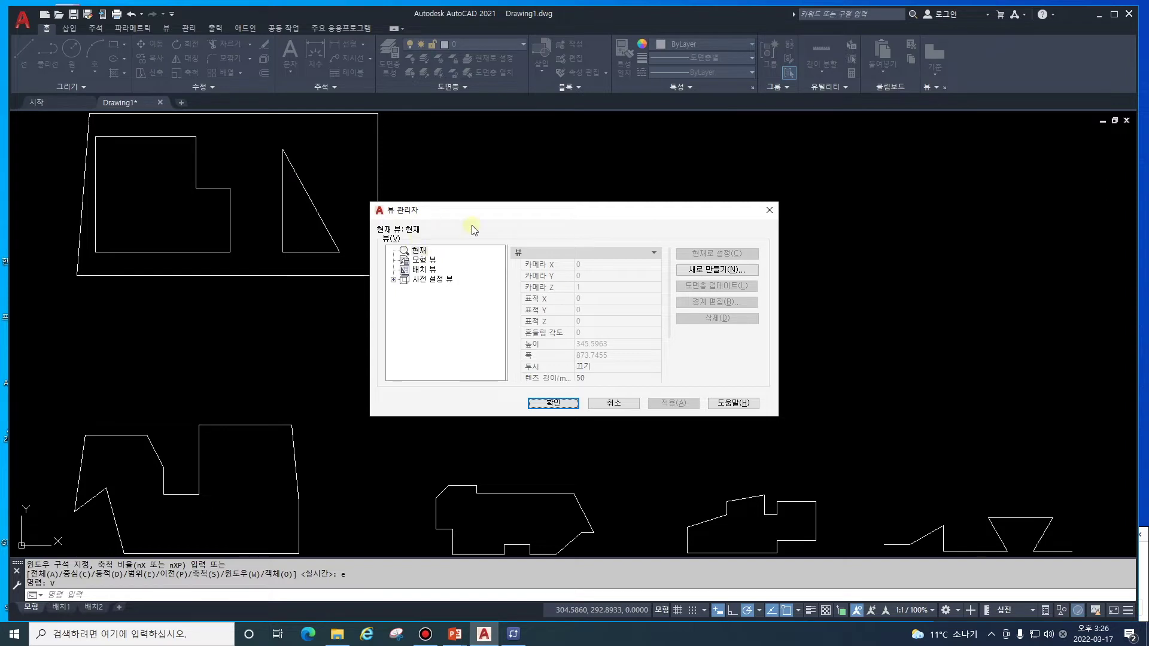
left_click_drag(484, 211, 521, 190)
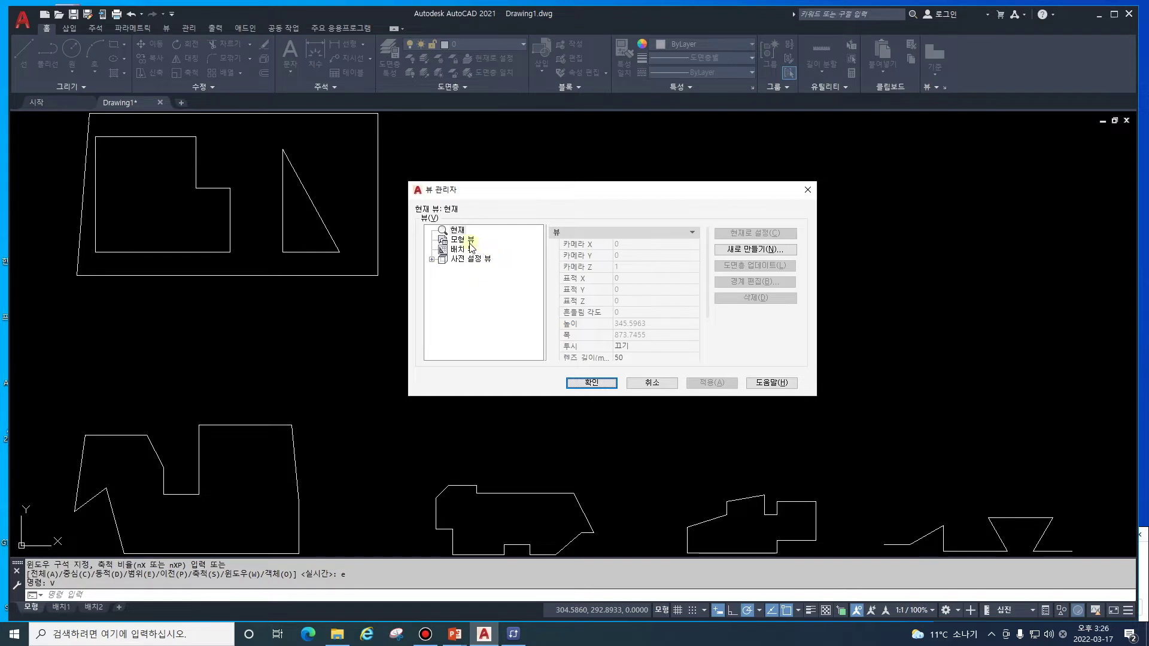
left_click(469, 242)
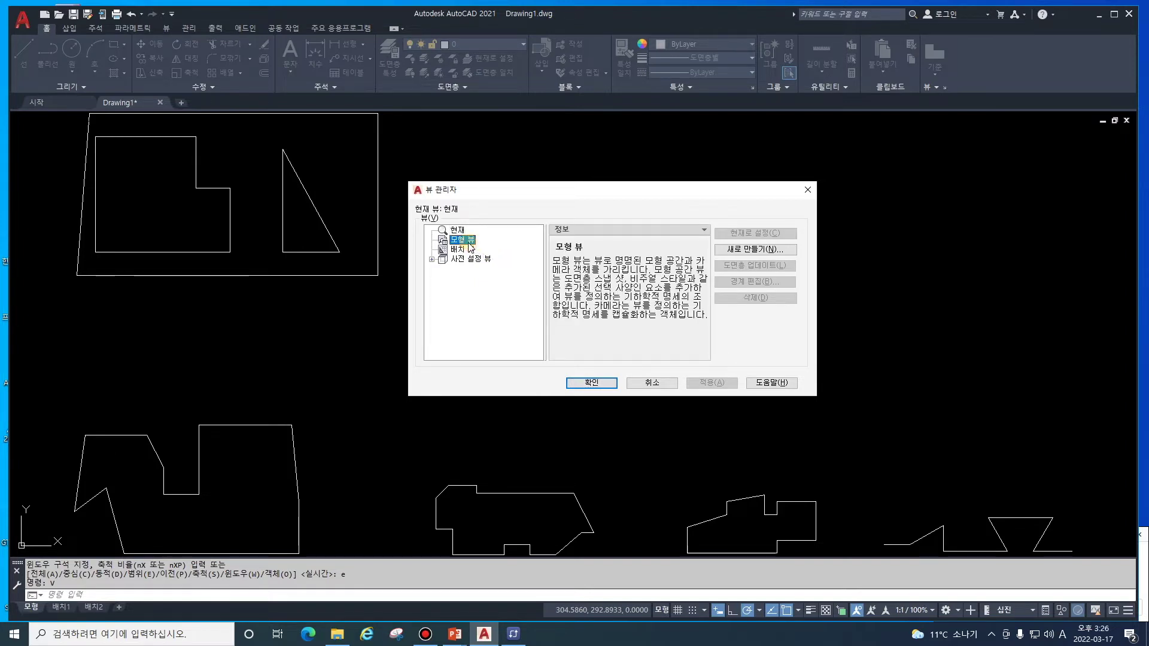
left_click(748, 250)
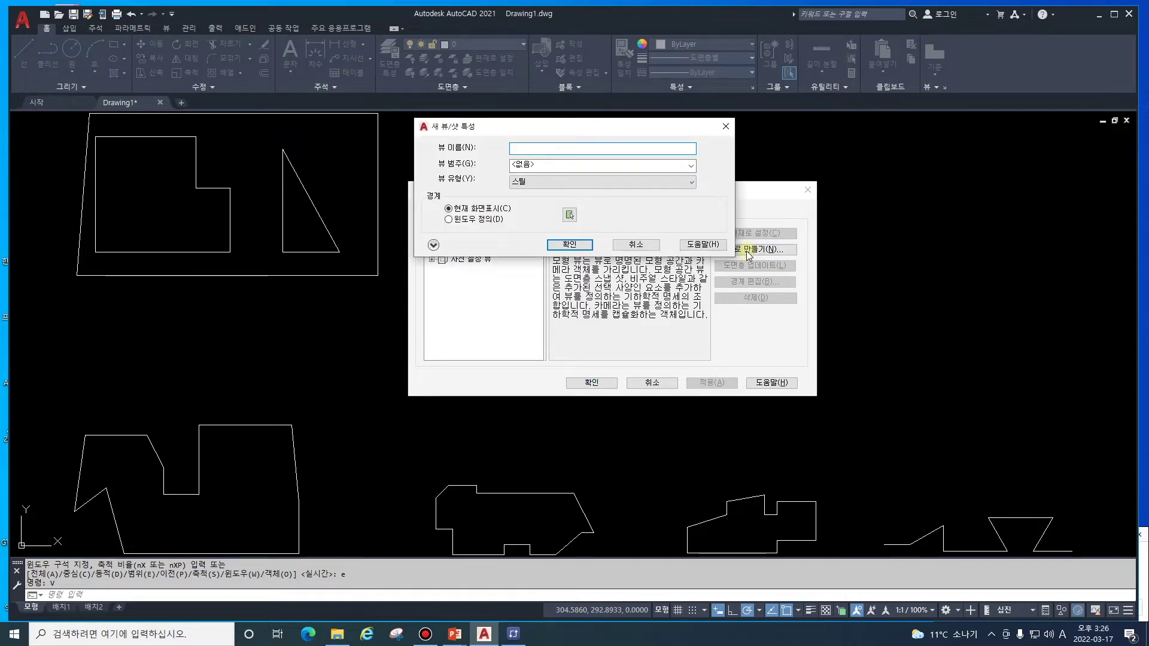
type("rh")
key("BackSpace")
key("Hangul")
type("과제1")
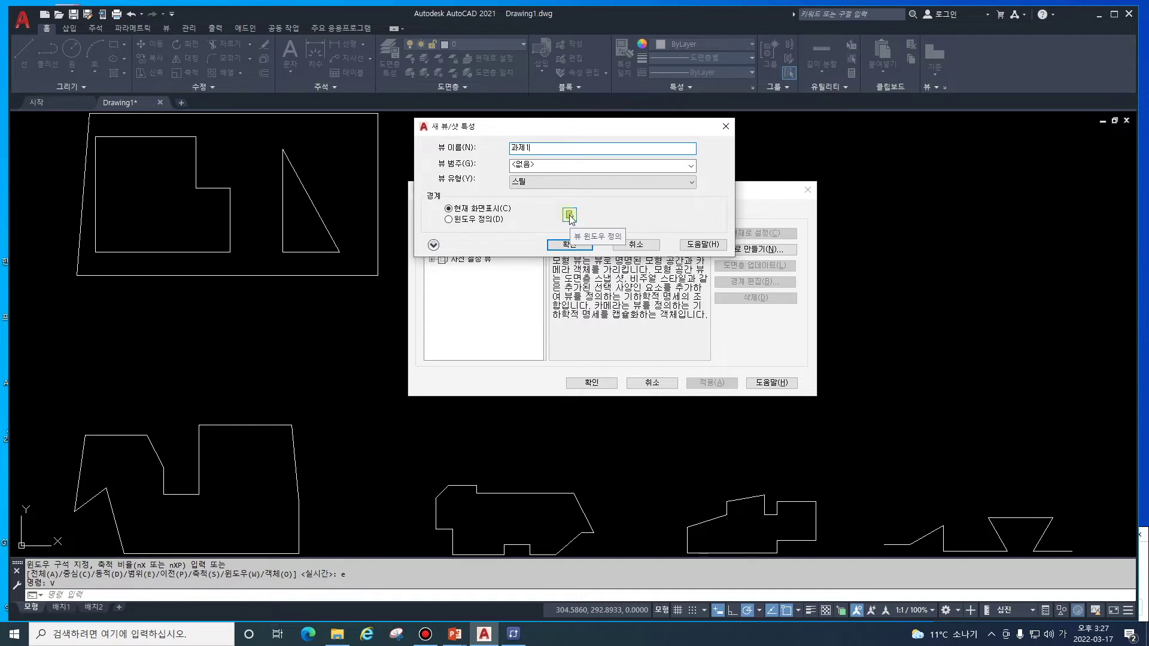
Define the 과제1 view boundary as a window around the lower-left notched shape and save the view
left_click(569, 215)
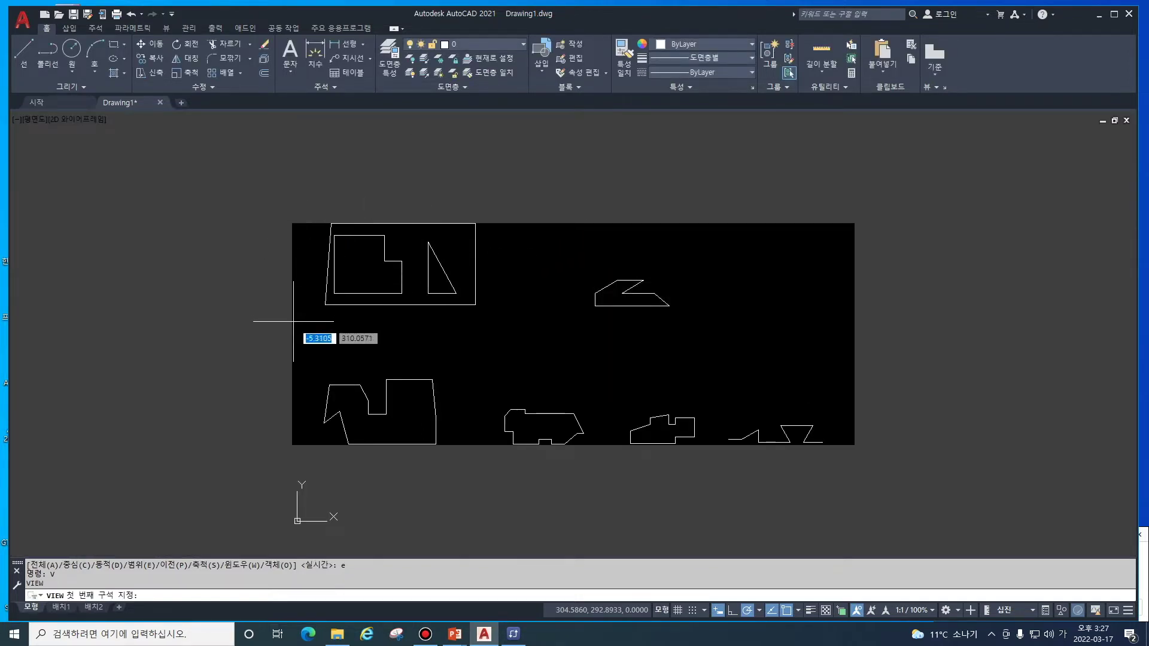
left_click(312, 370)
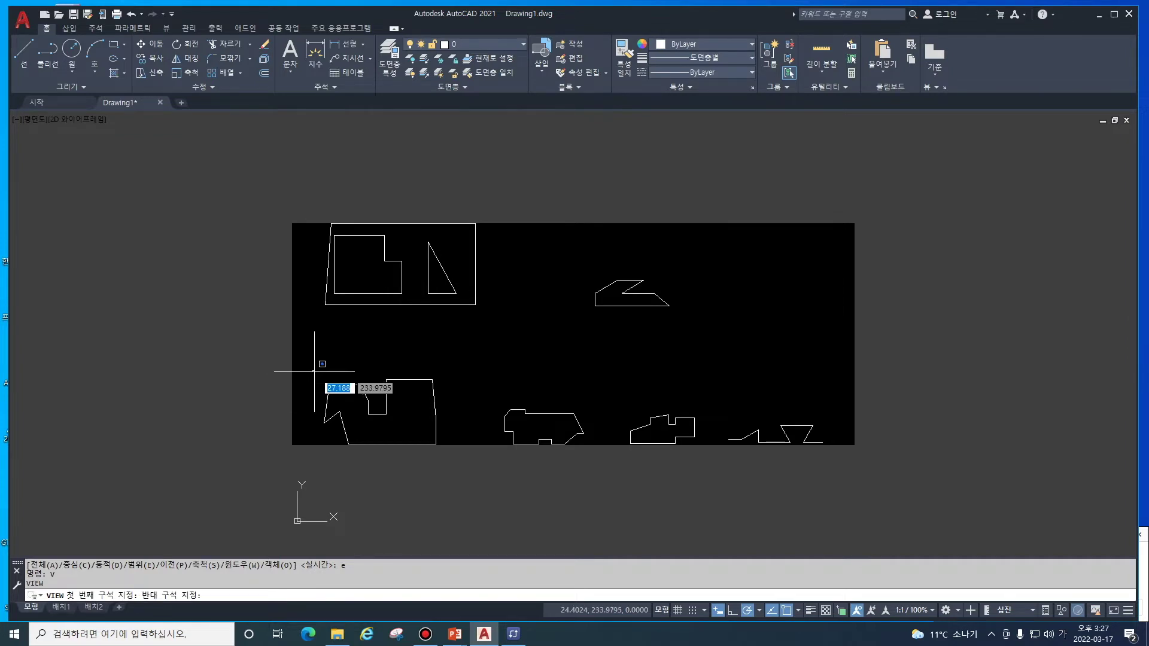
left_click(440, 450)
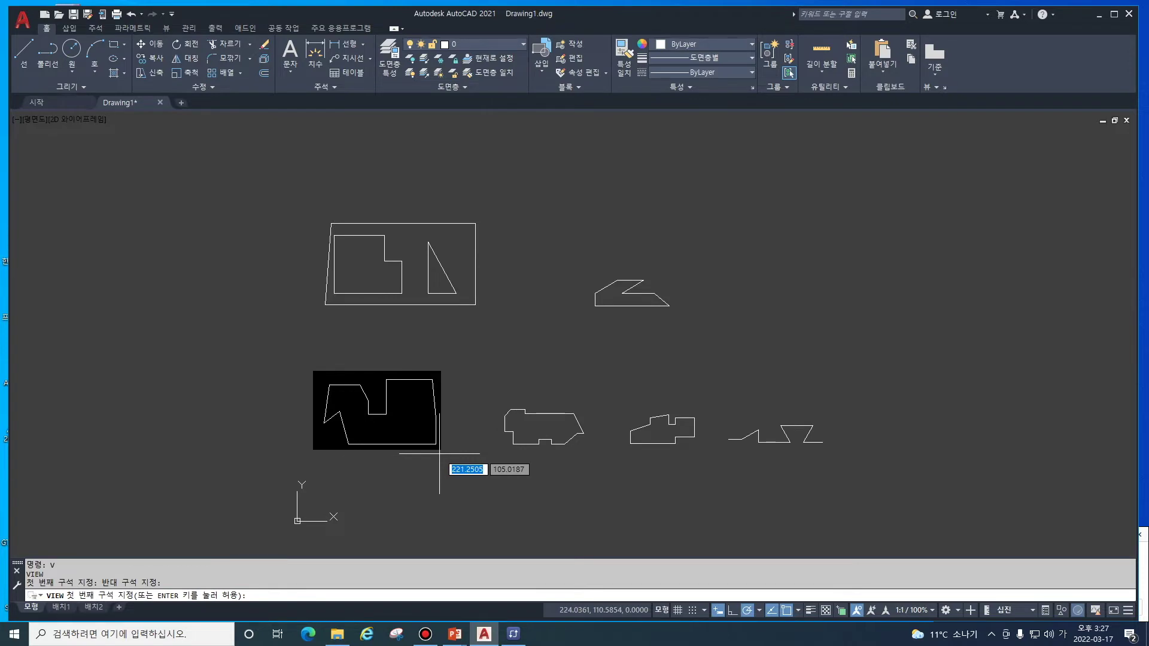
key("Return")
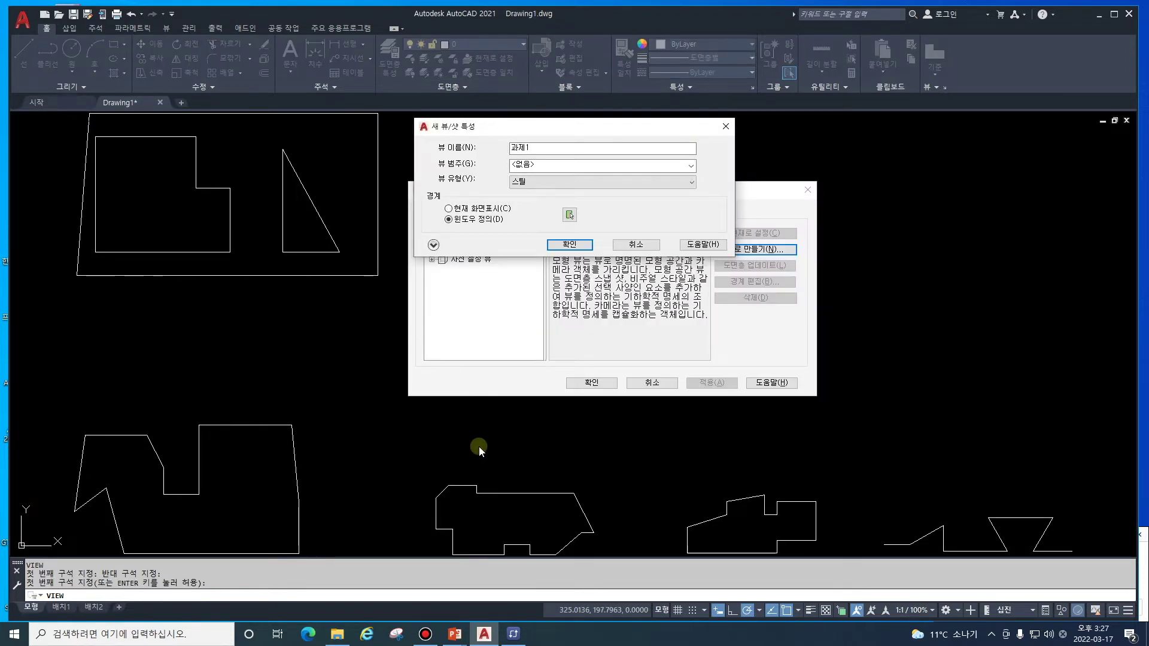
left_click(569, 247)
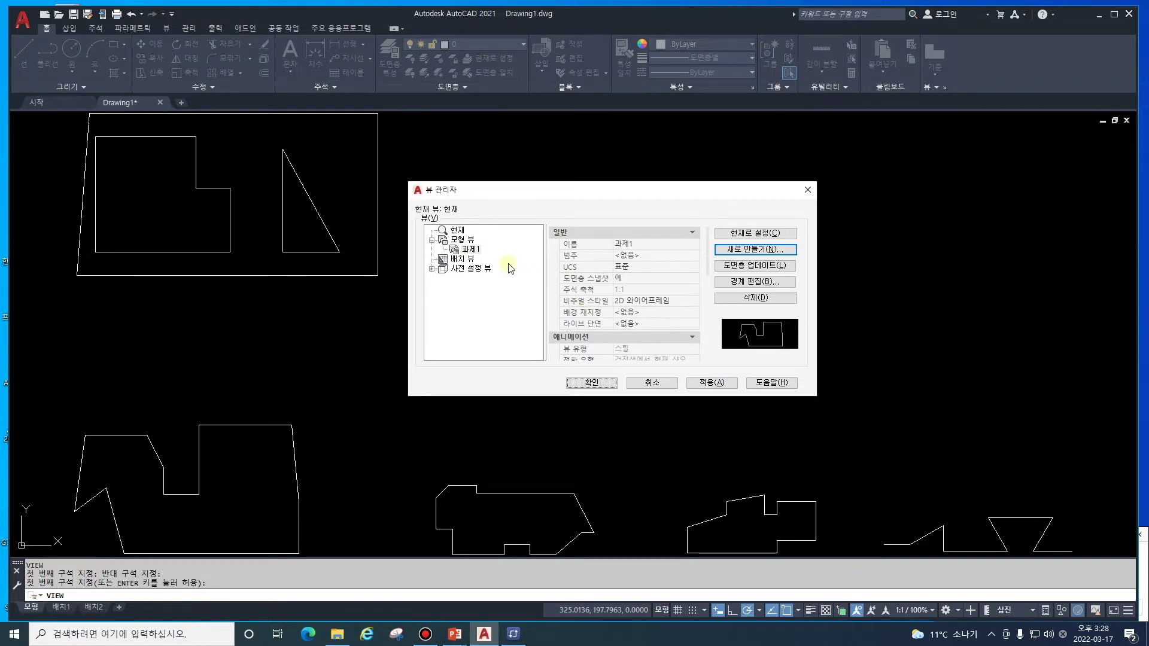
Create a second model view named 과제2 with its boundary windowed around the second shape in the lower row
left_click(466, 240)
left_click(737, 249)
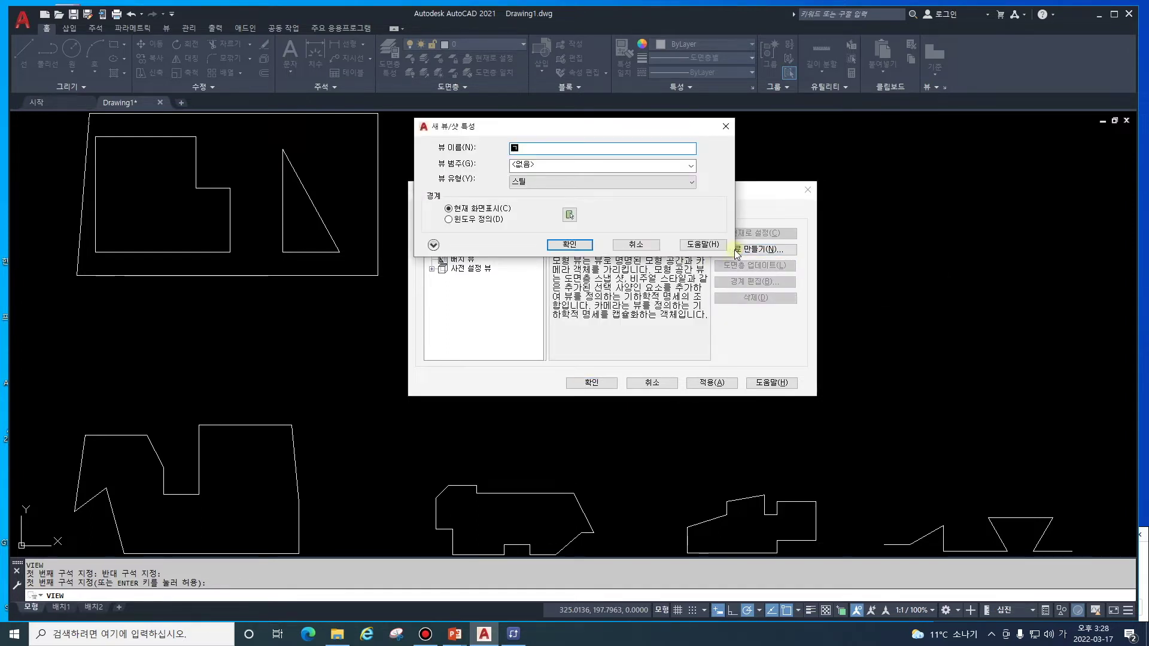
type("과제2")
left_click(569, 215)
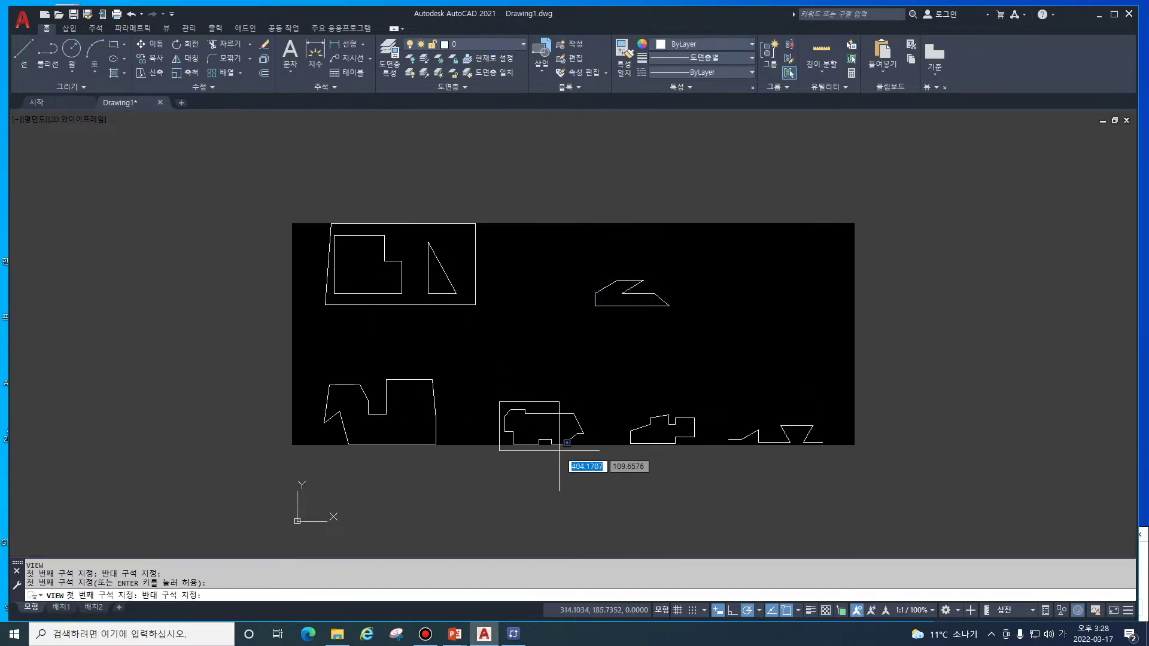
left_click(587, 453)
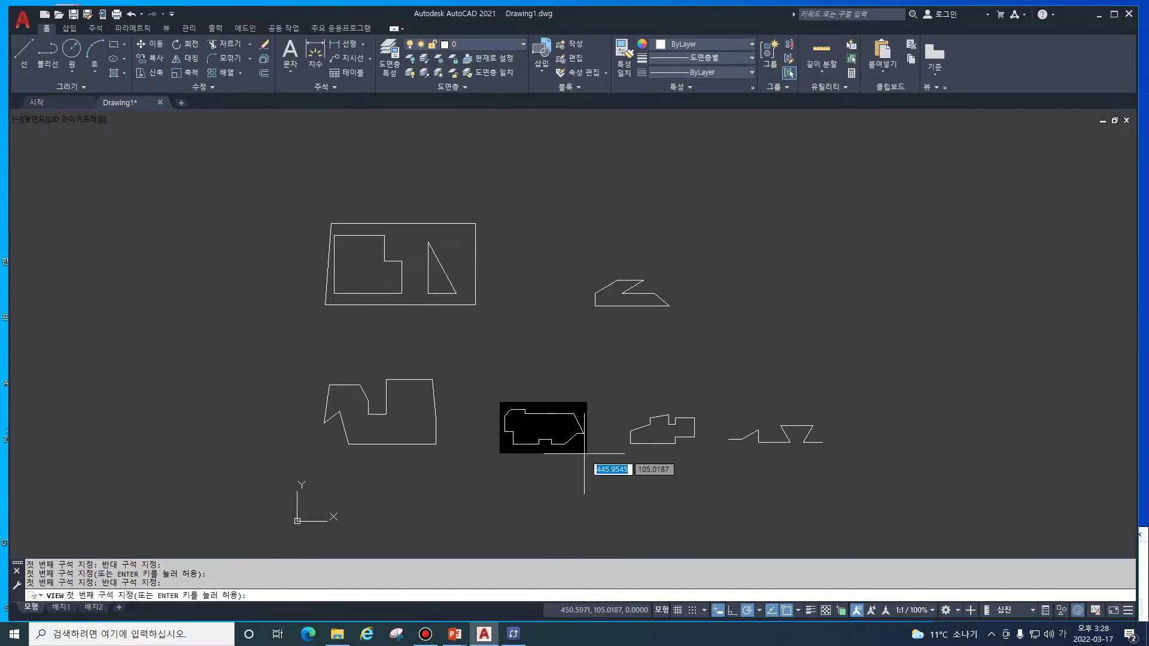
right_click(584, 453)
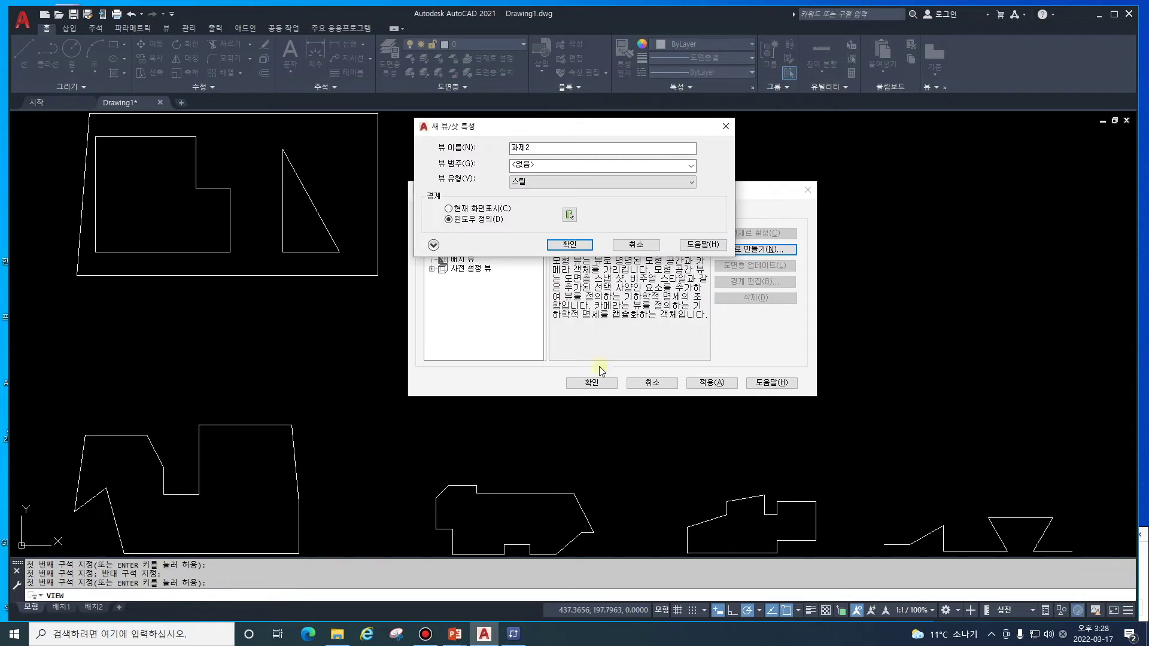
left_click(582, 245)
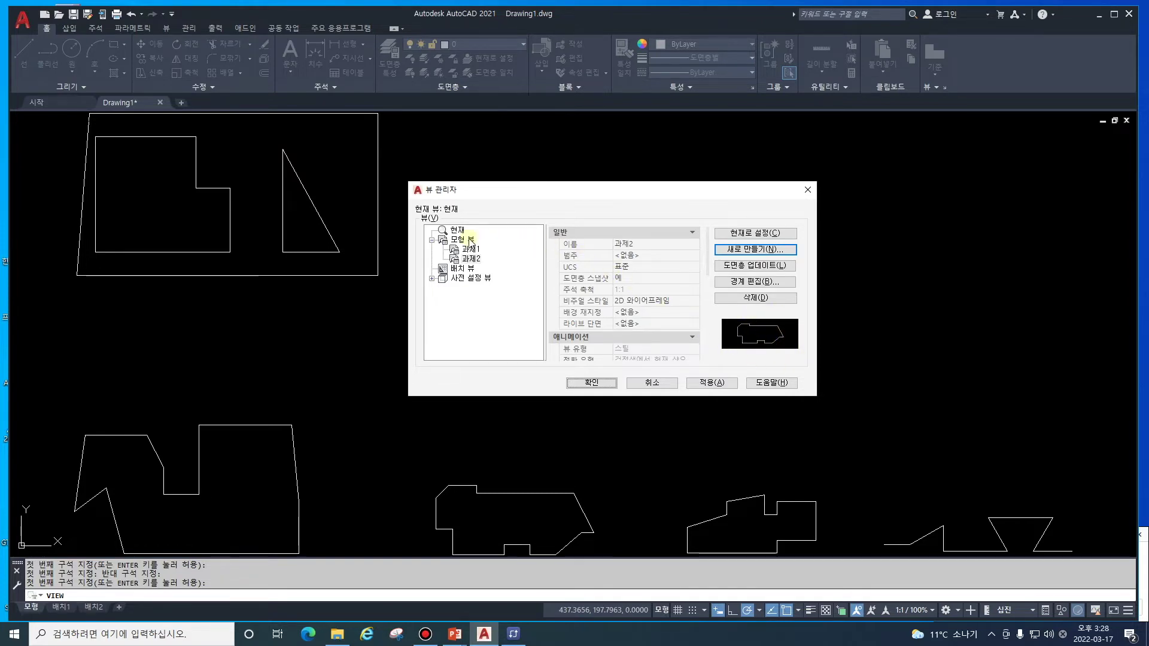
Create a third model view named 과제3 with its boundary windowed around the rightmost shape in the lower row, and apply it
left_click(469, 239)
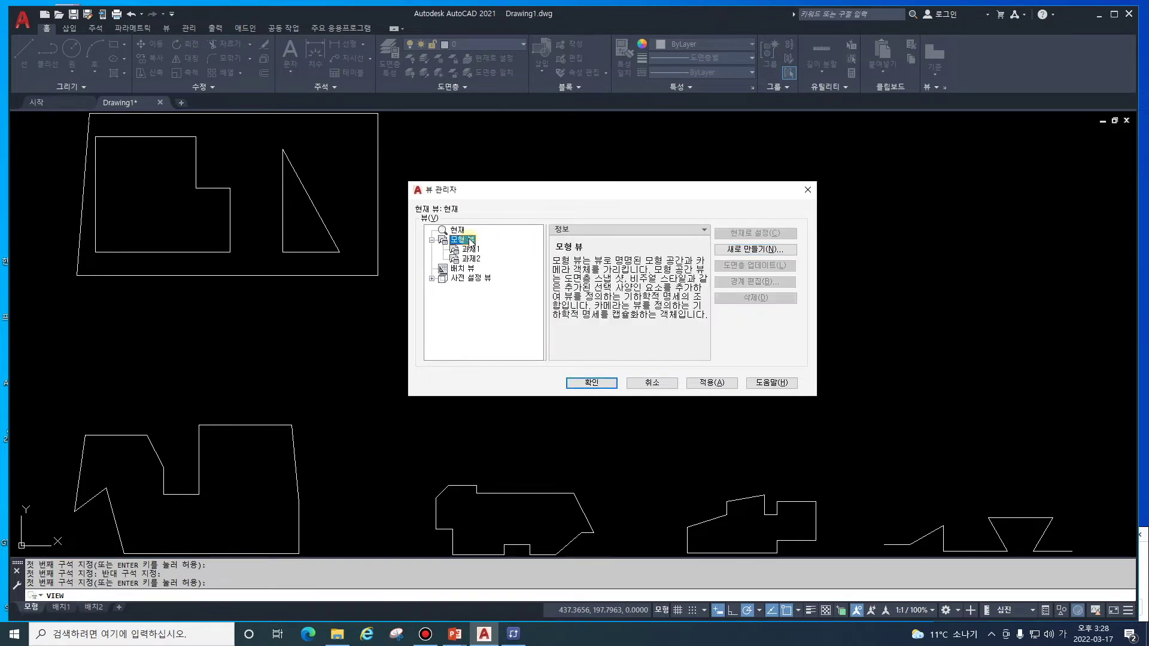
left_click(763, 250)
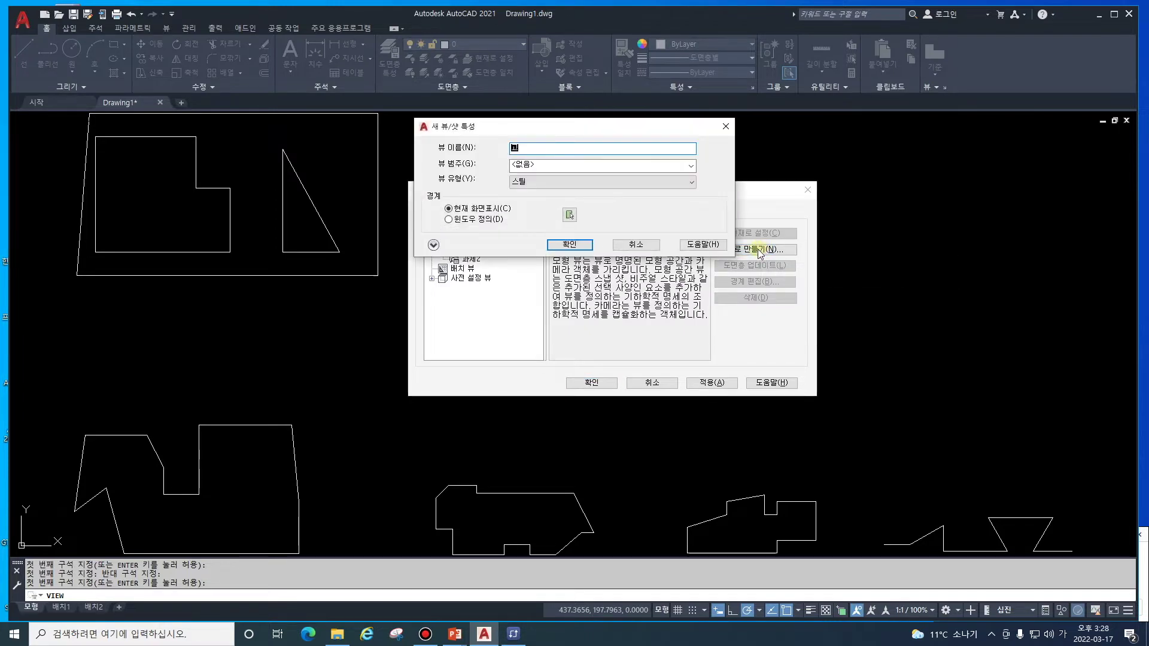
type("과제3")
left_click(472, 220)
left_click(723, 415)
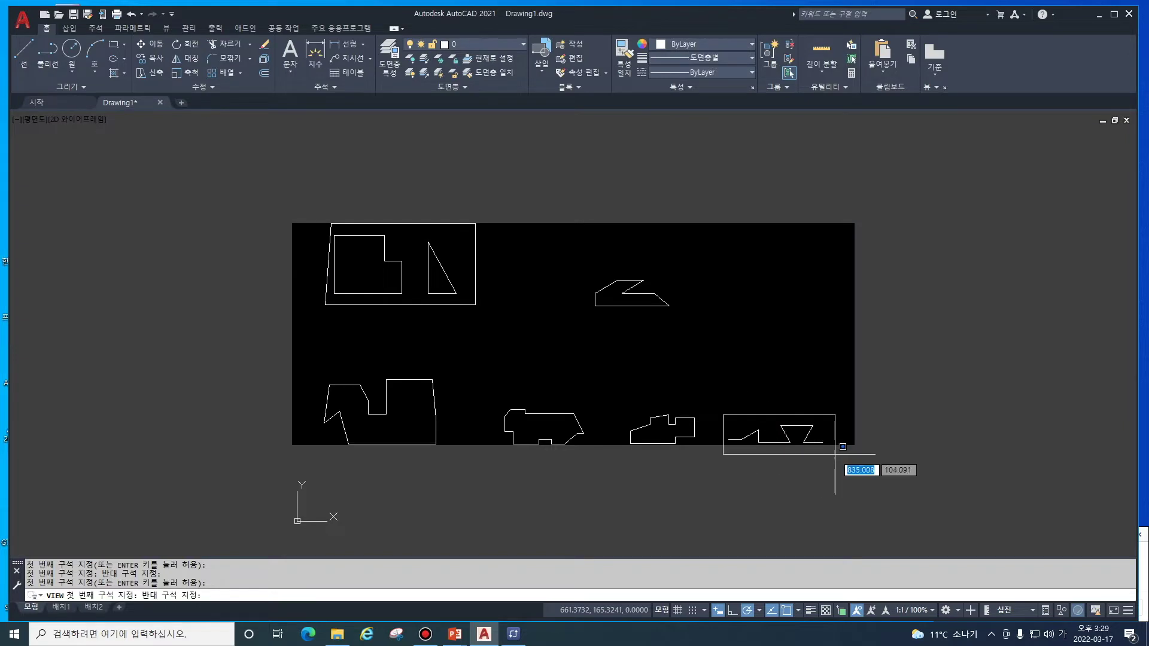
left_click(834, 454)
key("Return")
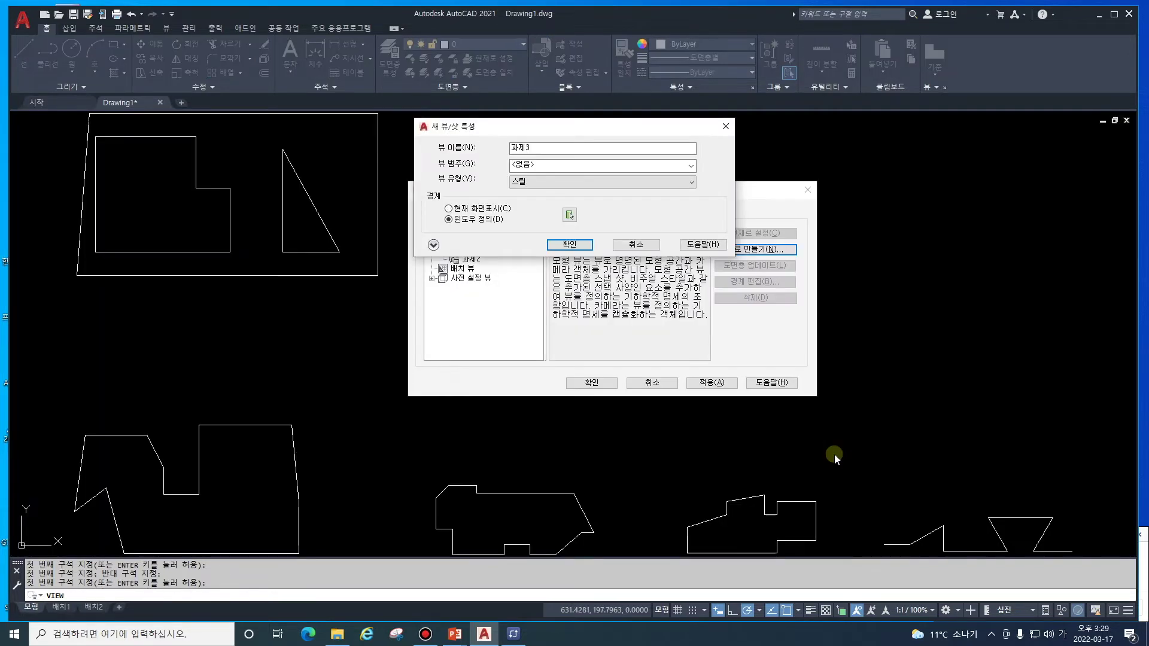
left_click(574, 246)
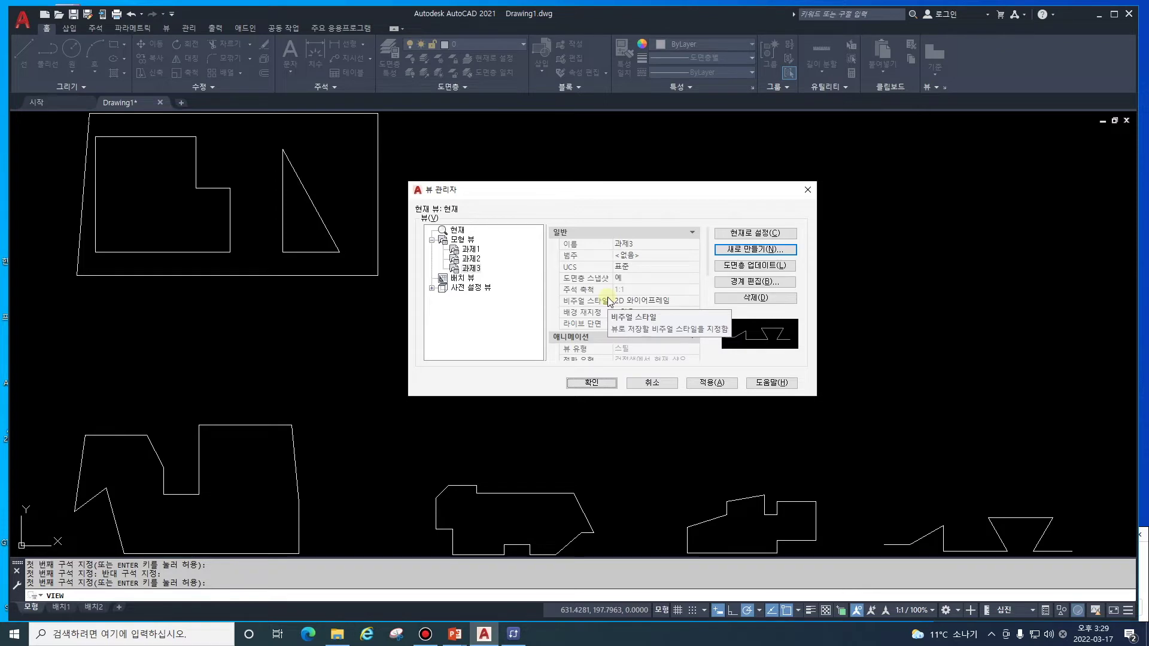
left_click(709, 382)
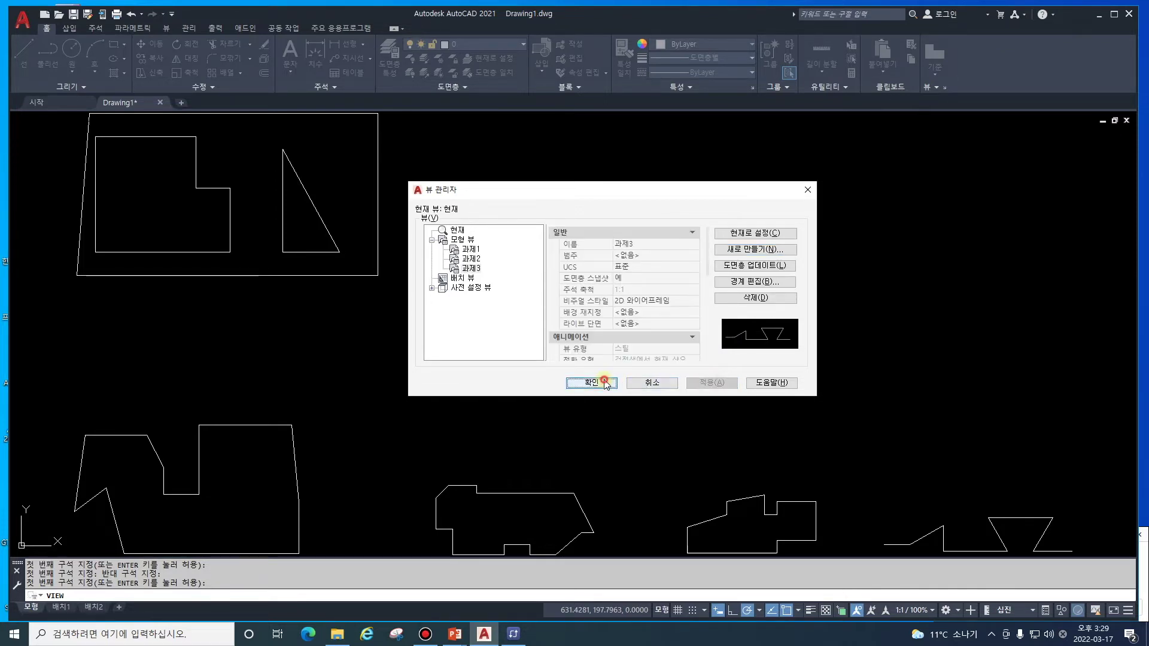
left_click(600, 382)
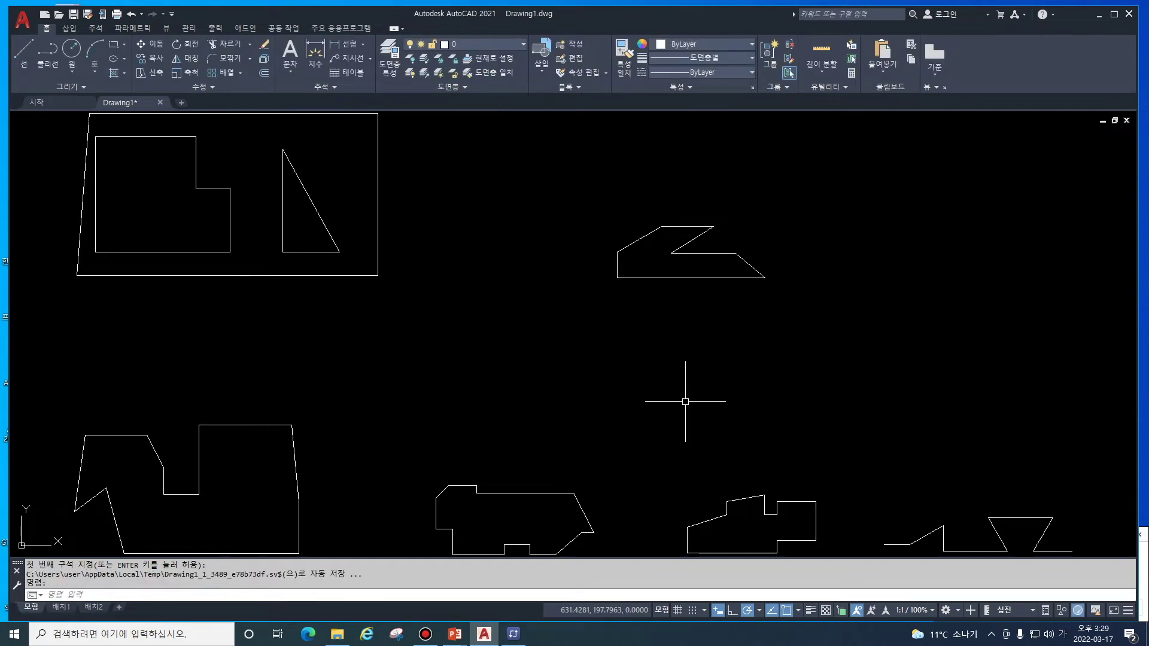
Restore the saved 과제1 model view from the View Manager
type("ㅍ")
type("v")
key("Return")
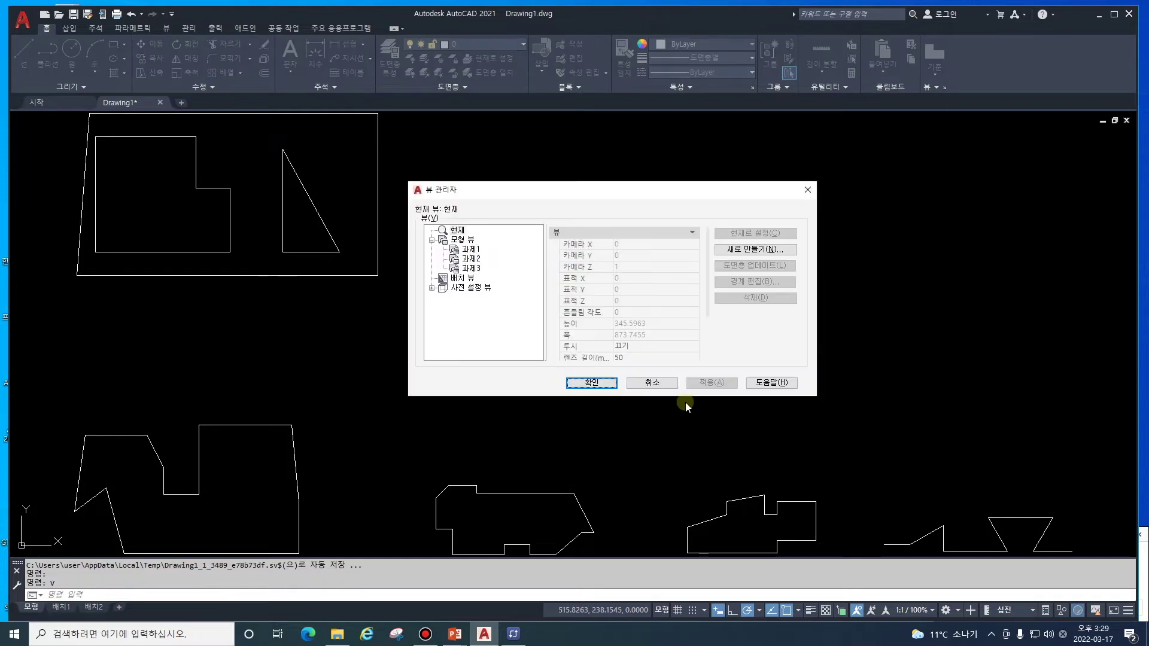
left_click(473, 250)
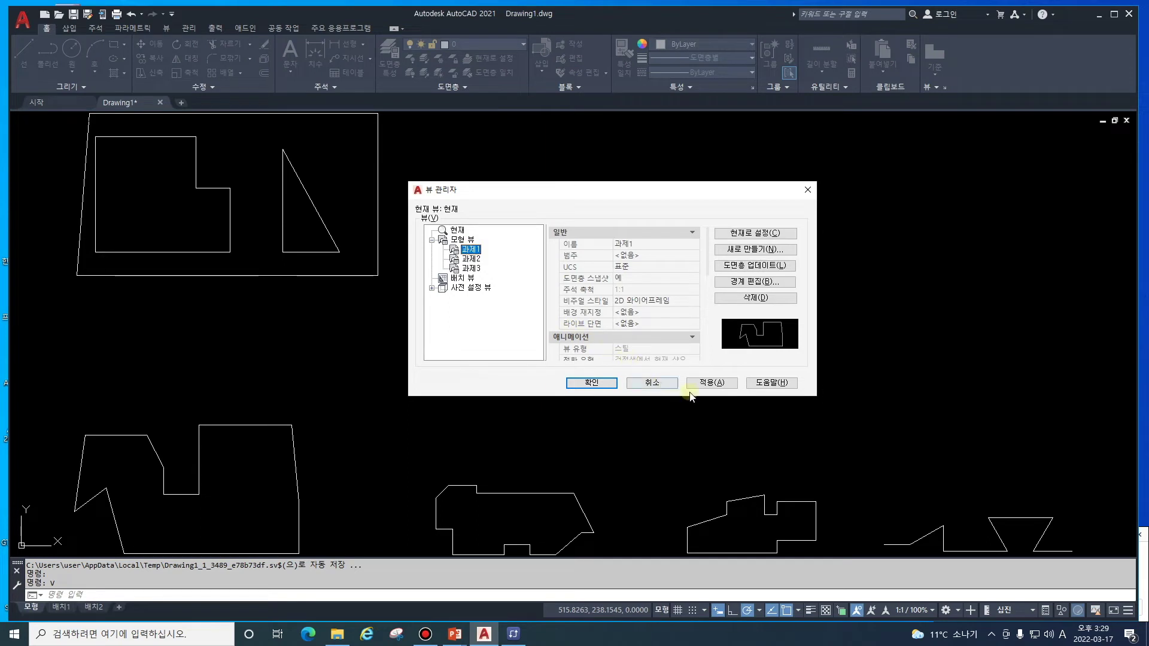
left_click(711, 382)
left_click(613, 382)
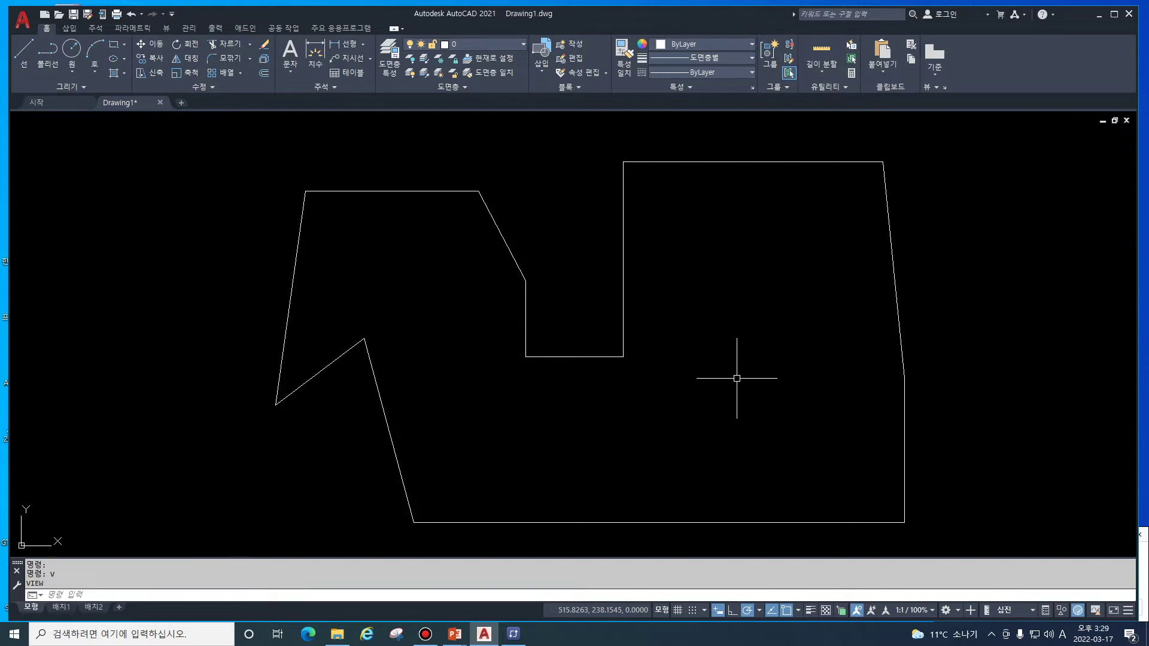
Restore the saved 과제2 model view from the View Manager
type("v")
key("Return")
left_click(470, 259)
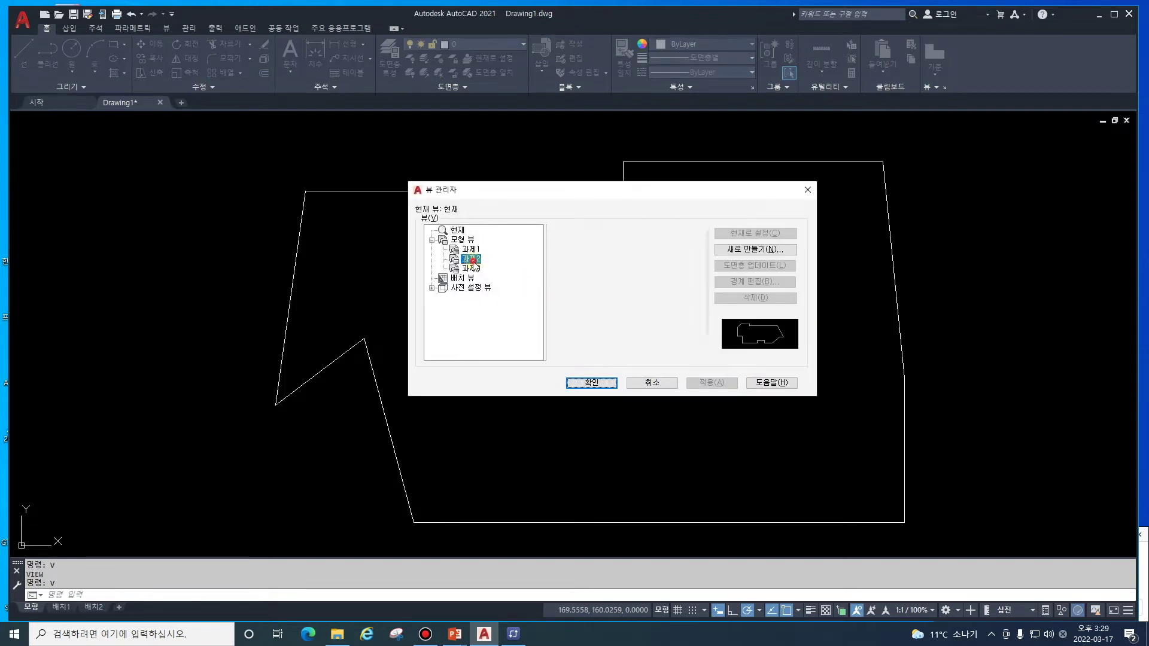
left_click(711, 382)
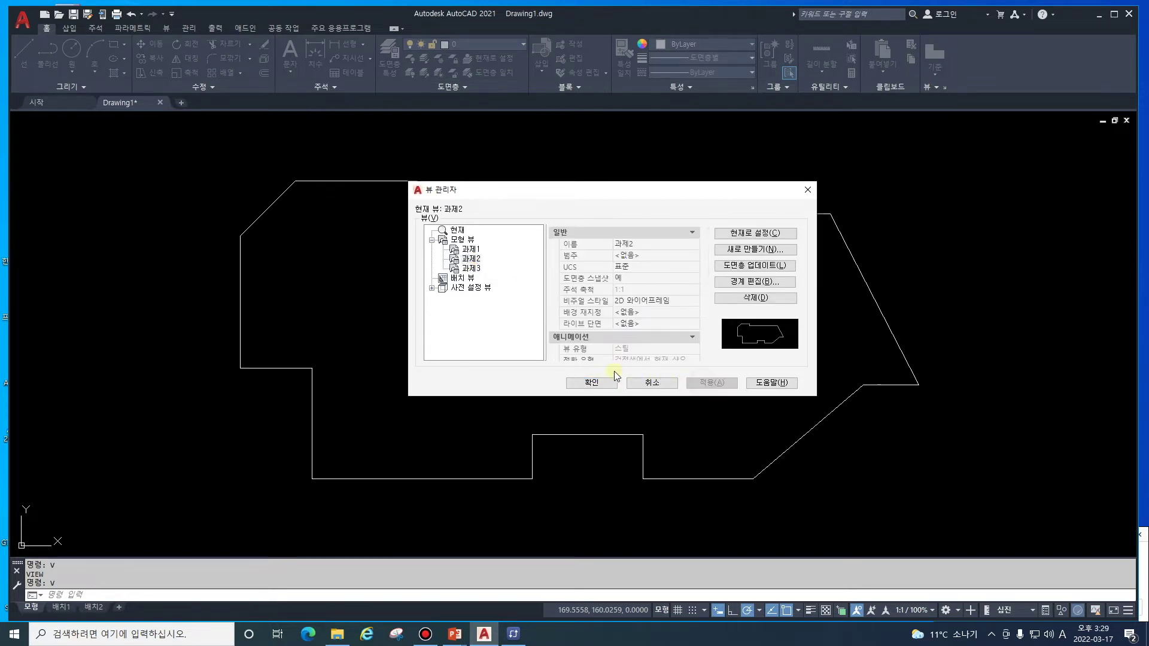
left_click(591, 382)
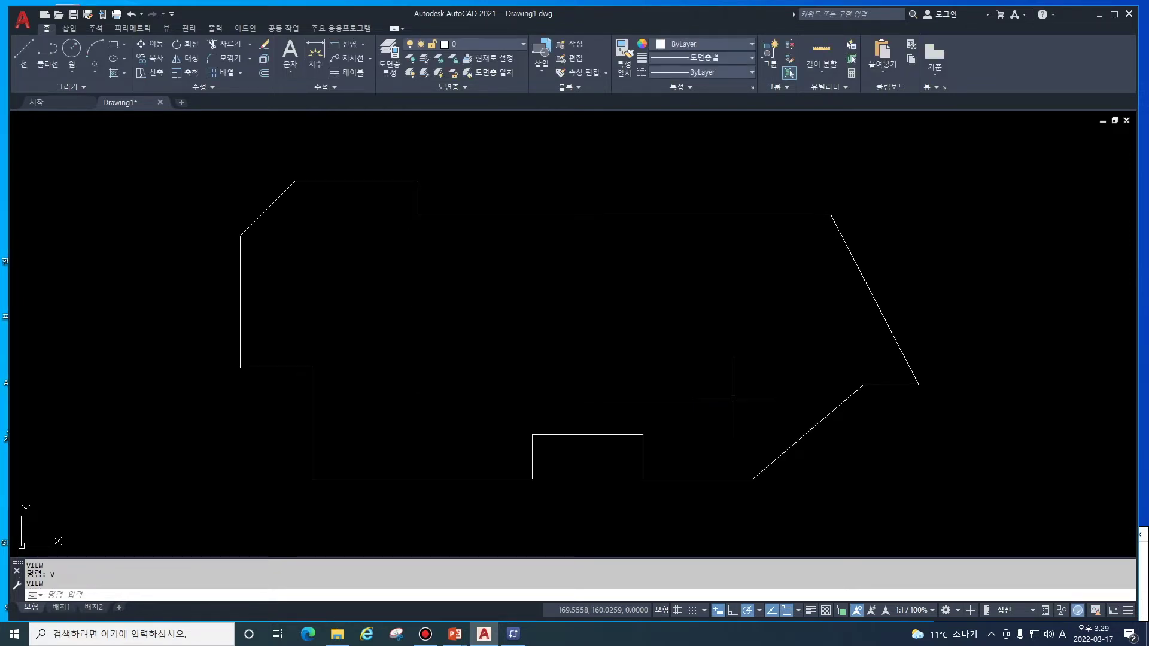
Restore the saved 과제3 model view from the View Manager
type("v")
key("Return")
left_click(470, 269)
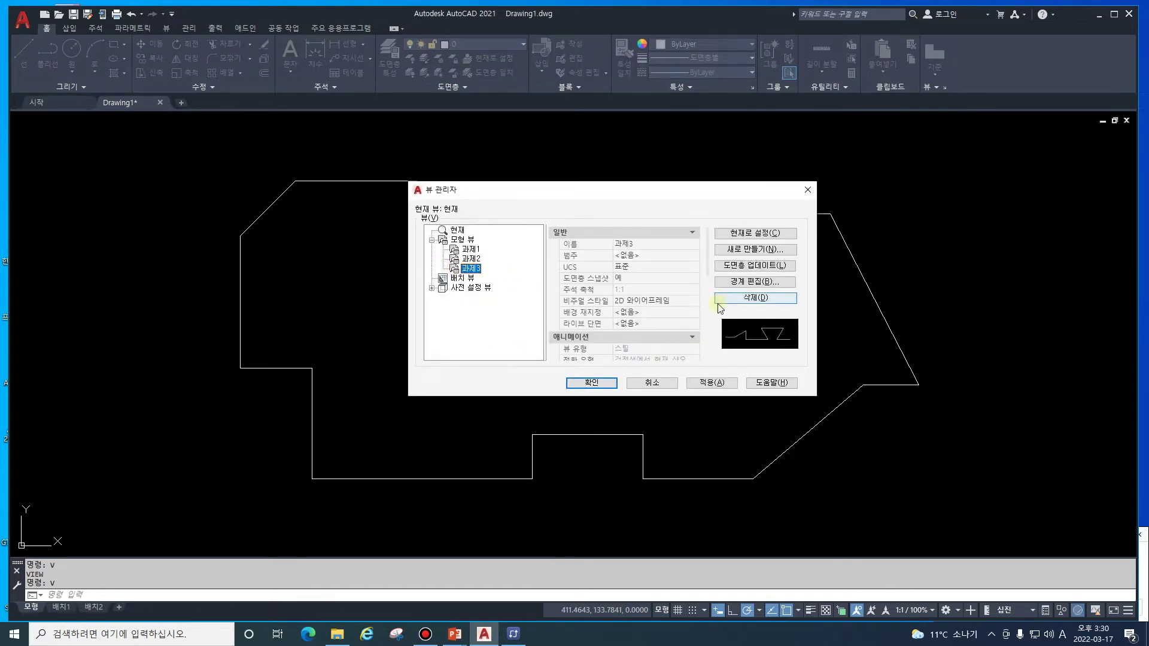
left_click(712, 382)
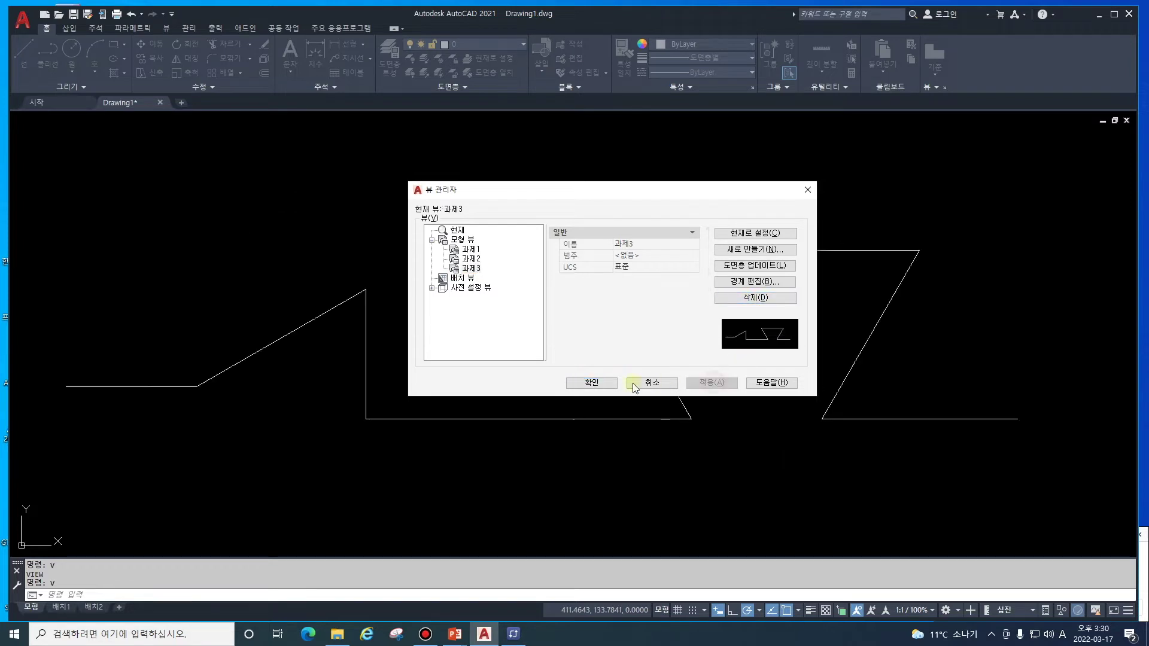
left_click(591, 383)
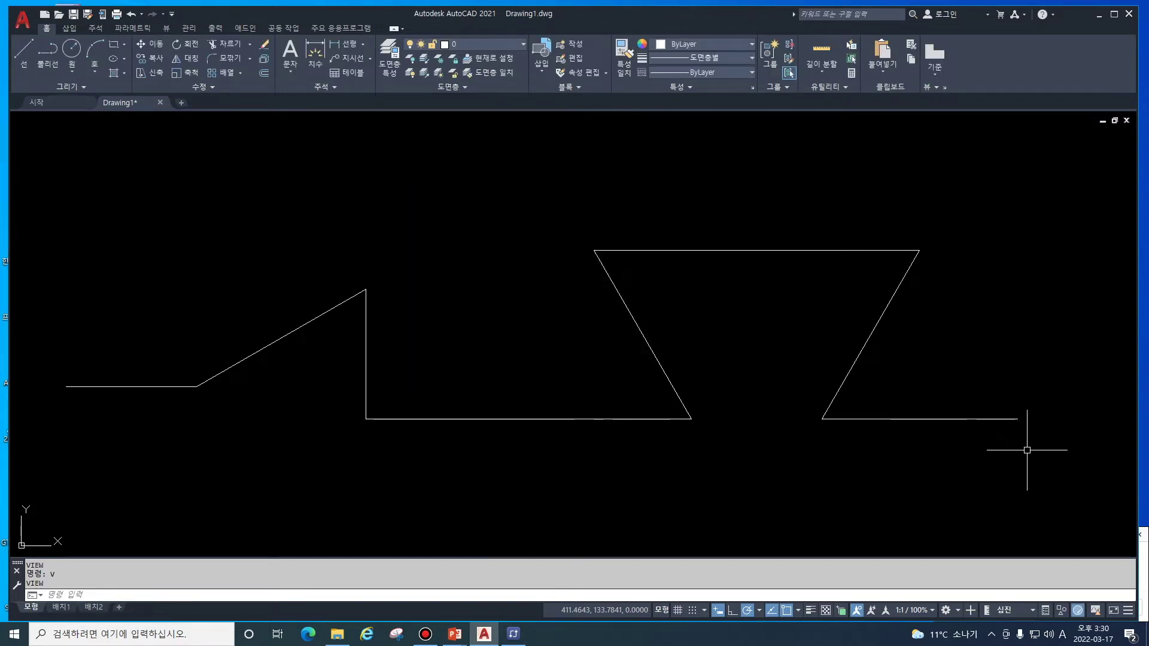
Zoom to the drawing extents to bring all the shapes back into view
type("z")
key("Return")
type("e")
key("Return")
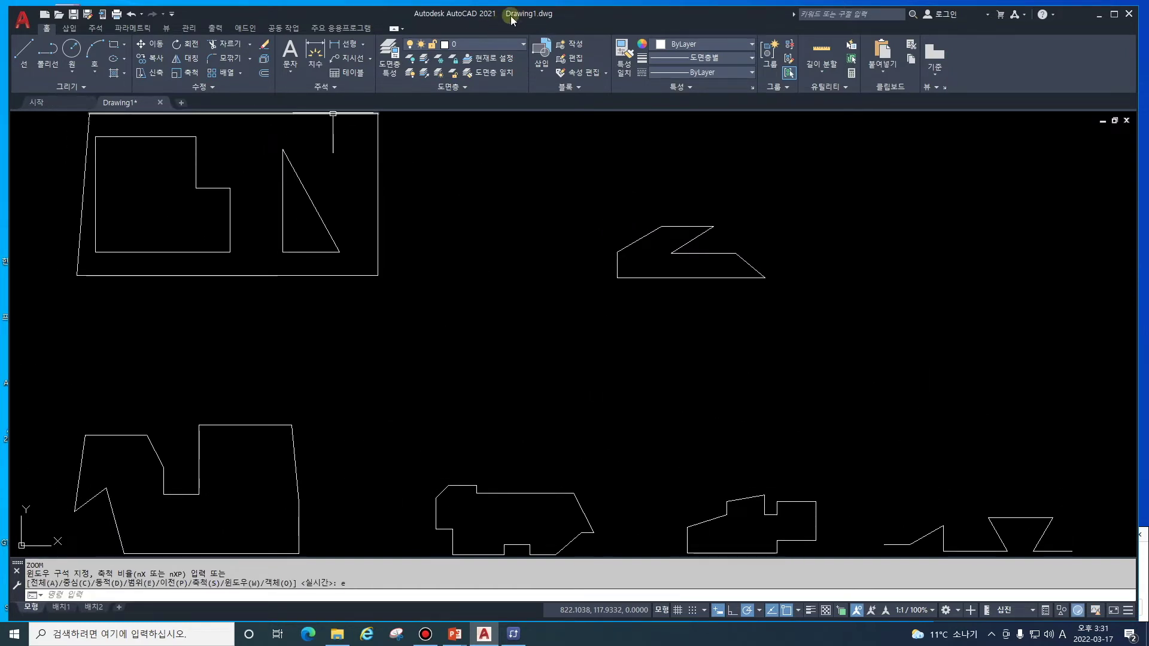
Start saving the drawing under a new name and browse to the 전기CAD자체연수자료 folder on drive D
left_click(24, 24)
left_click(57, 163)
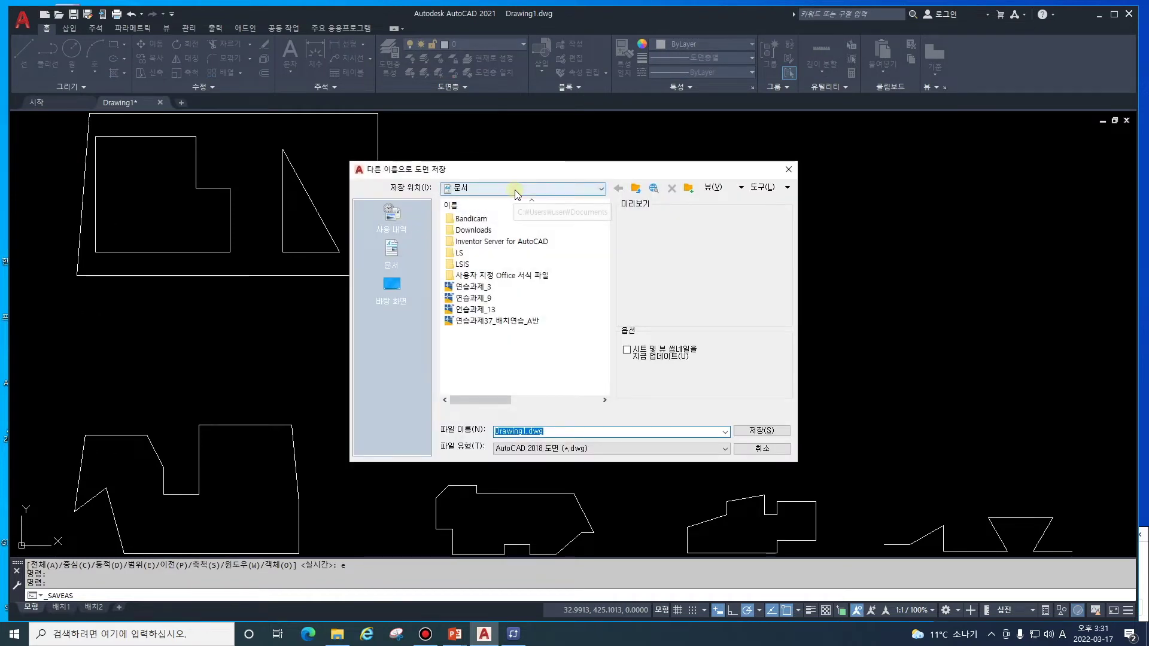
left_click(513, 189)
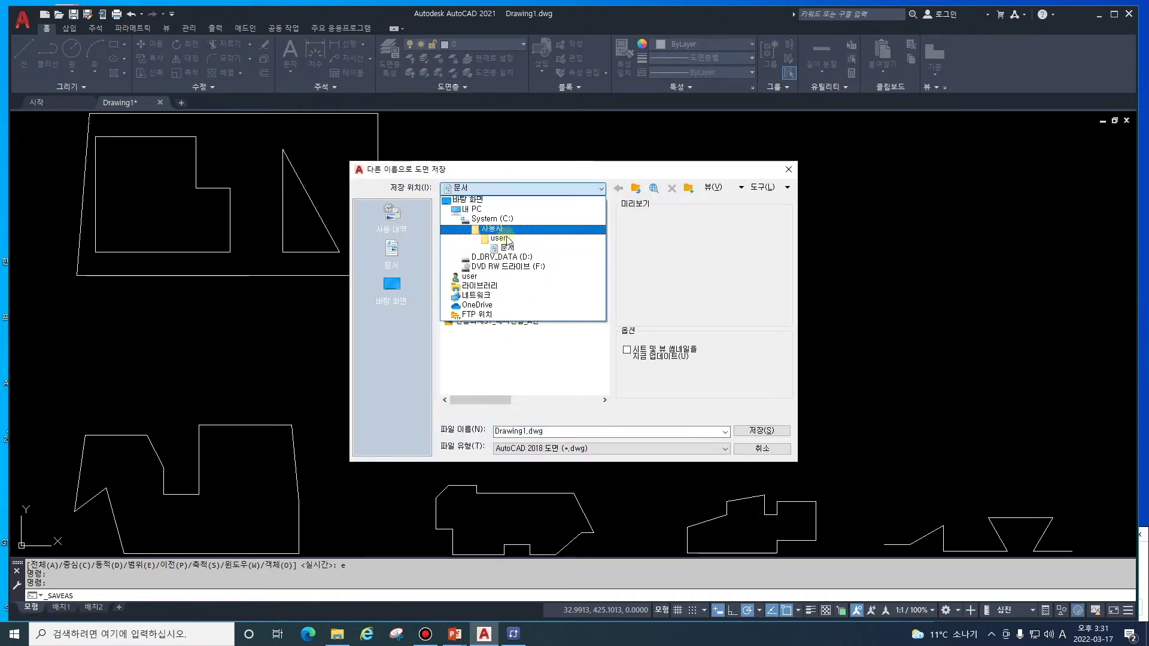
left_click(507, 257)
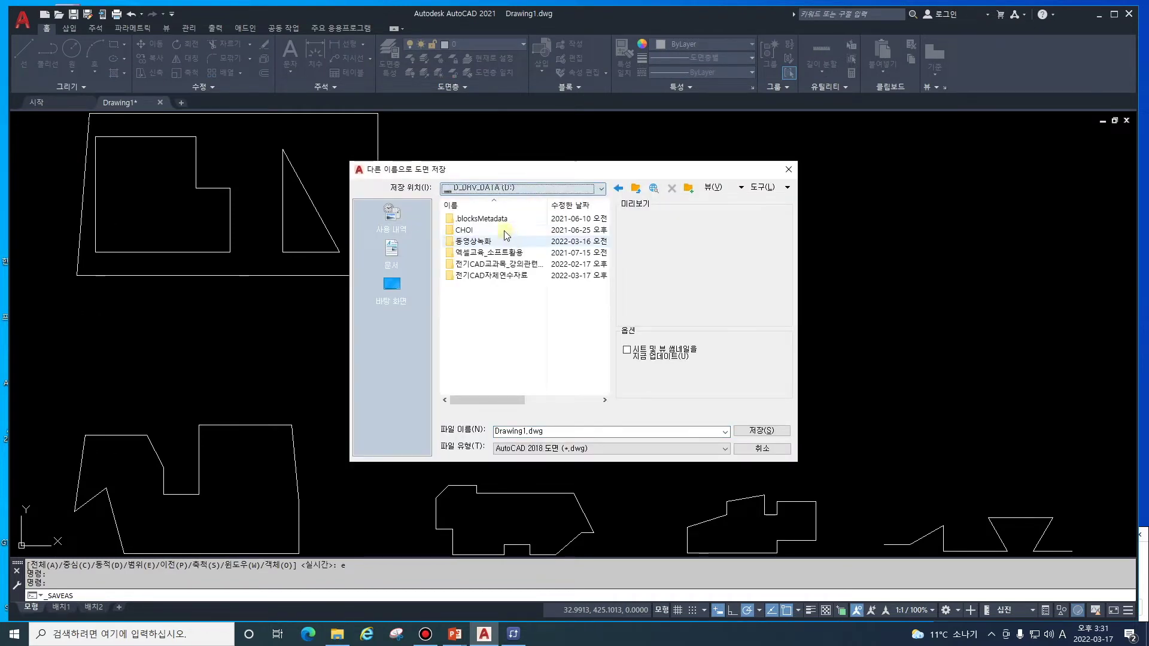
double_click(516, 276)
Name the file 연습과제1_6.dwg and save the drawing
left_click(526, 430)
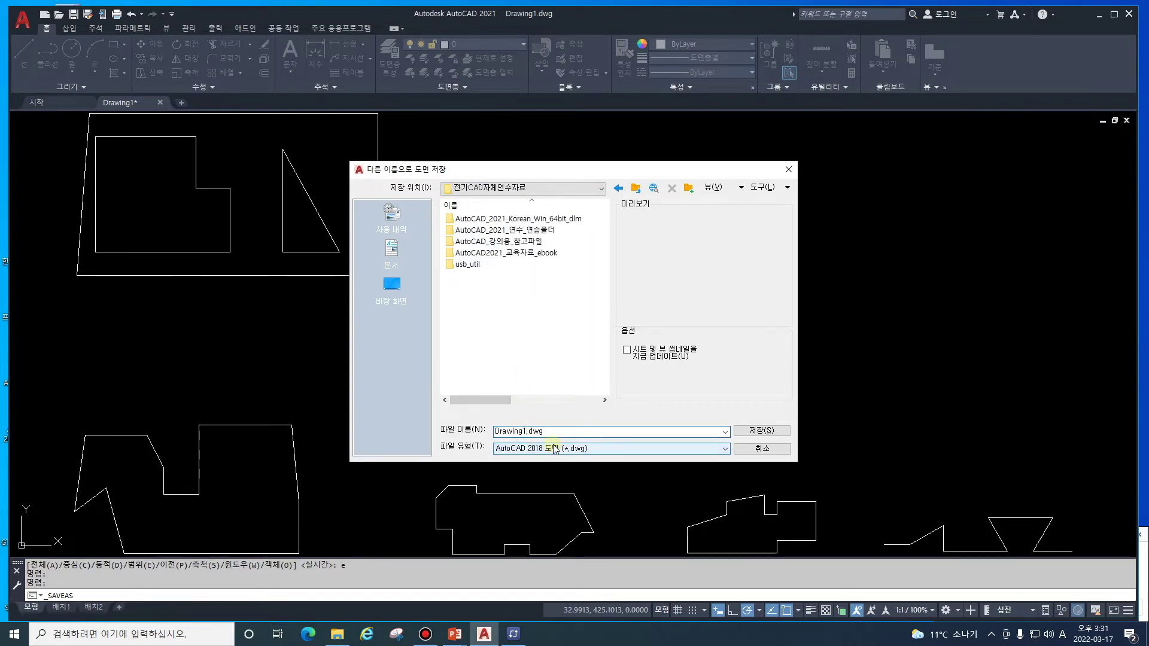
key("BackSpace")
key("BackSpace")
key("BackSpace")
key("BackSpace")
key("BackSpace")
key("BackSpace")
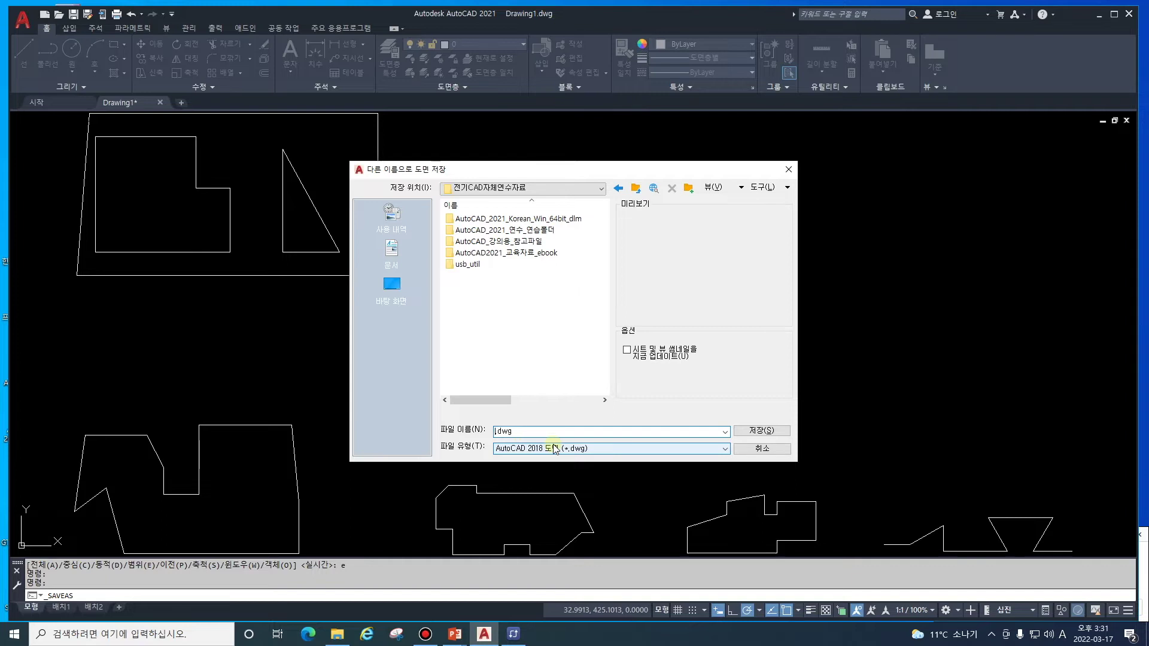
type("du")
type("연습과제")
type("1_6")
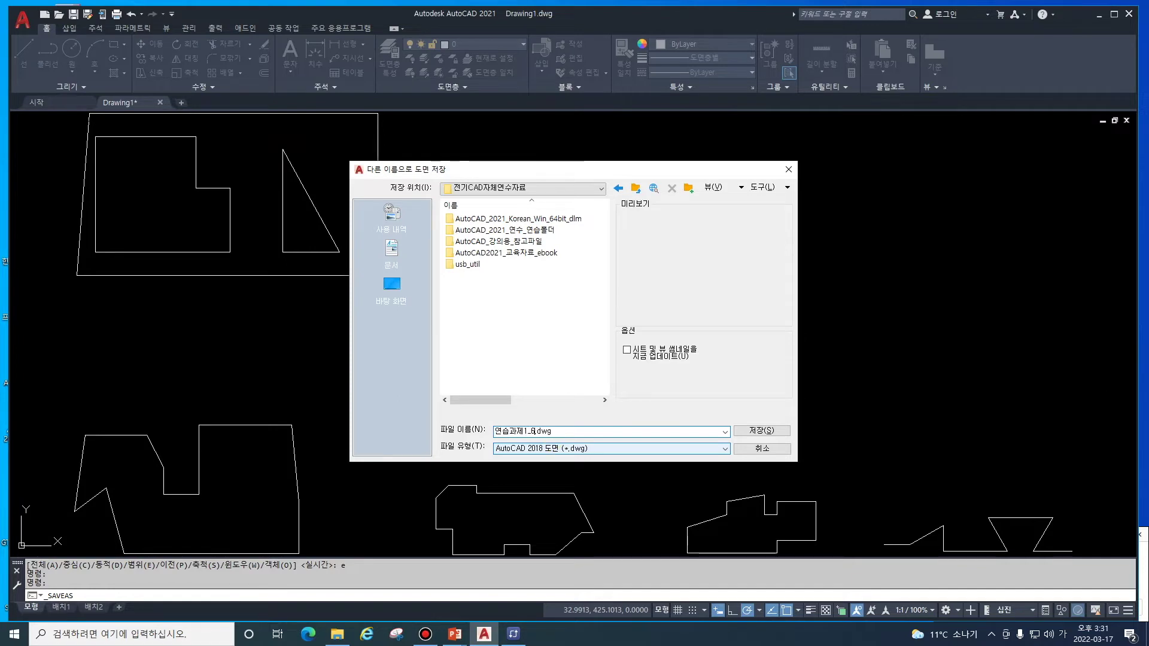
left_click(748, 431)
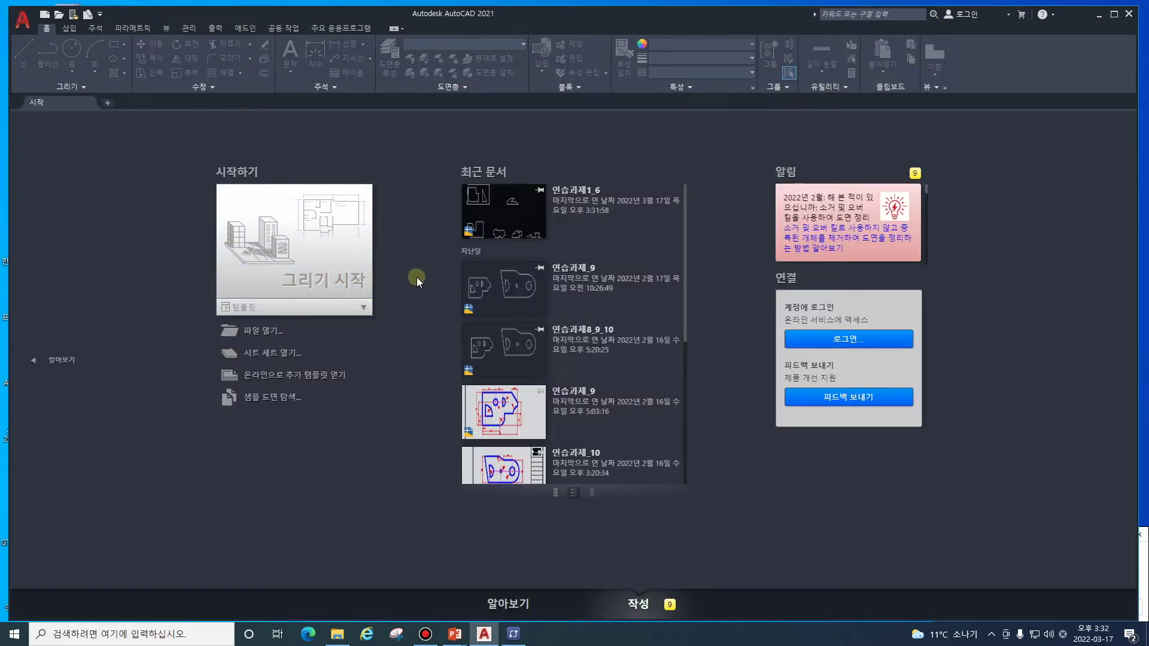
Start a new drawing from the acadiso.dwt template
left_click(341, 308)
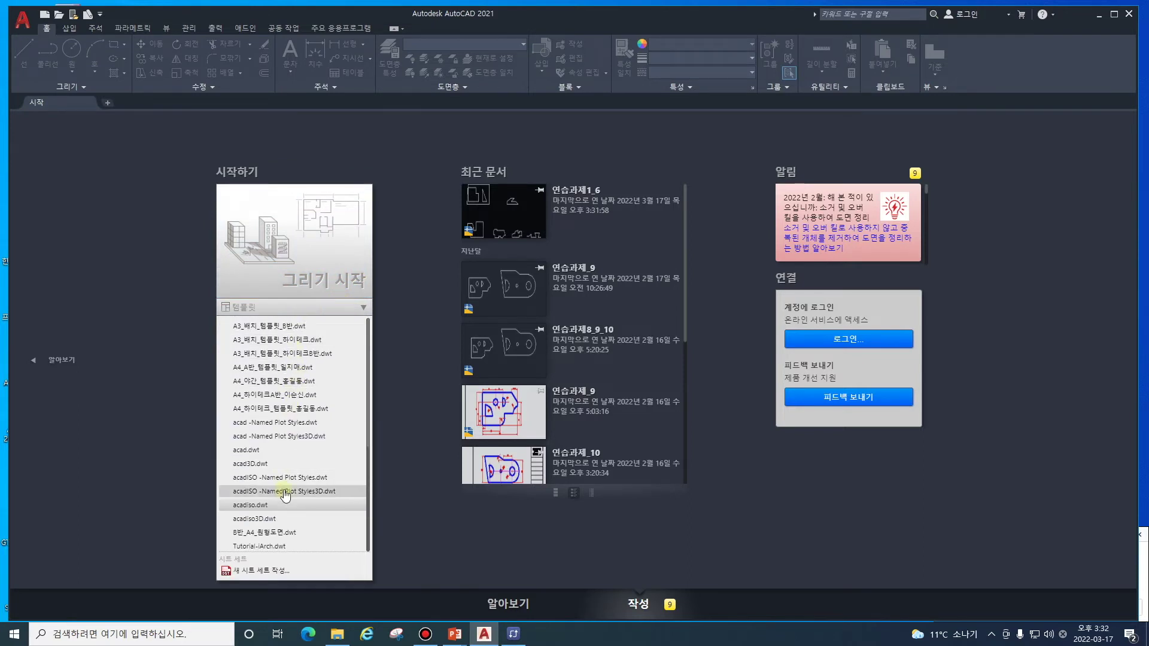
left_click(277, 507)
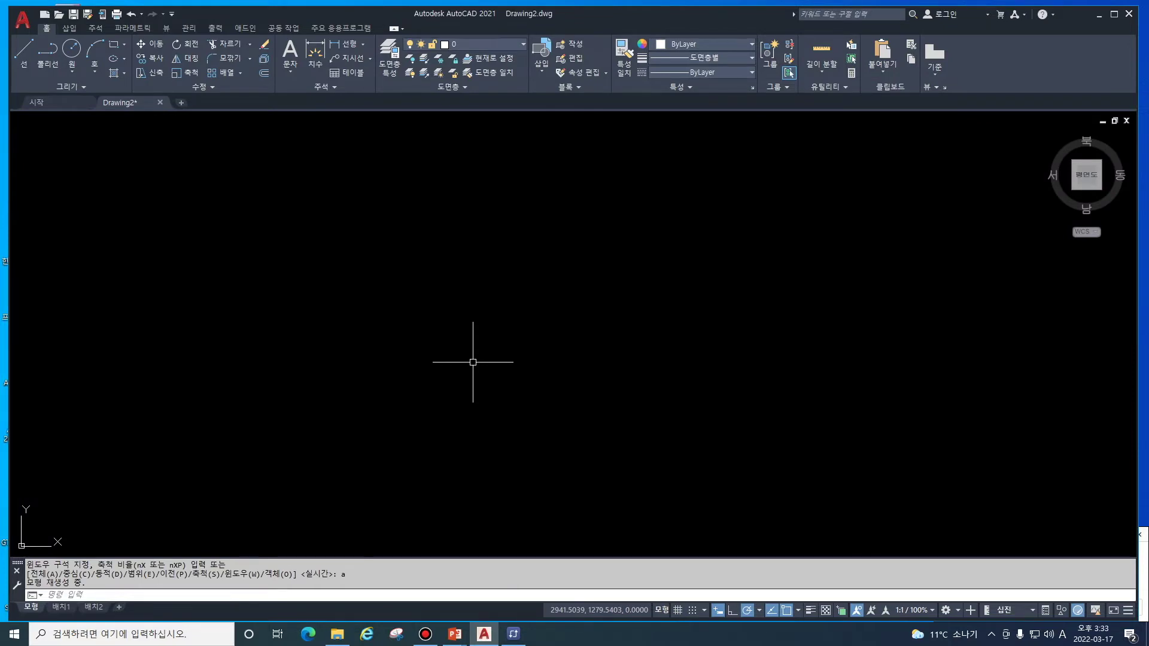
left_click(71, 71)
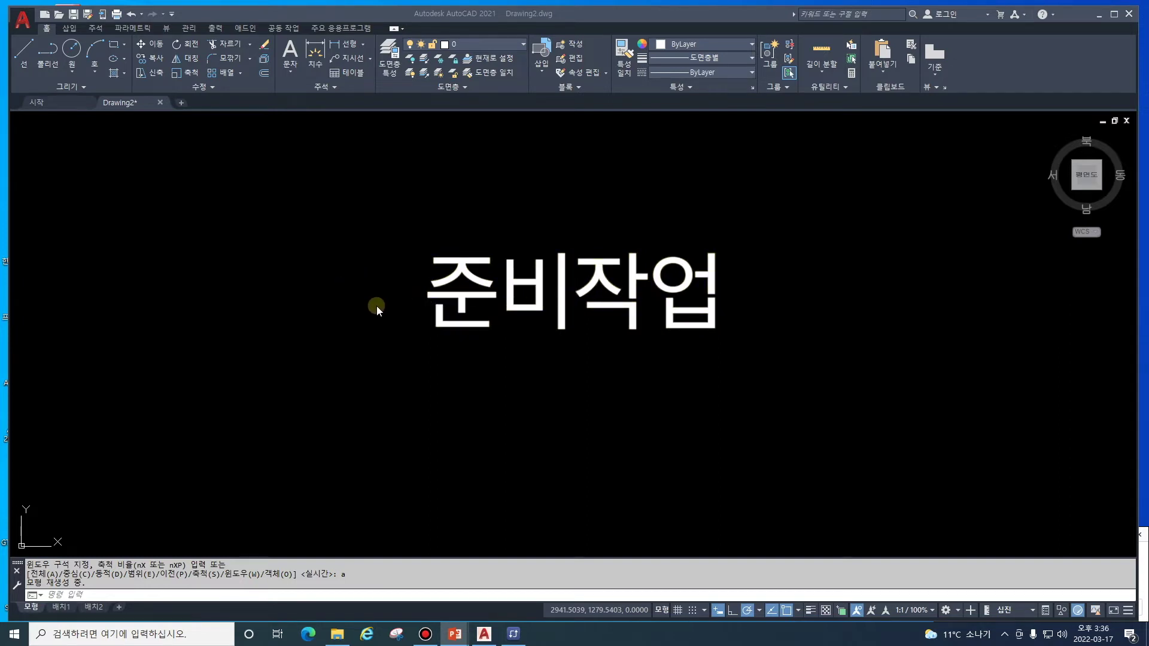
Draw a horizontal line 100 long to the right from a free start point as the rectangle's bottom edge
left_click(145, 583)
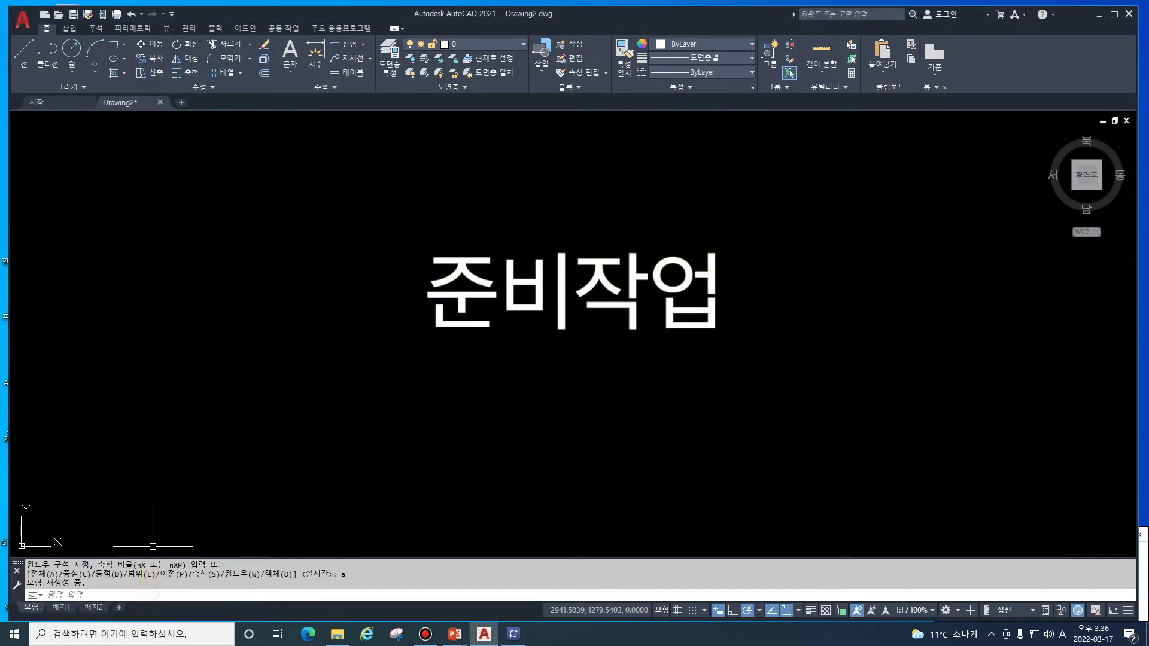
left_click(109, 594)
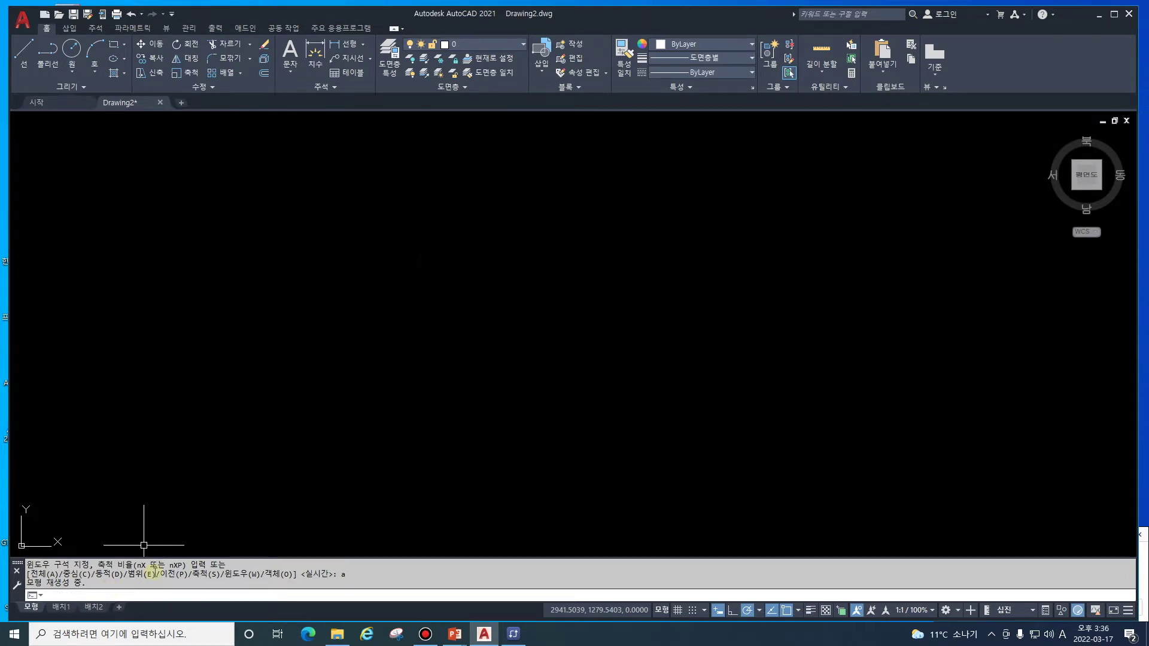
type("L")
key("Return")
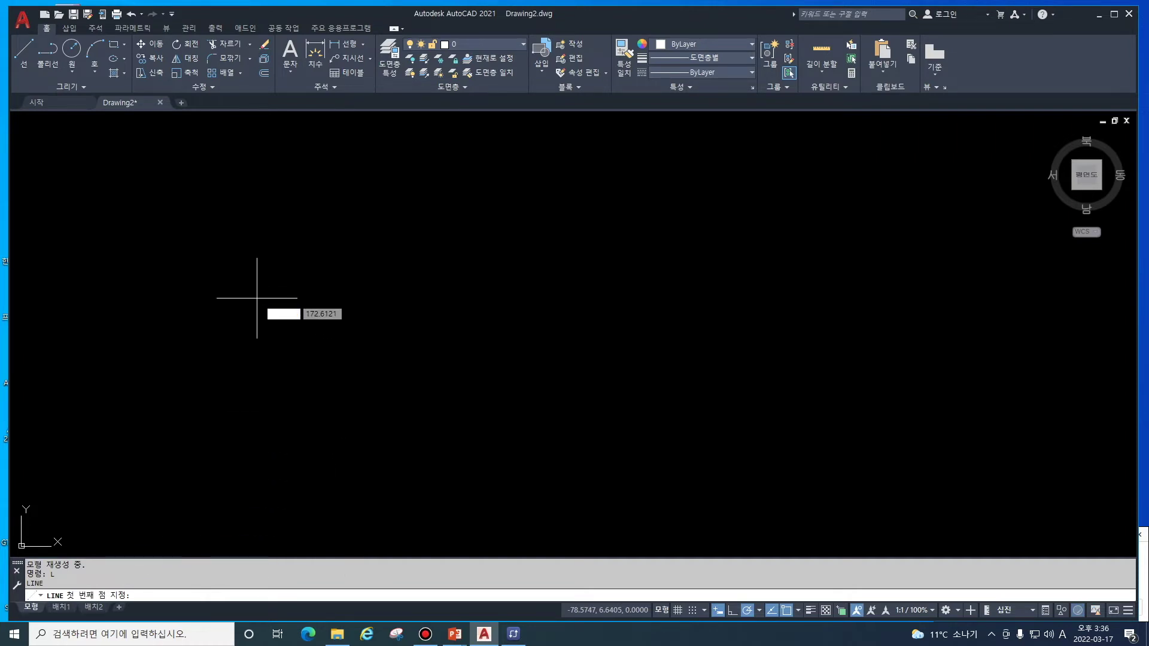
left_click(282, 318)
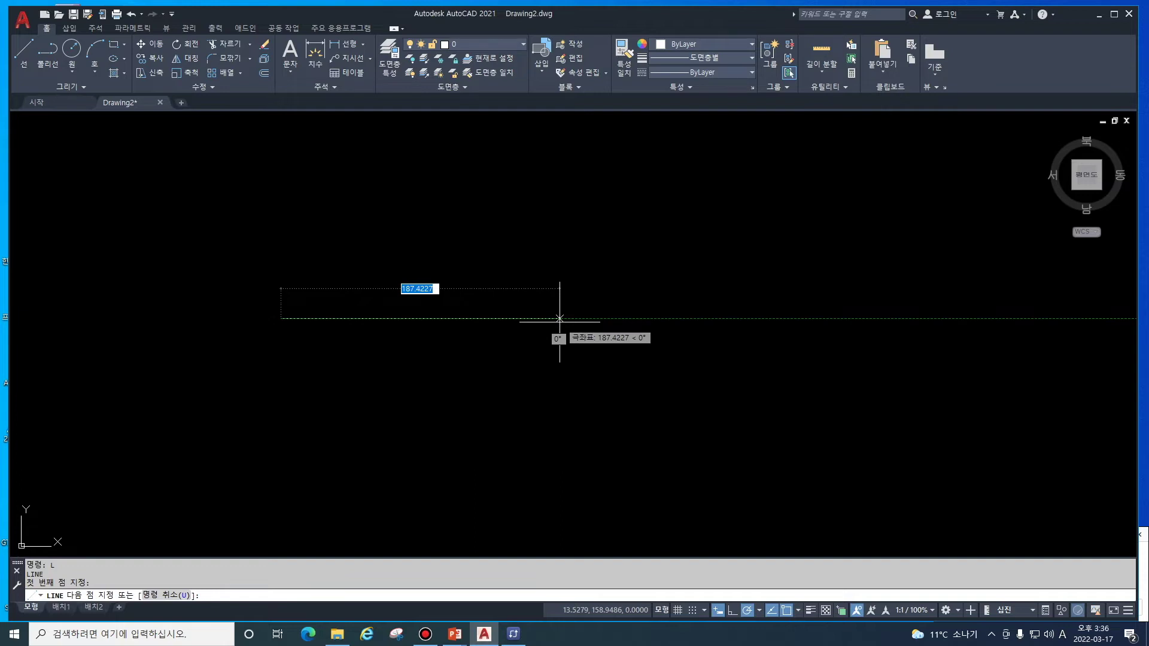
type("10")
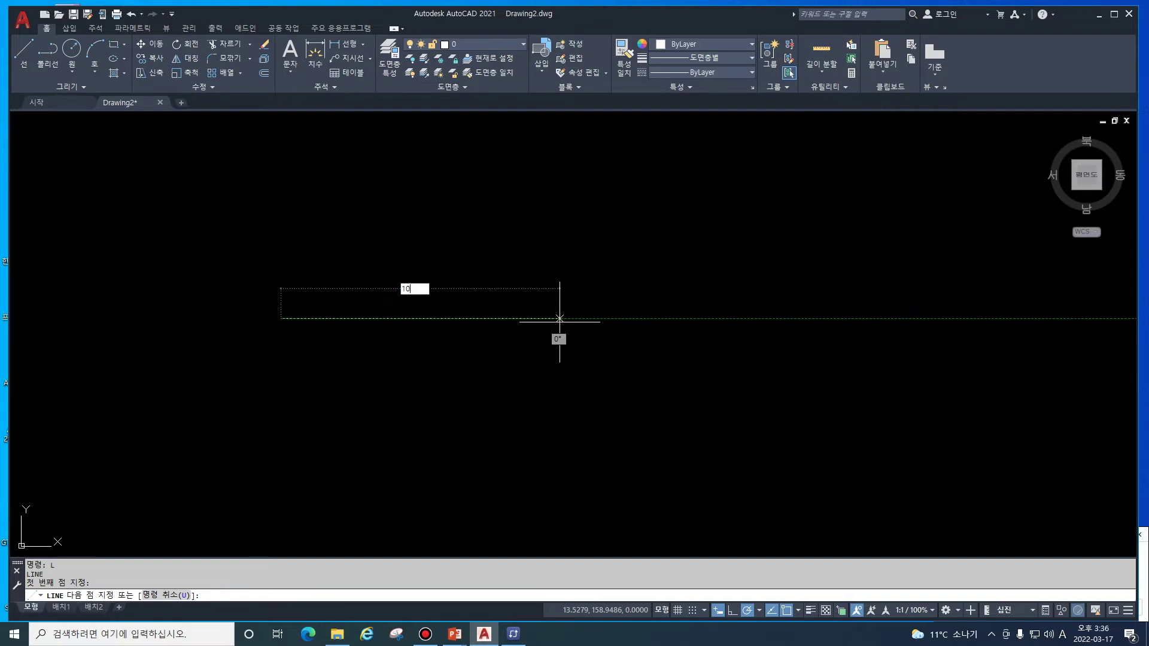
type("0")
key("Return")
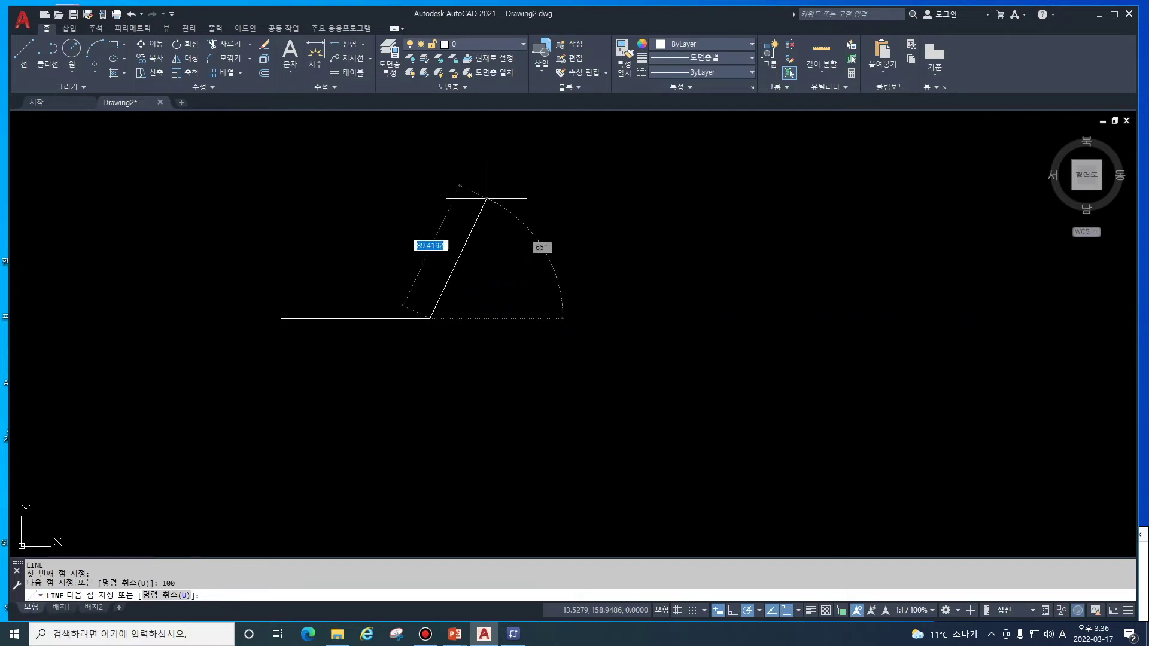
Continue the line 50 upward and 100 to the left, and return to the start point to close the rectangle
type("50")
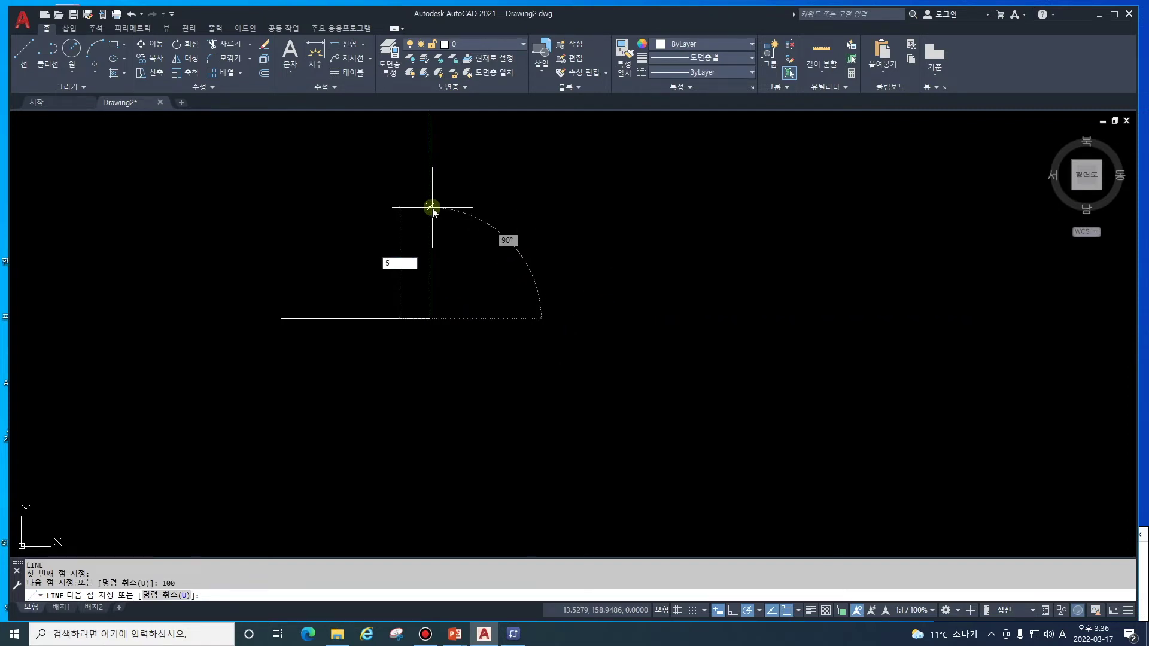
key("Return")
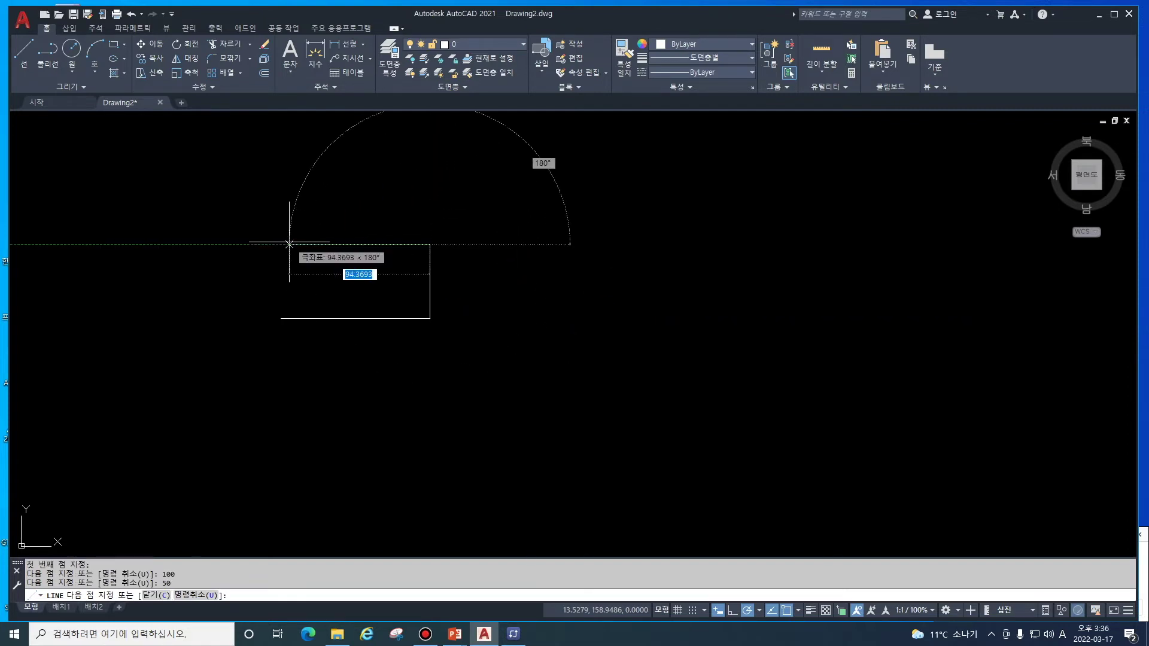
type("11")
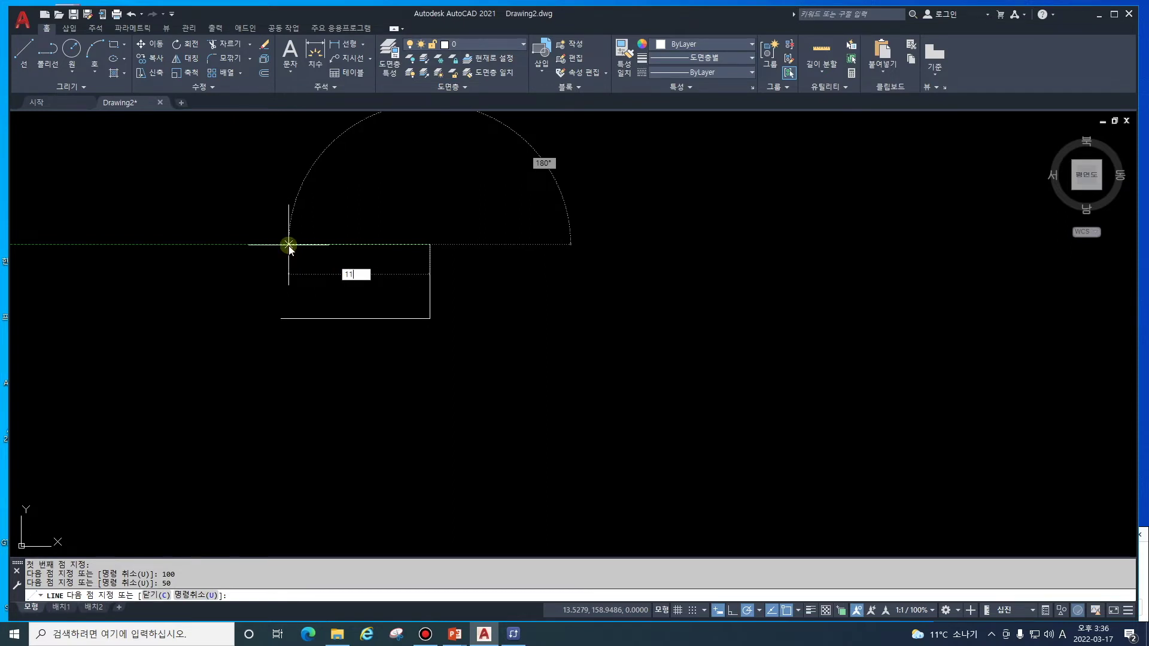
key("BackSpace")
type("00")
key("Return")
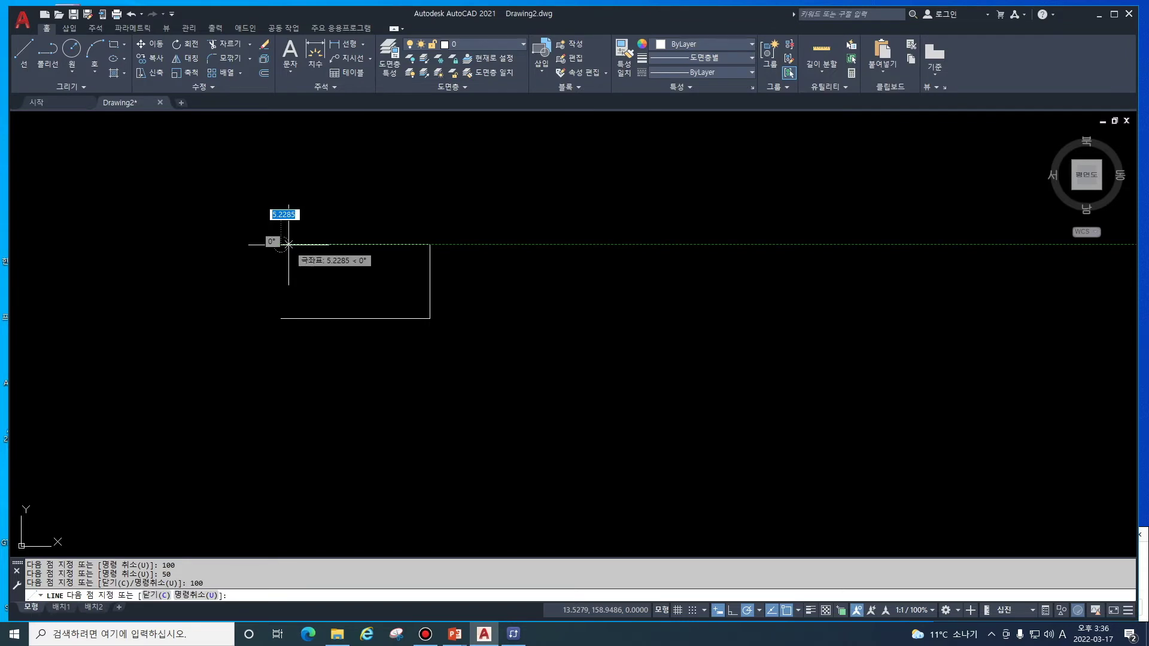
left_click(282, 319)
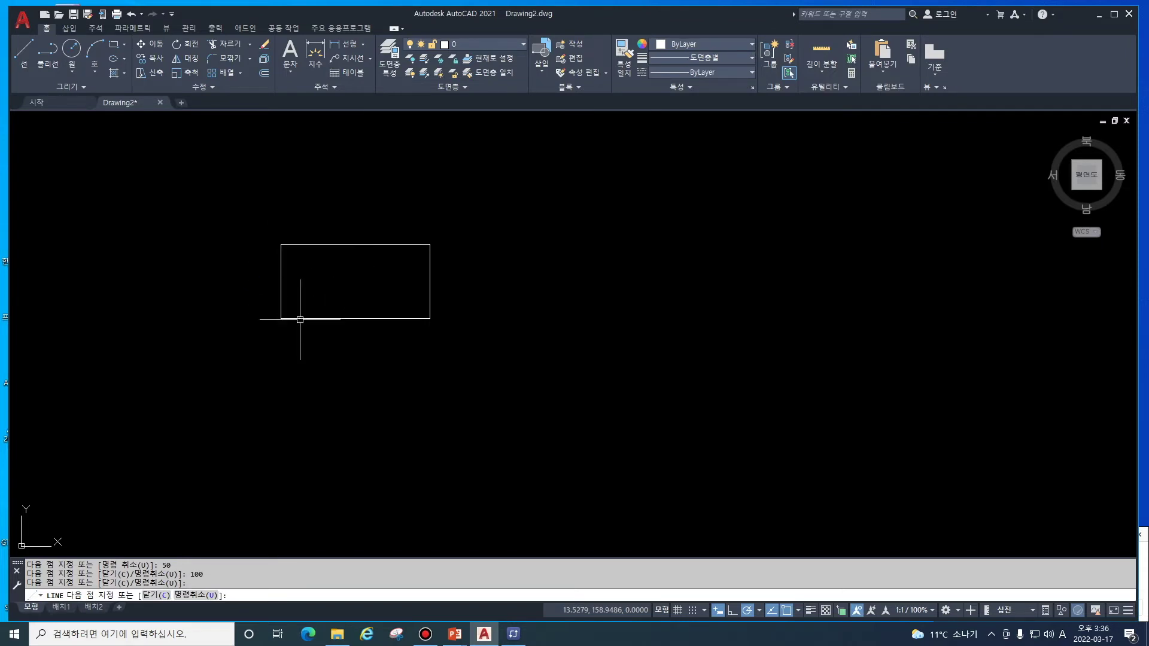
key("Return")
scroll(393, 344, "up", 2)
middle_click_drag(387, 272, 578, 334)
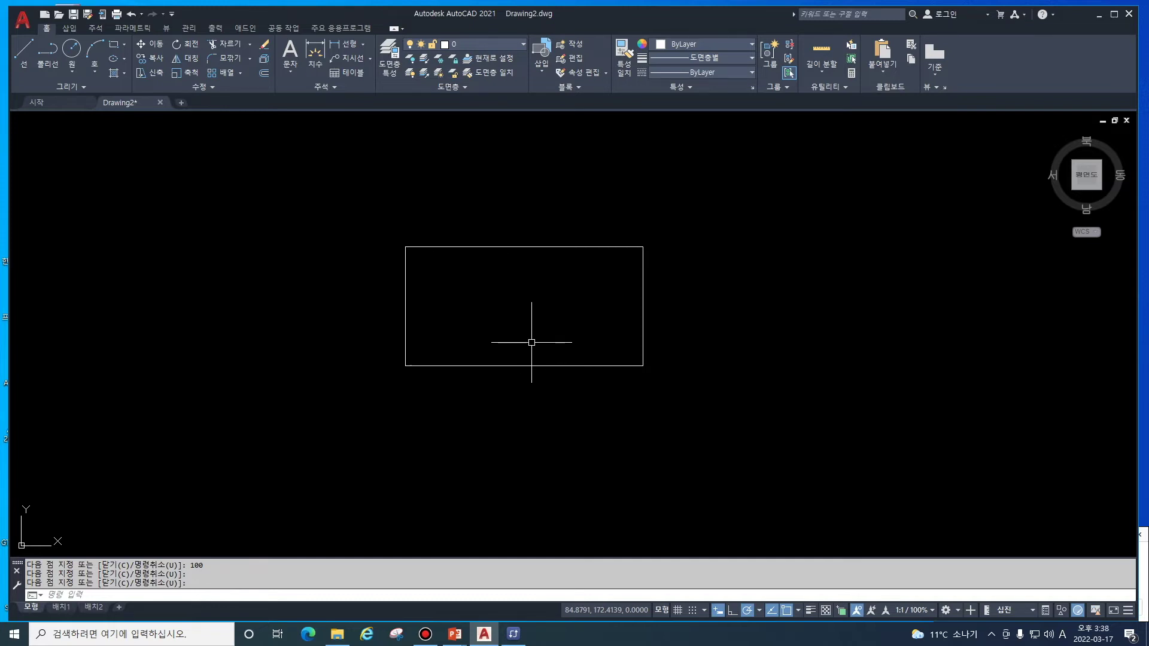
key("Return")
type("c")
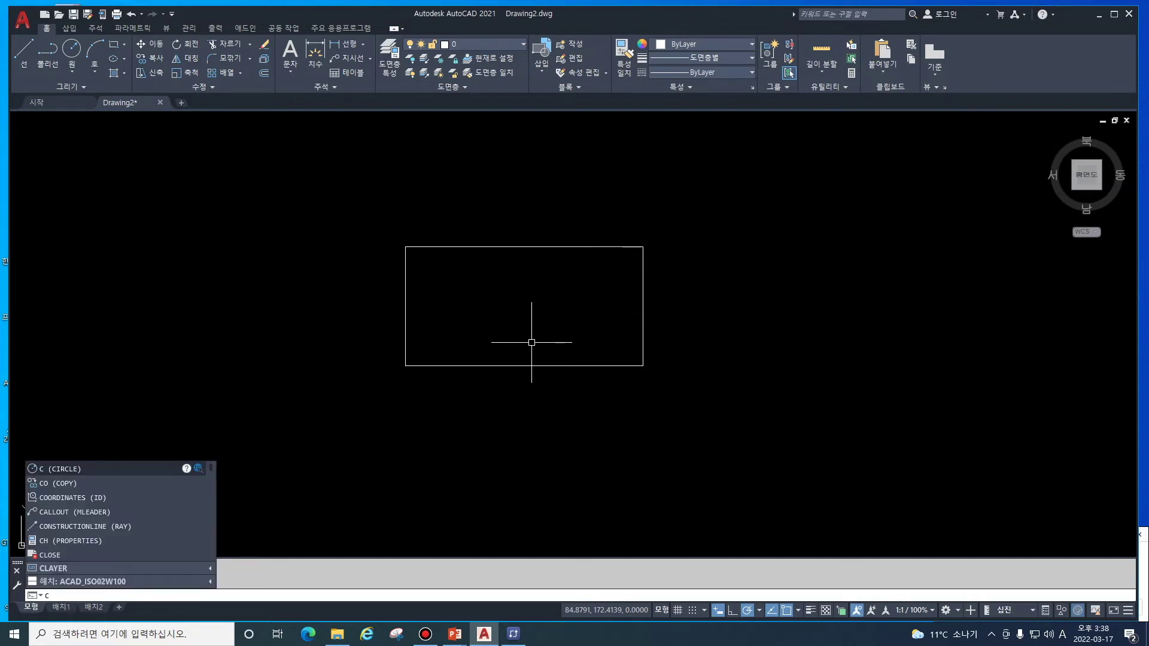
key("Return")
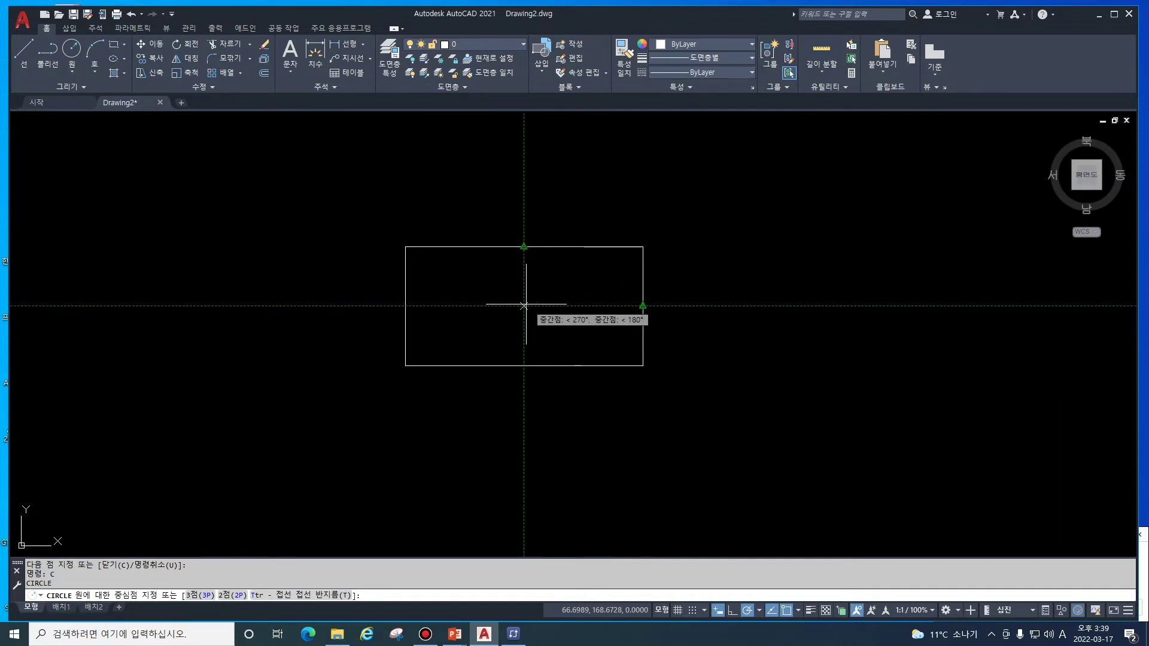
key("Escape")
Draw a circle of radius 20 centred in the rectangle, aligned with the midpoints of its top and right edges
type("c")
key("Return")
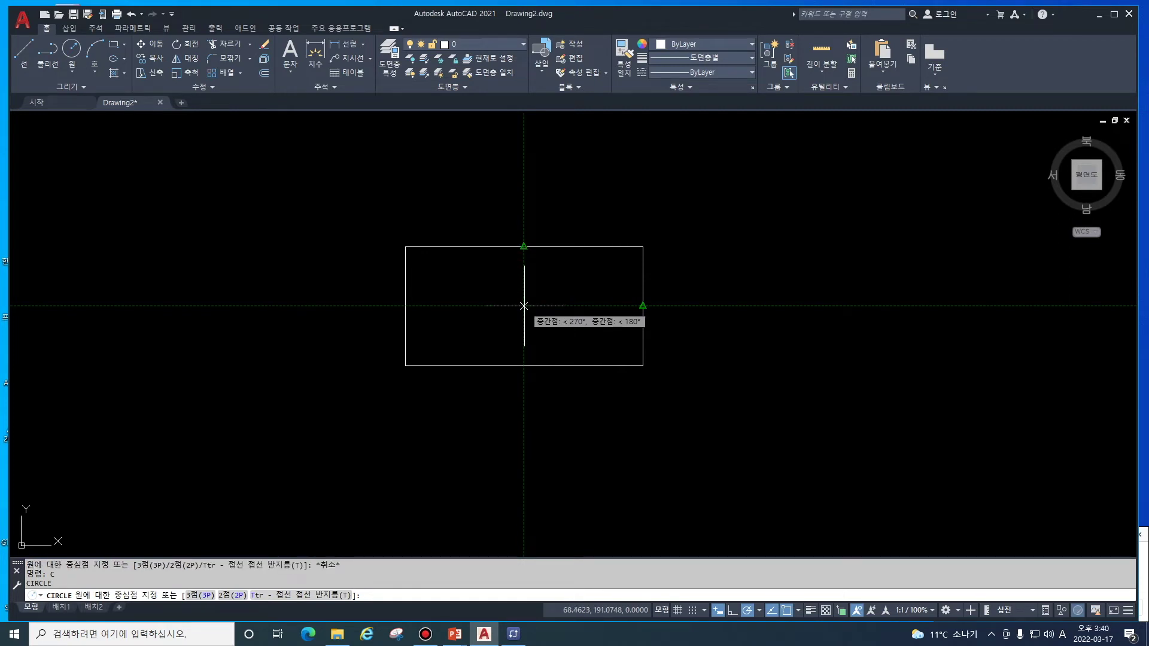
left_click(523, 306)
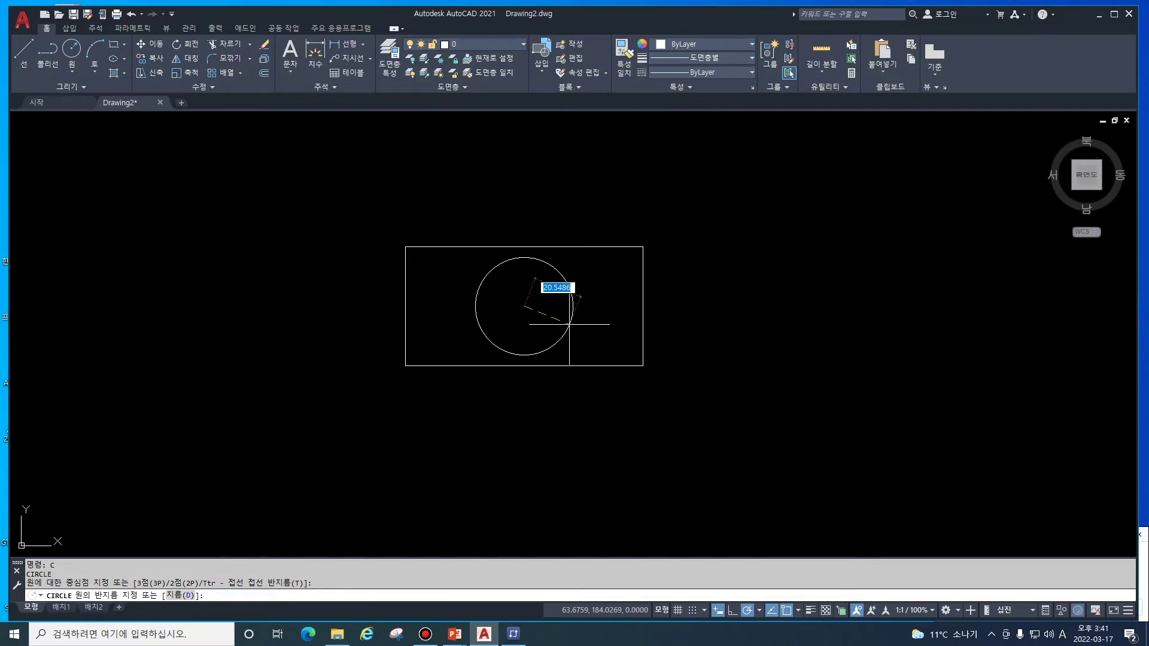
type("20")
key("Return")
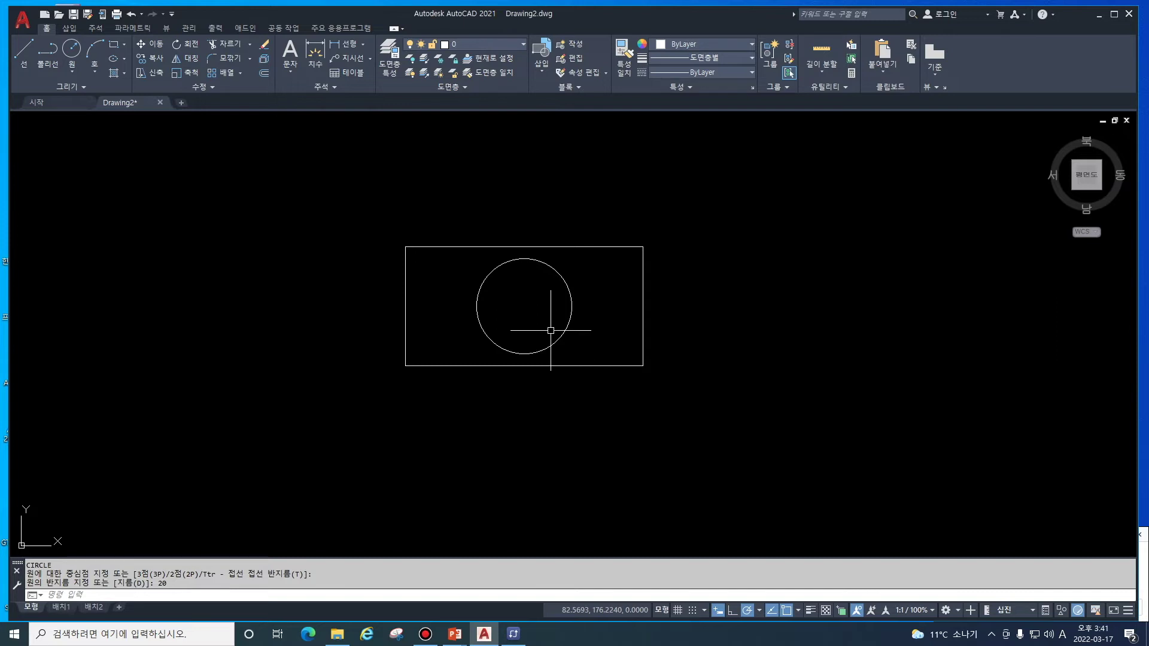
Draw a concentric circle at the existing circle's centre using the Diameter option with a value of 20
type("c")
key("Return")
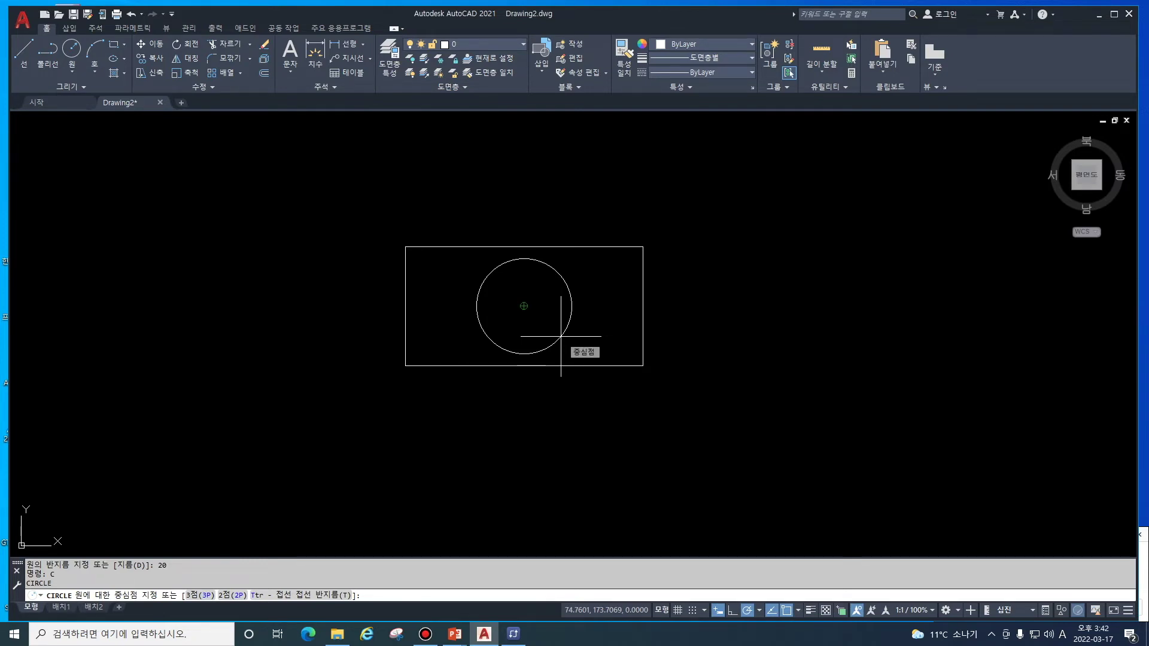
left_click(559, 335)
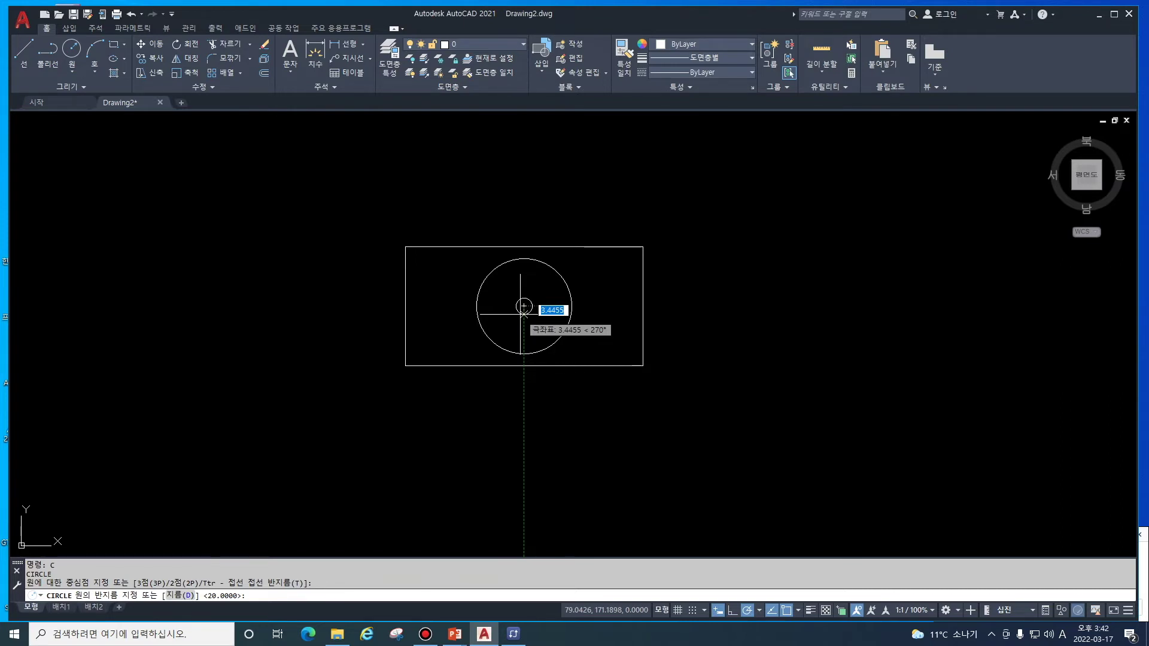
type("d")
key("Return")
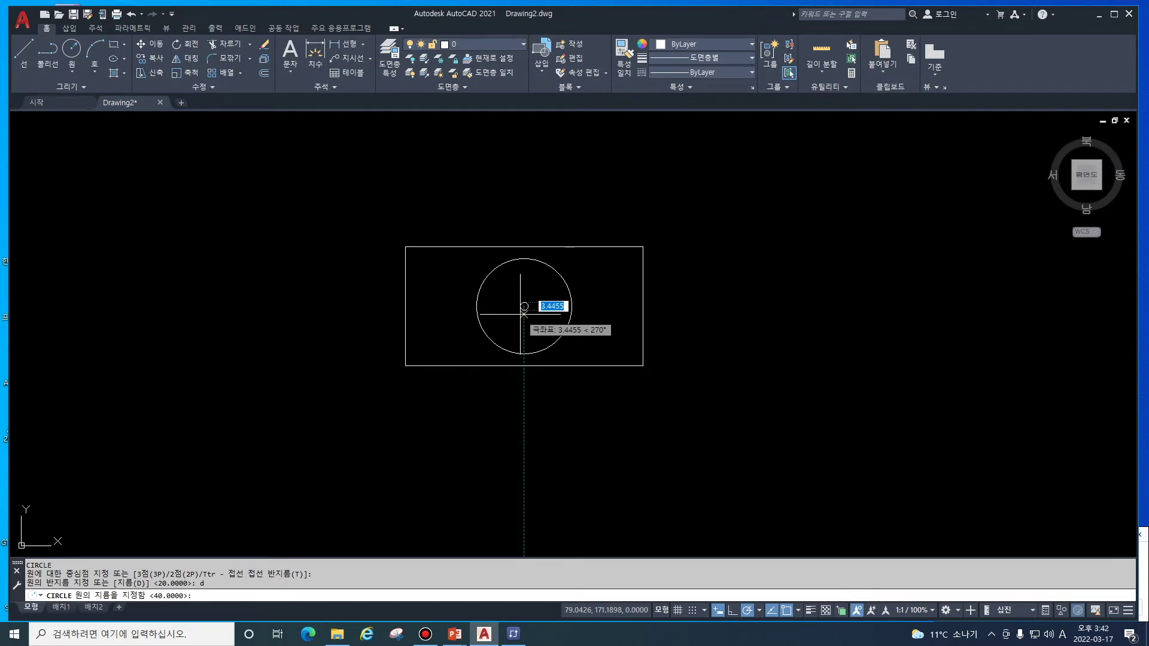
type("20")
key("Return")
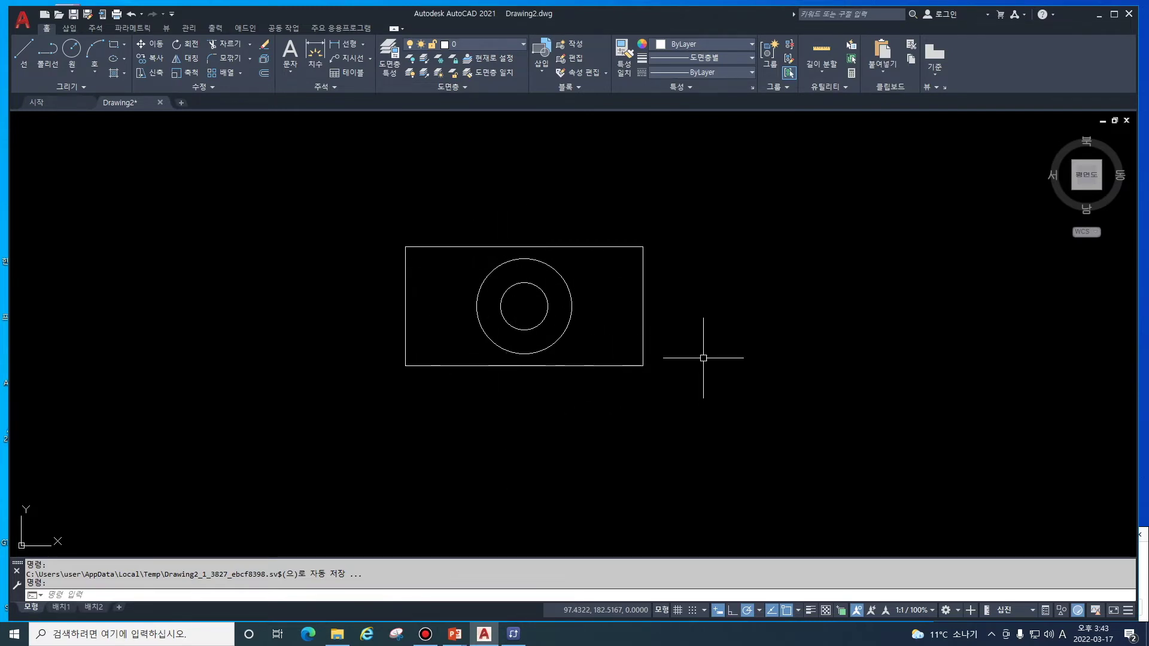
Draw a two-point circle (2P) between the midpoints of the rectangle's top and bottom edges
type("c")
key("Return")
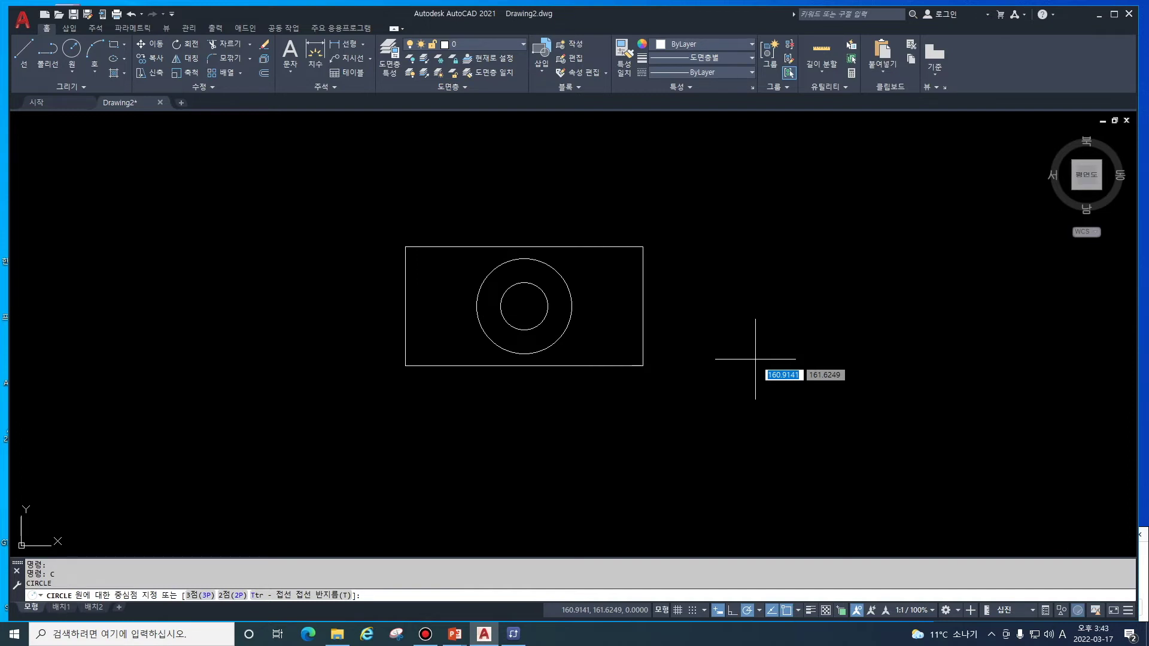
type("2p")
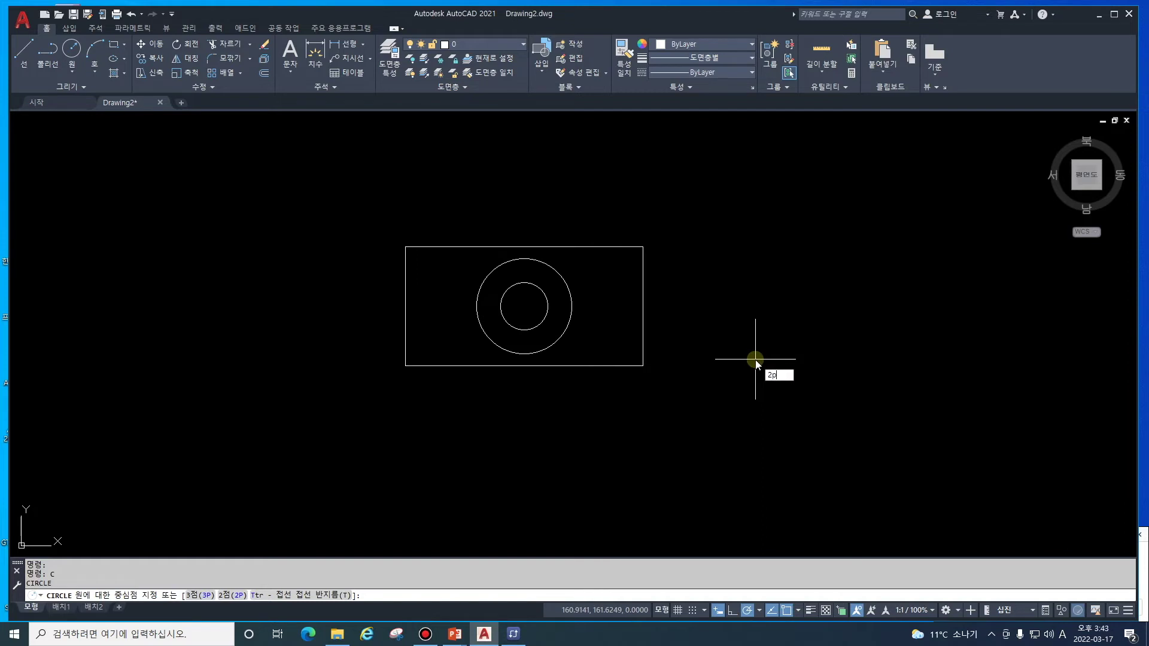
key("Return")
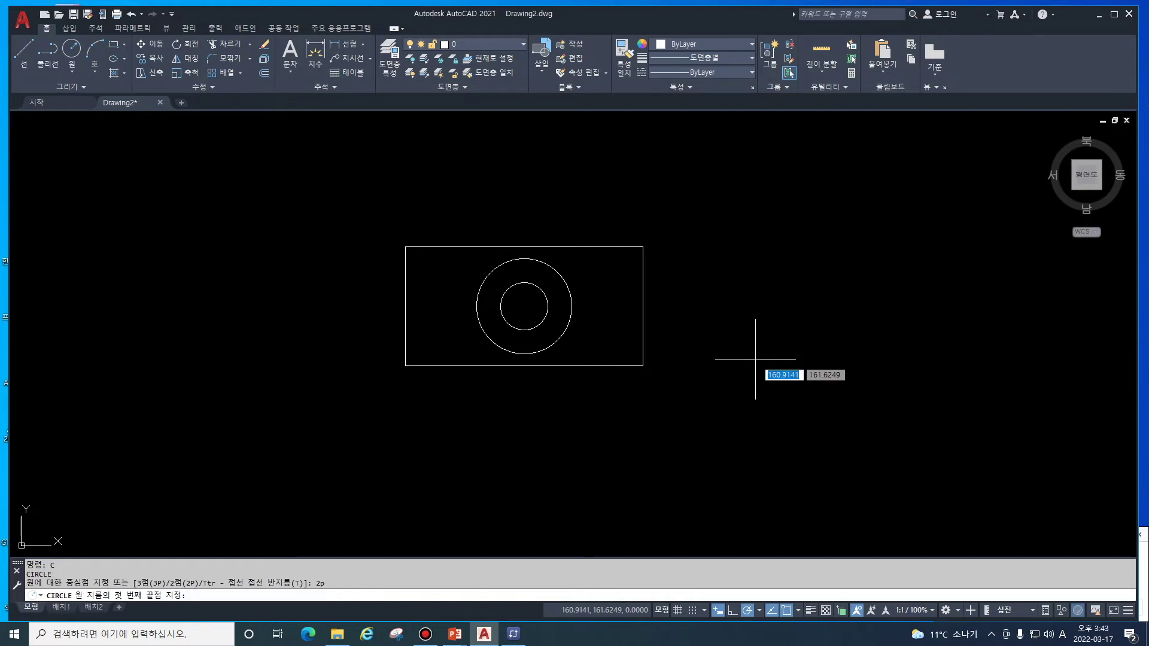
left_click(523, 247)
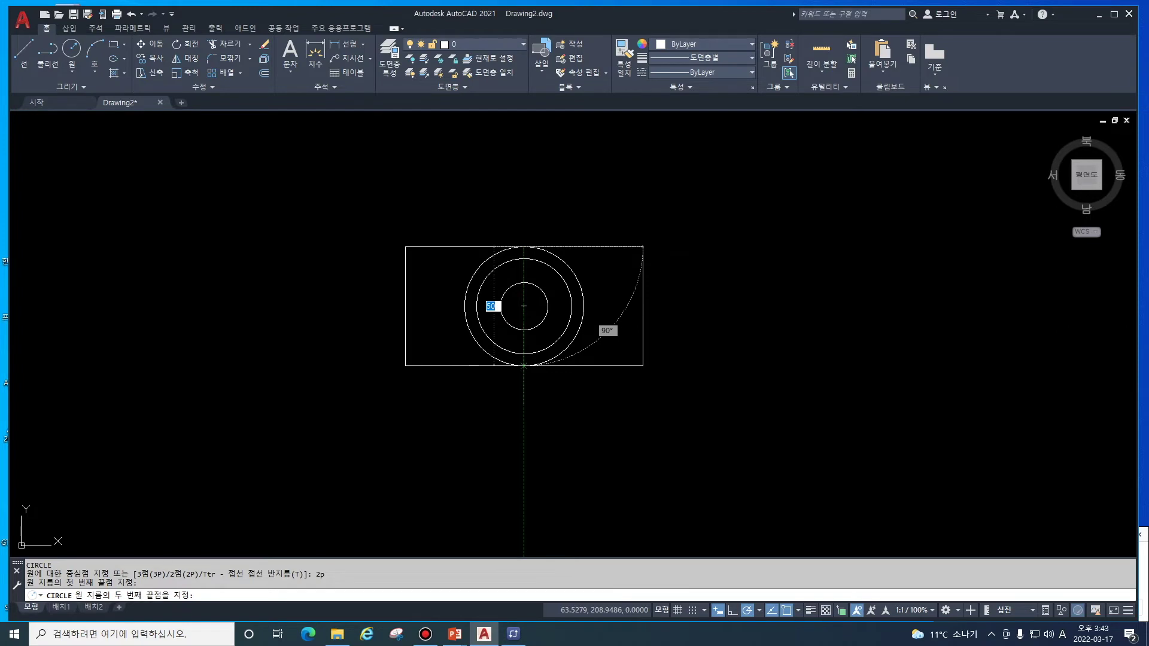
left_click(524, 365)
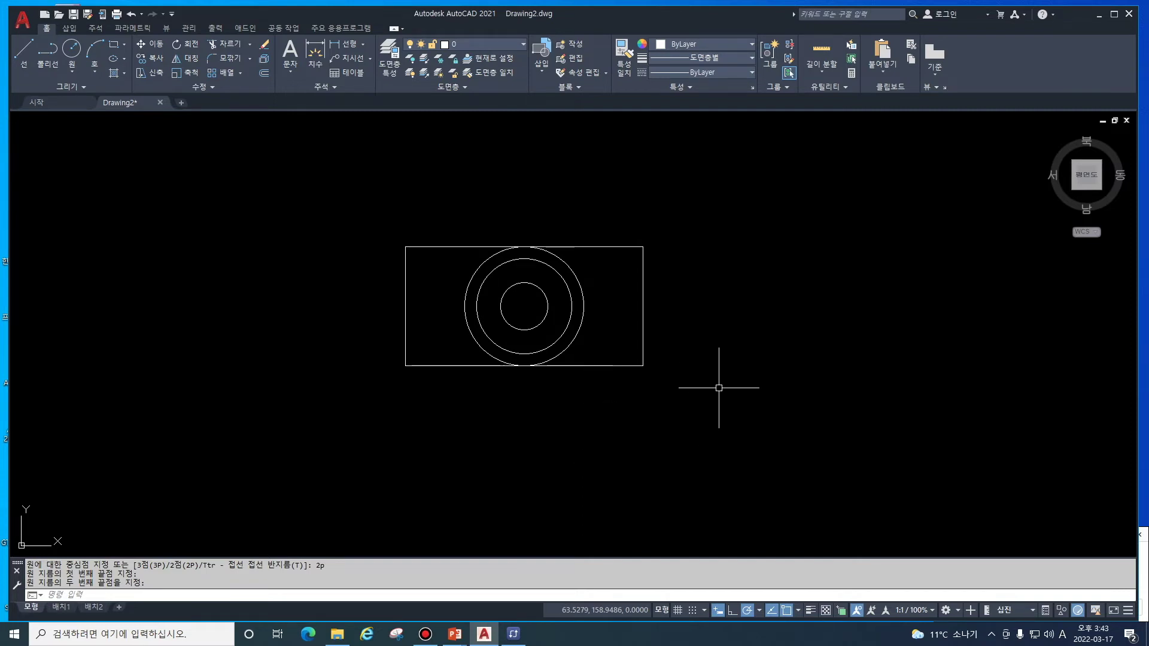
Draw a three-point circle (3P) through the rectangle's top-right corner, the concentric circles' centre and the bottom-right corner
scroll(720, 387, "up", 2)
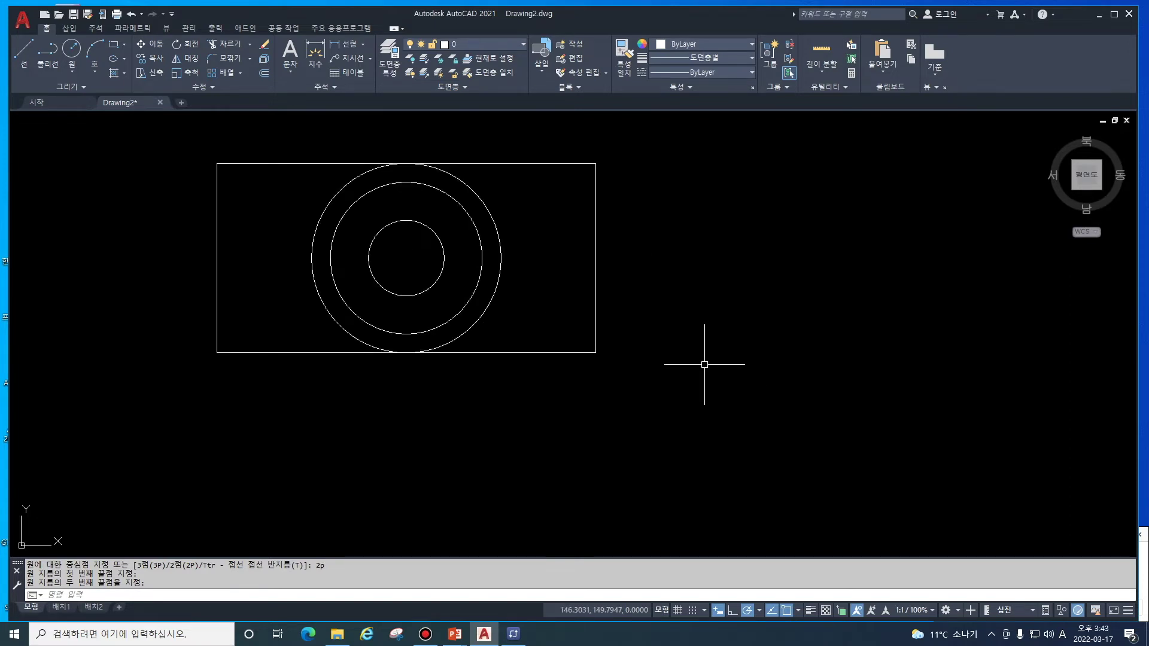
middle_click_drag(702, 361, 710, 415)
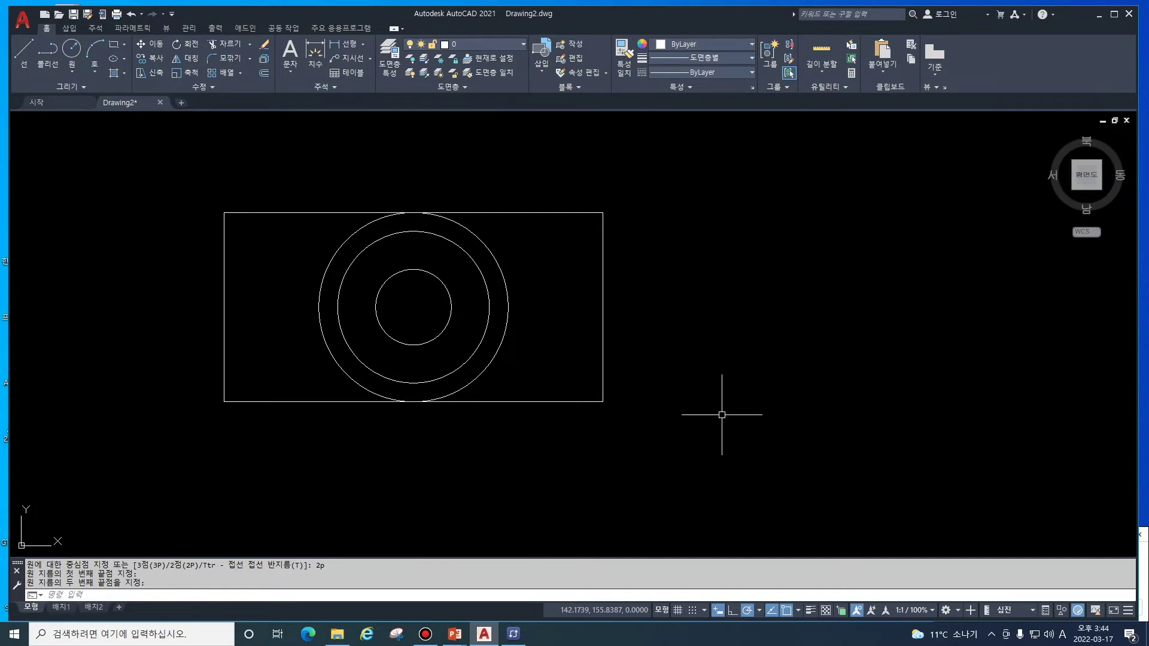
type("c")
key("Return")
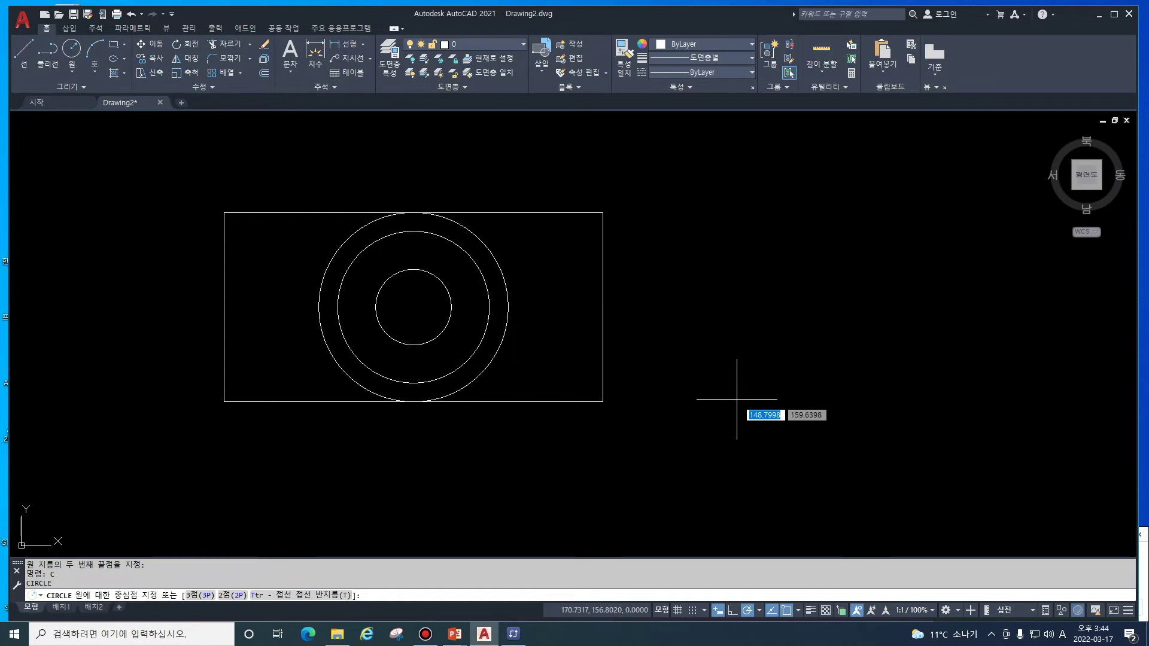
type("3p")
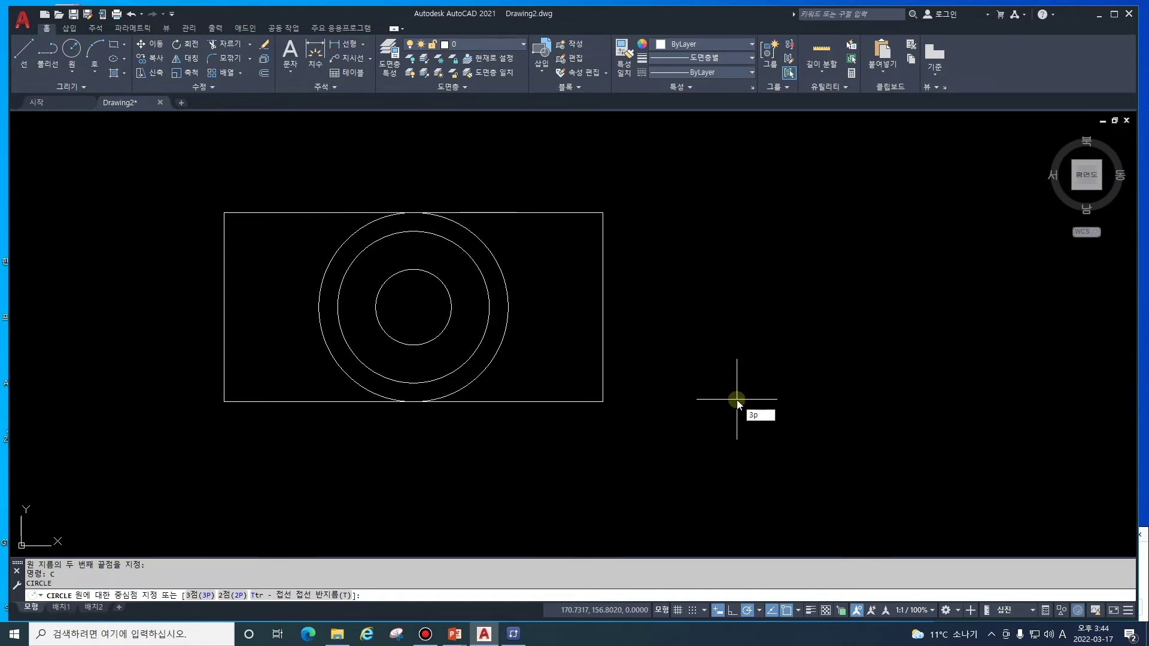
key("Return")
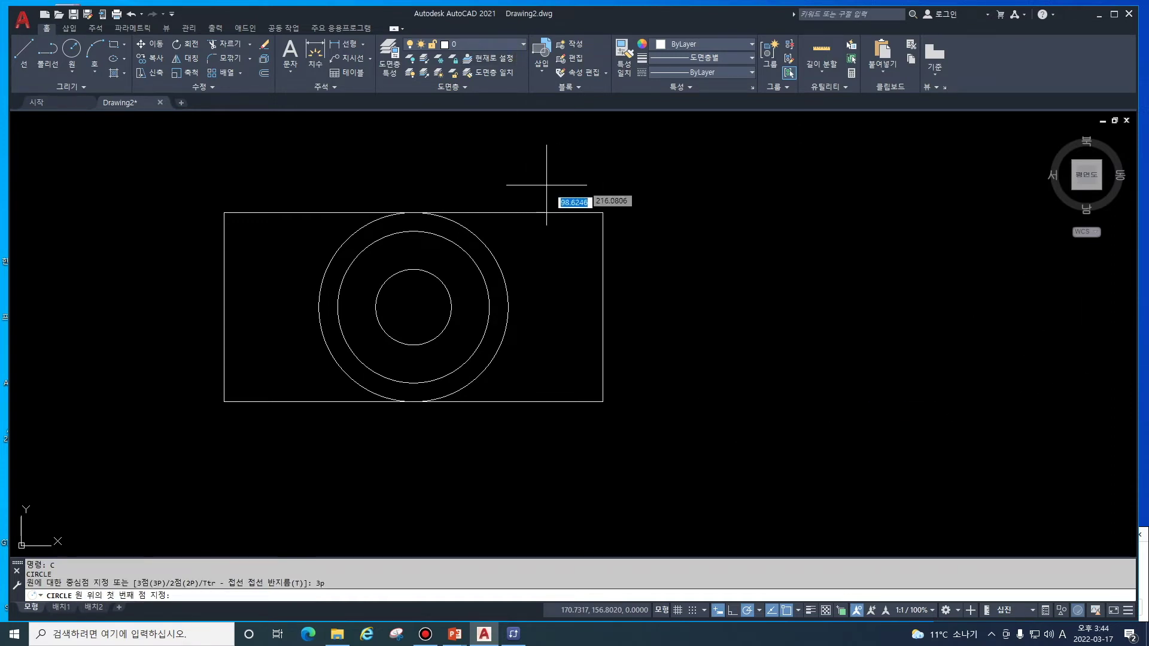
left_click(603, 212)
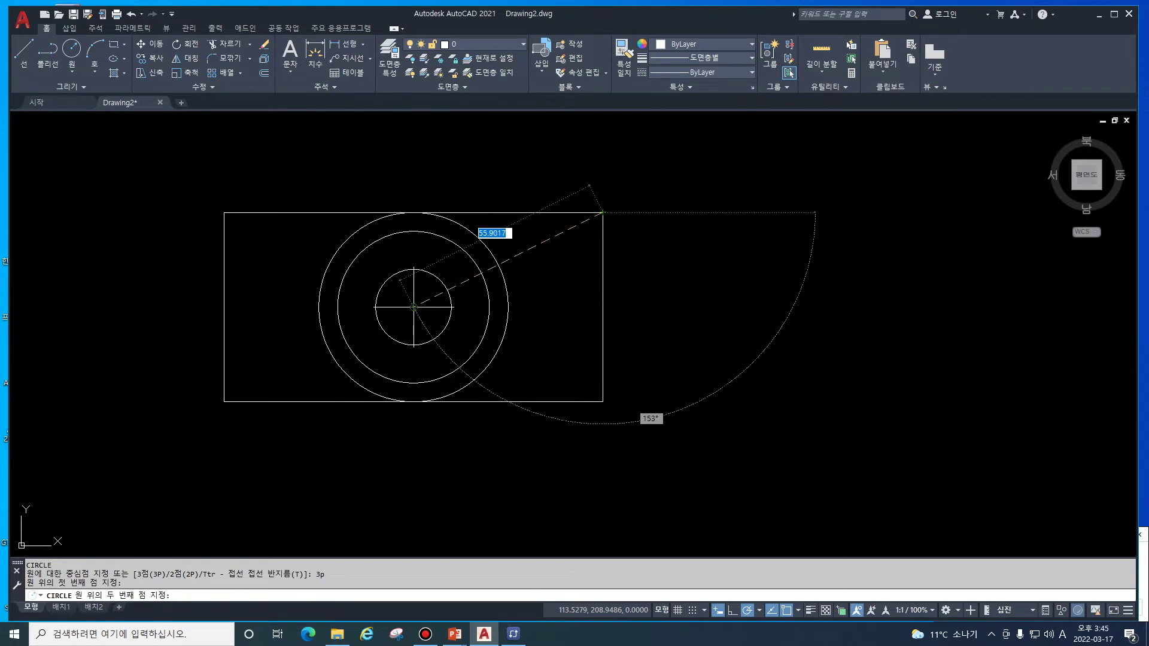
left_click(602, 212)
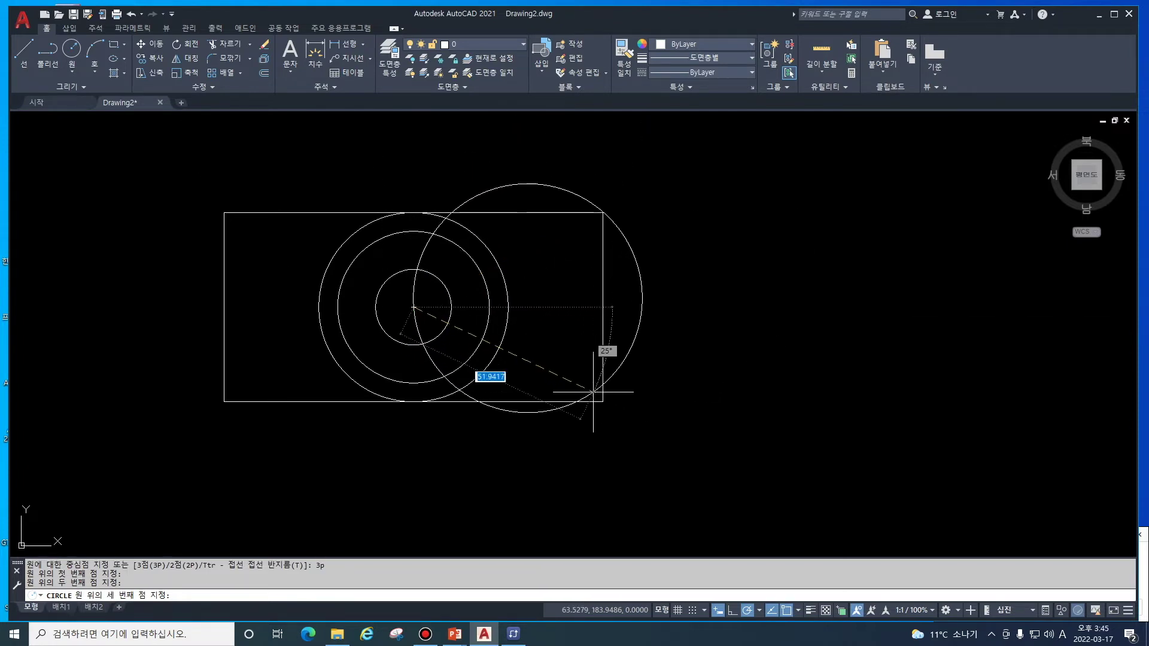
left_click(602, 401)
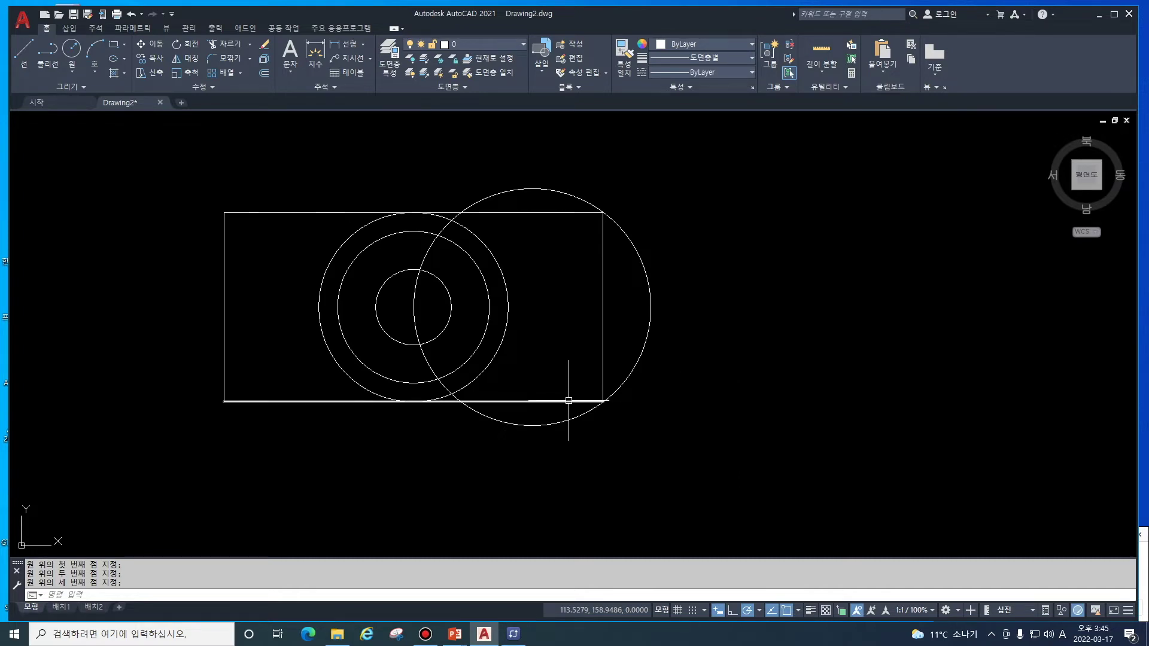
Draw a three-point circle (3P) through the concentric circles' centre and the rectangle's top-left and bottom-left corners
type("c")
key("Return")
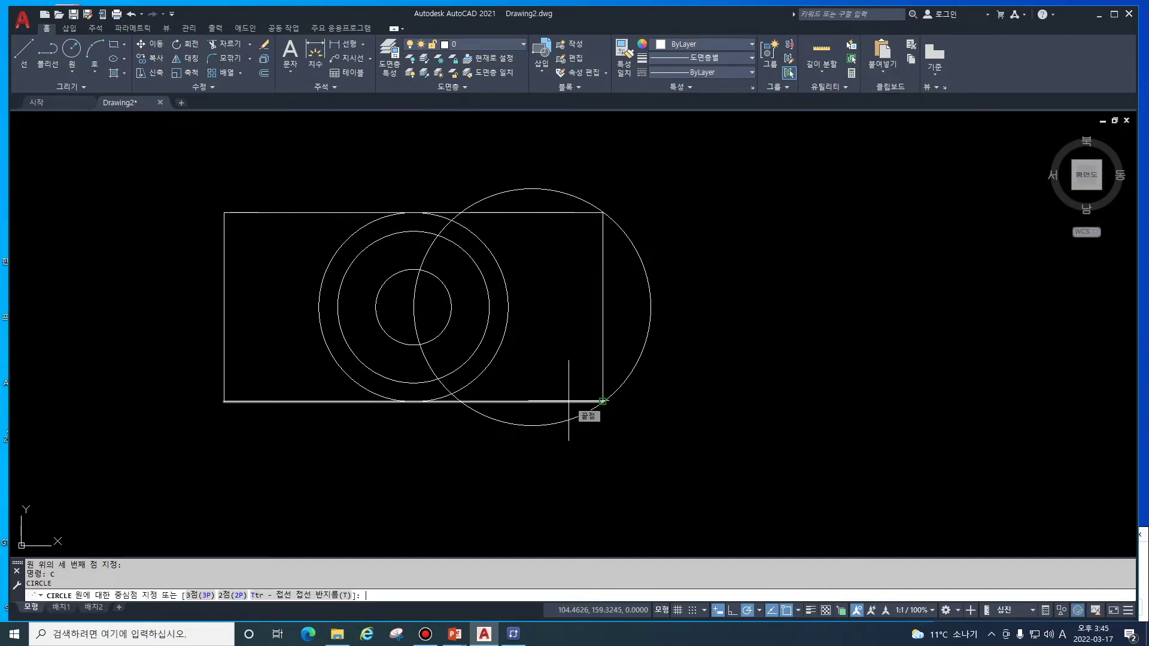
type("3p")
key("Return")
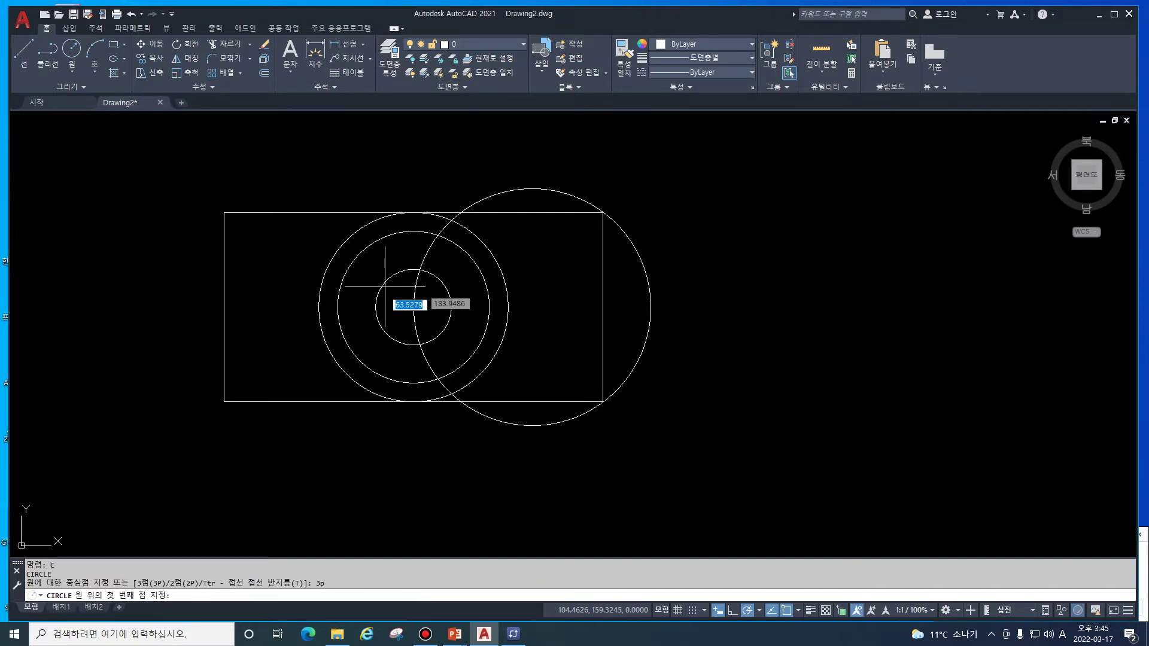
left_click(413, 307)
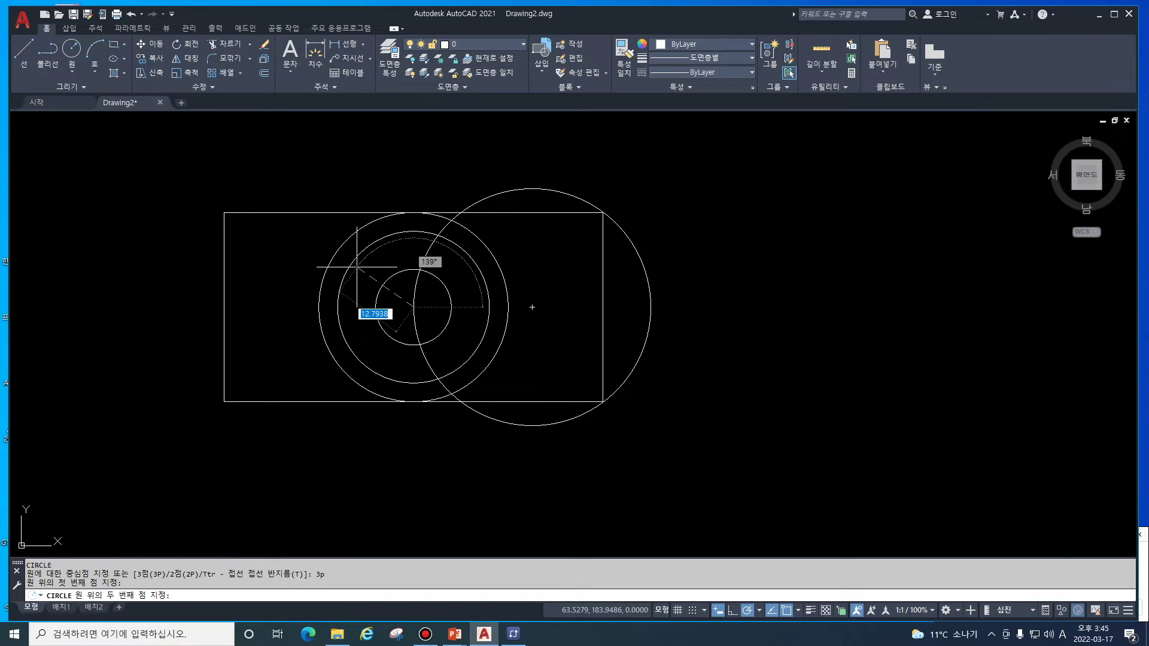
left_click(224, 212)
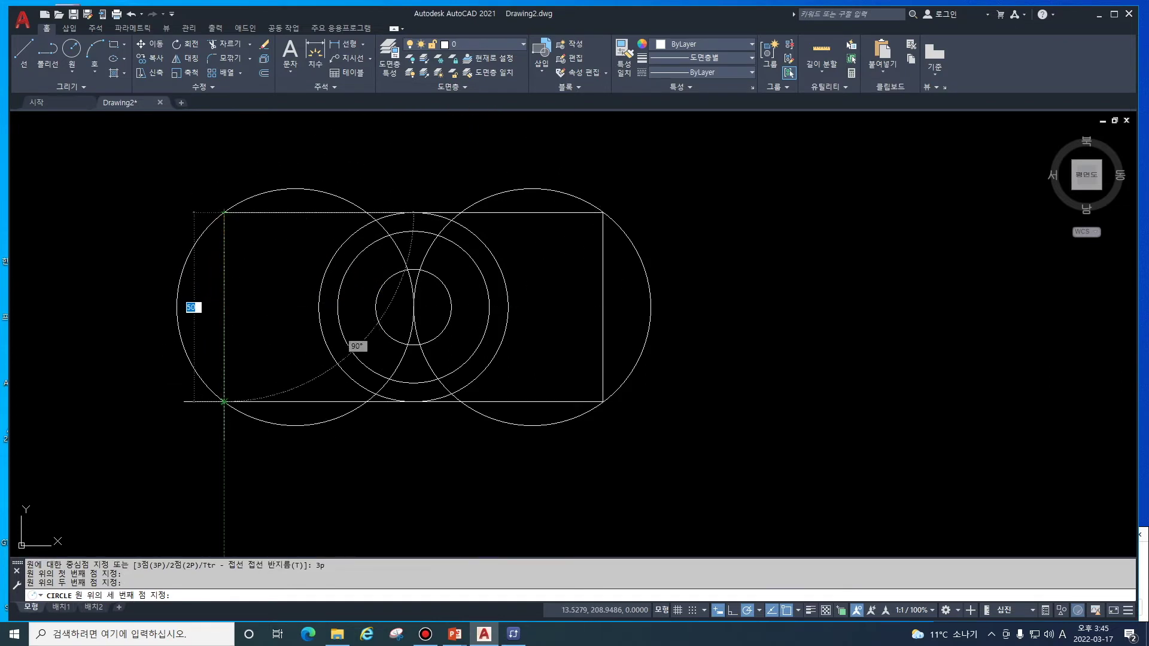
left_click(223, 401)
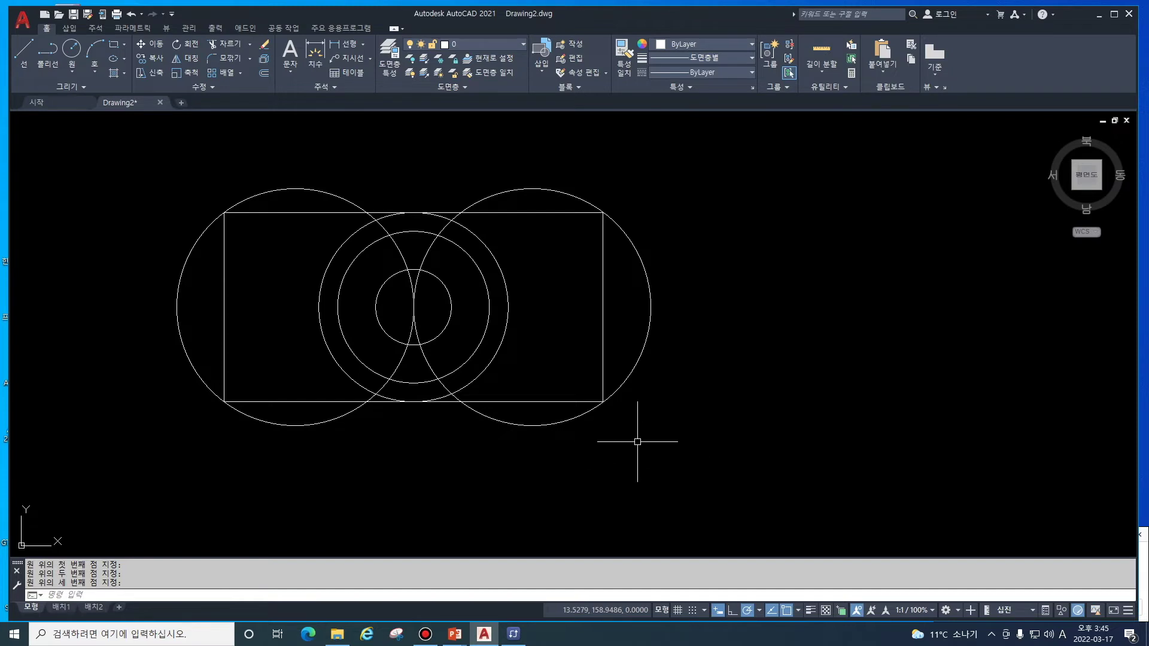
Draw a Ttr circle of radius 5 tangent to the rectangle's right edge and the lower right arc of the right-hand large circle
scroll(586, 328, "down", 1)
scroll(620, 340, "up", 1)
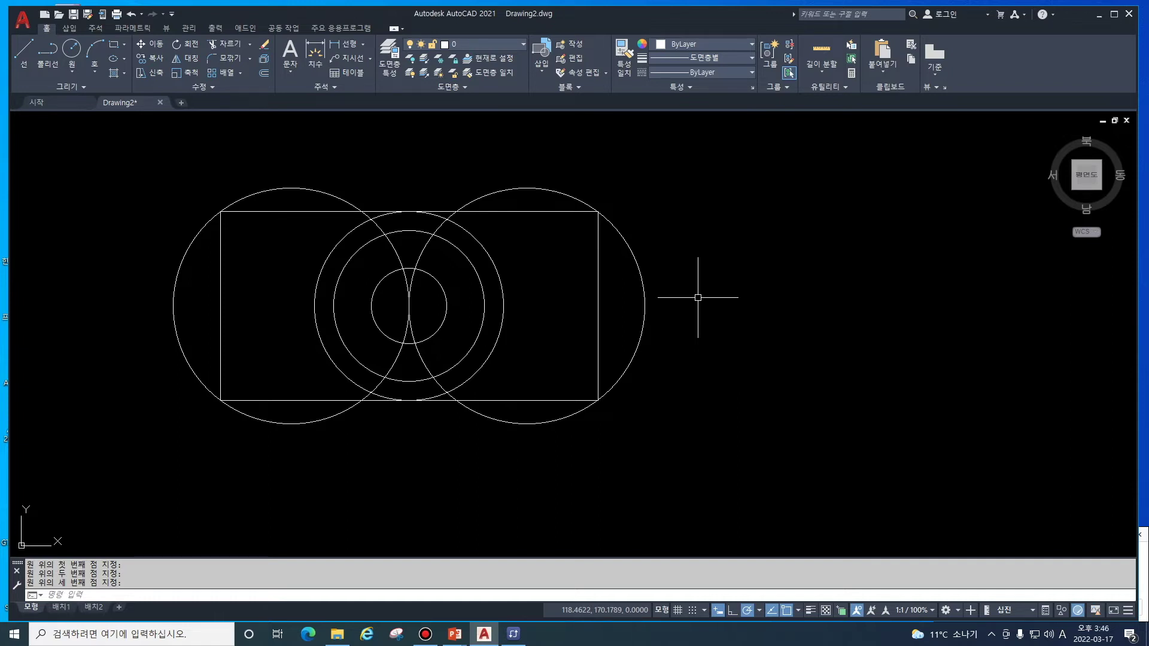
type("c")
key("Return")
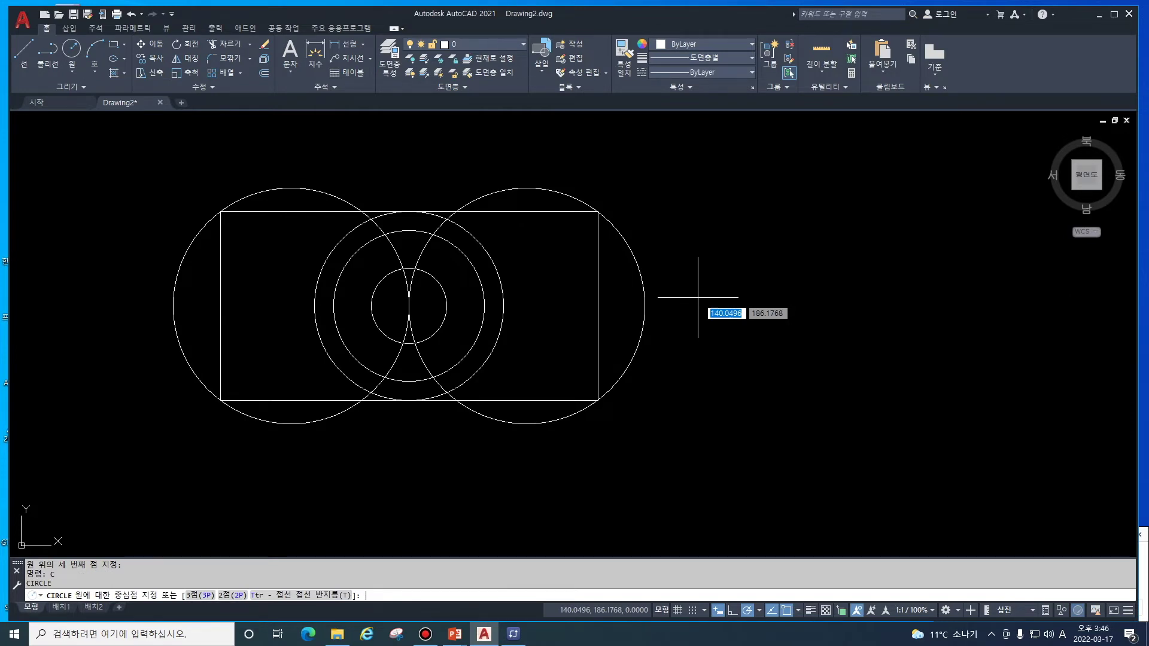
type("t")
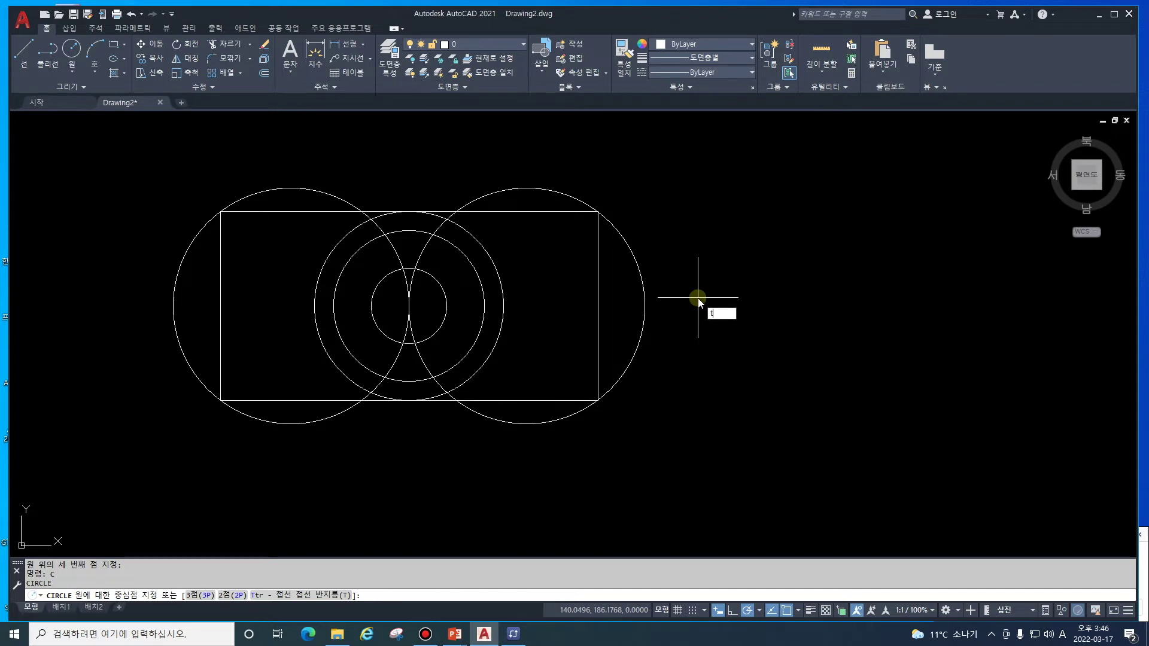
key("Return")
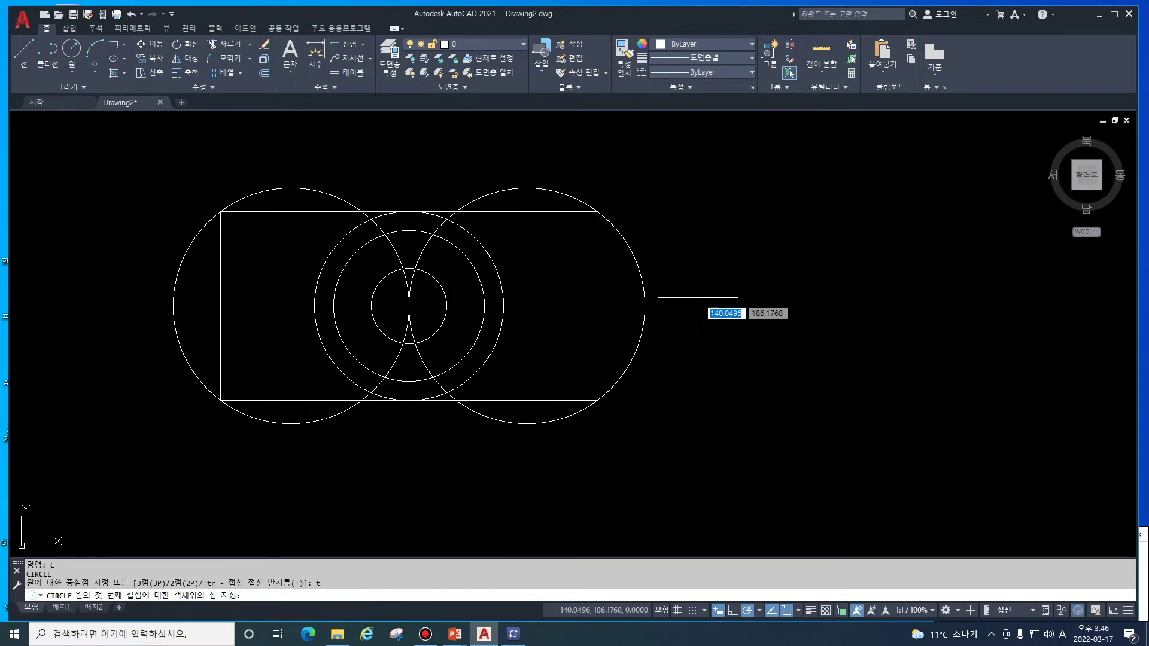
left_click(597, 355)
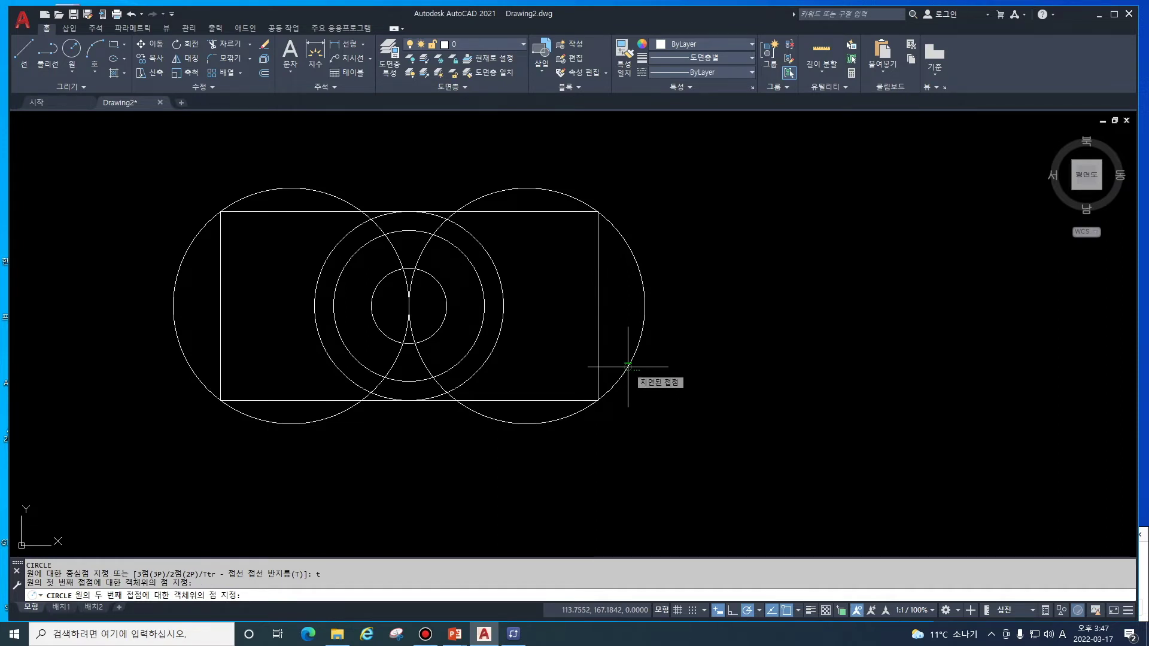
left_click(627, 367)
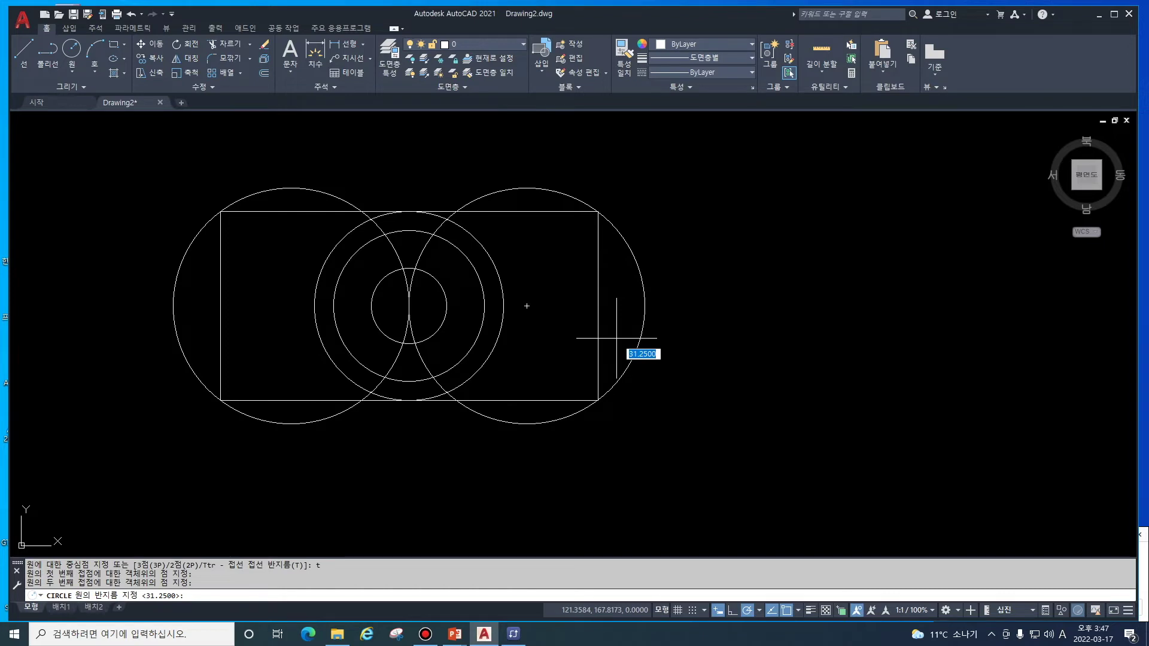
type("5")
key("Return")
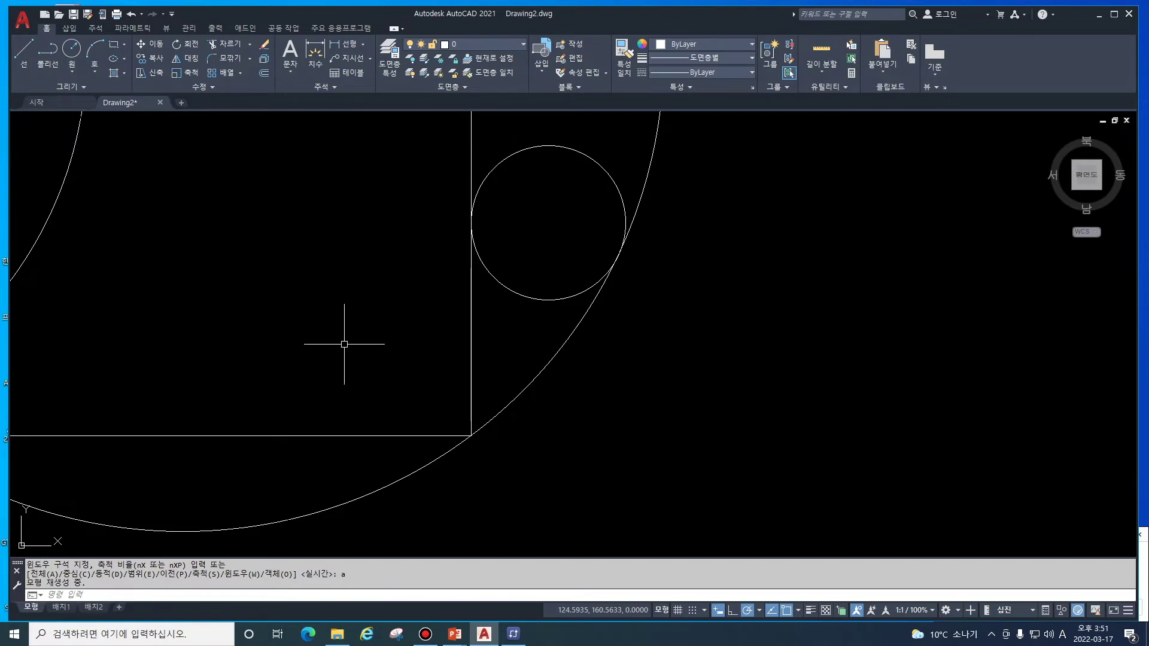
Draw a Tan, Tan, Tan circle touching the radius 5 circle, the rectangle's right edge and the right-hand large circle
left_click(70, 75)
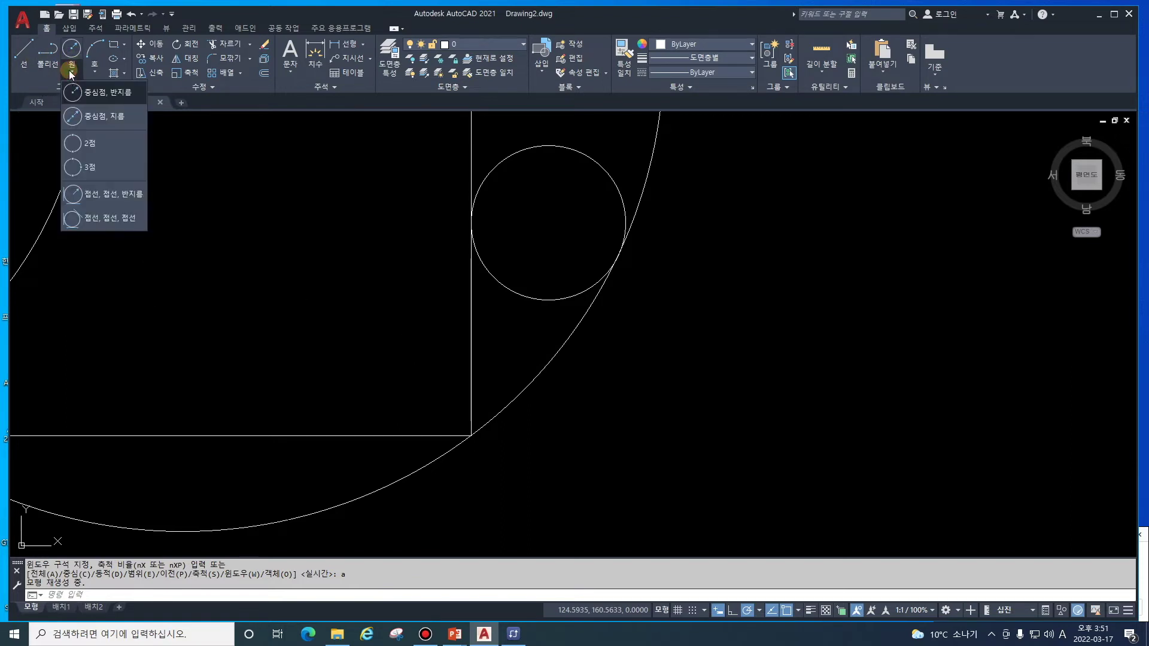
left_click(133, 219)
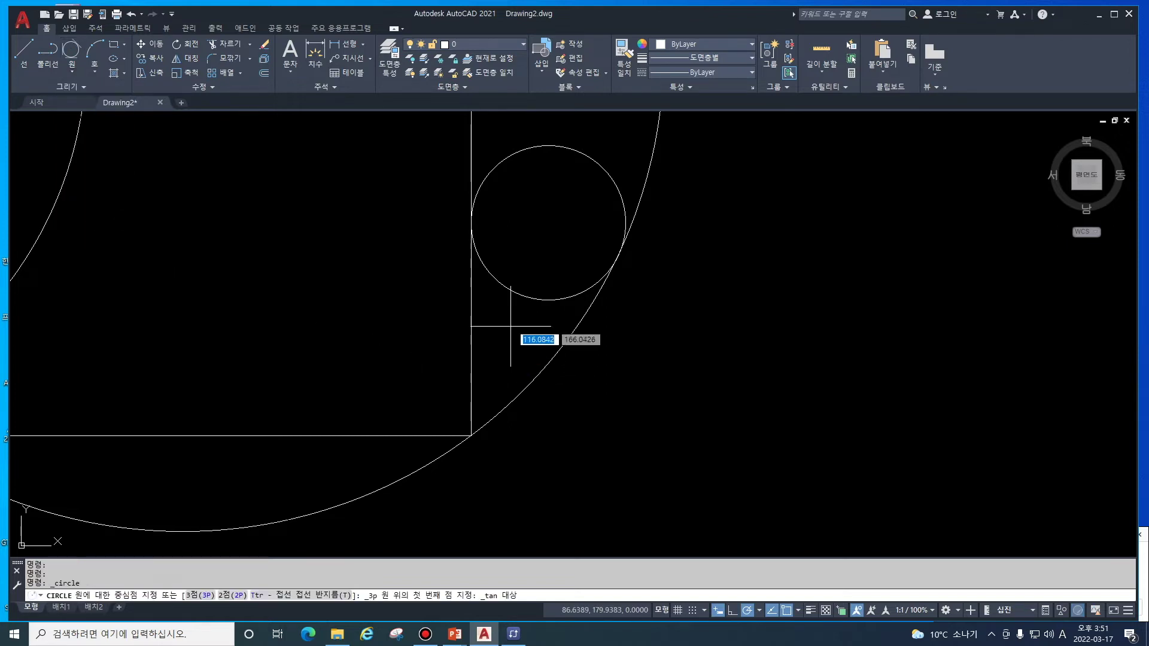
left_click(528, 298)
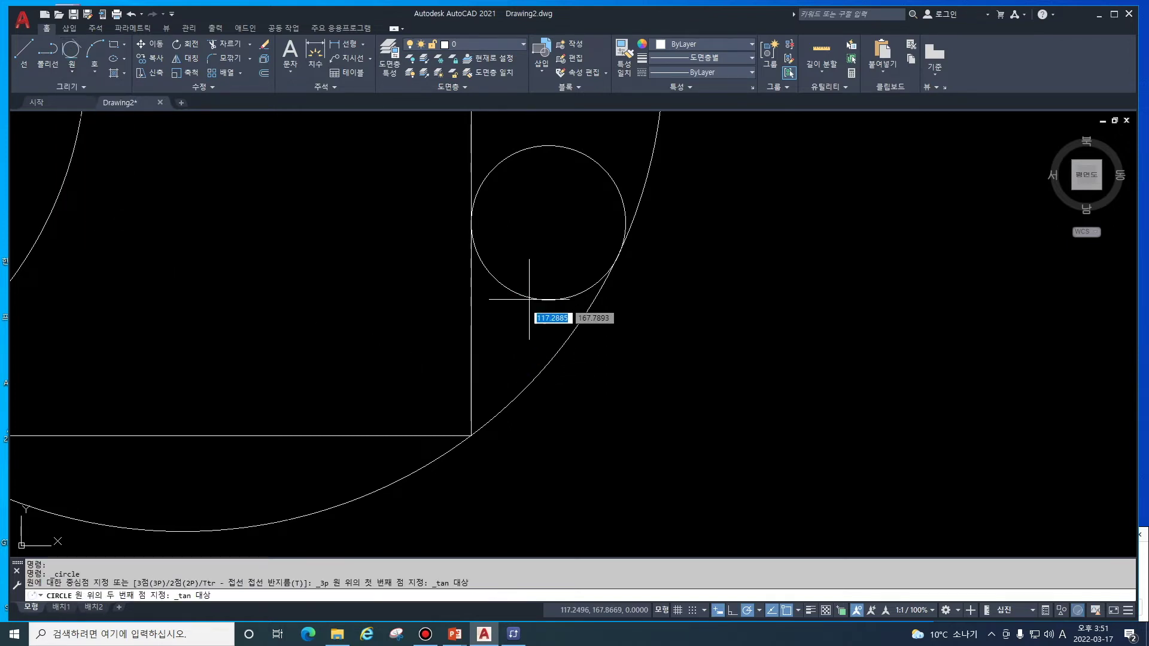
left_click(471, 340)
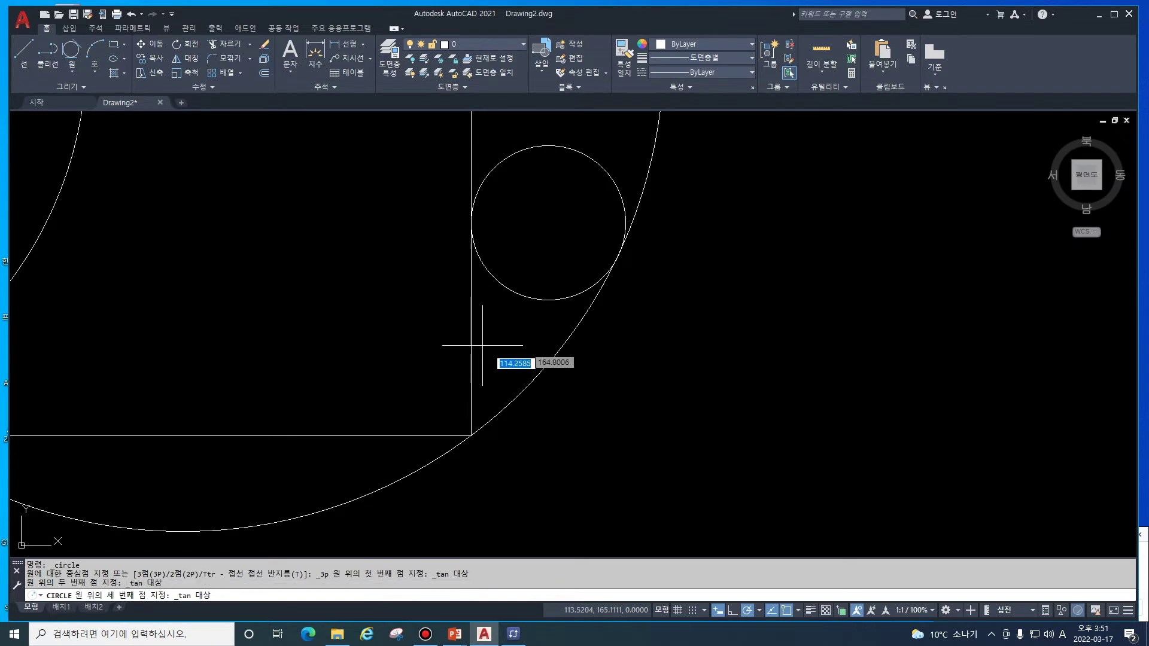
left_click(551, 377)
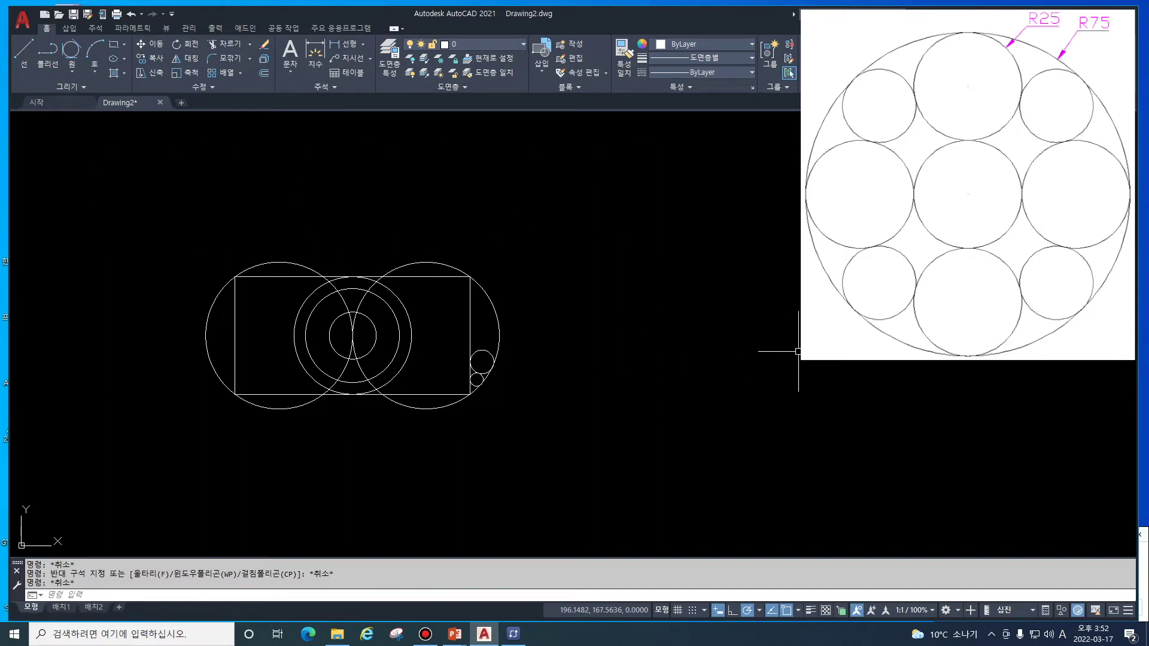
Draw a circle of radius 75 in the empty area to the right of the rectangle figure
type("c")
key("Return")
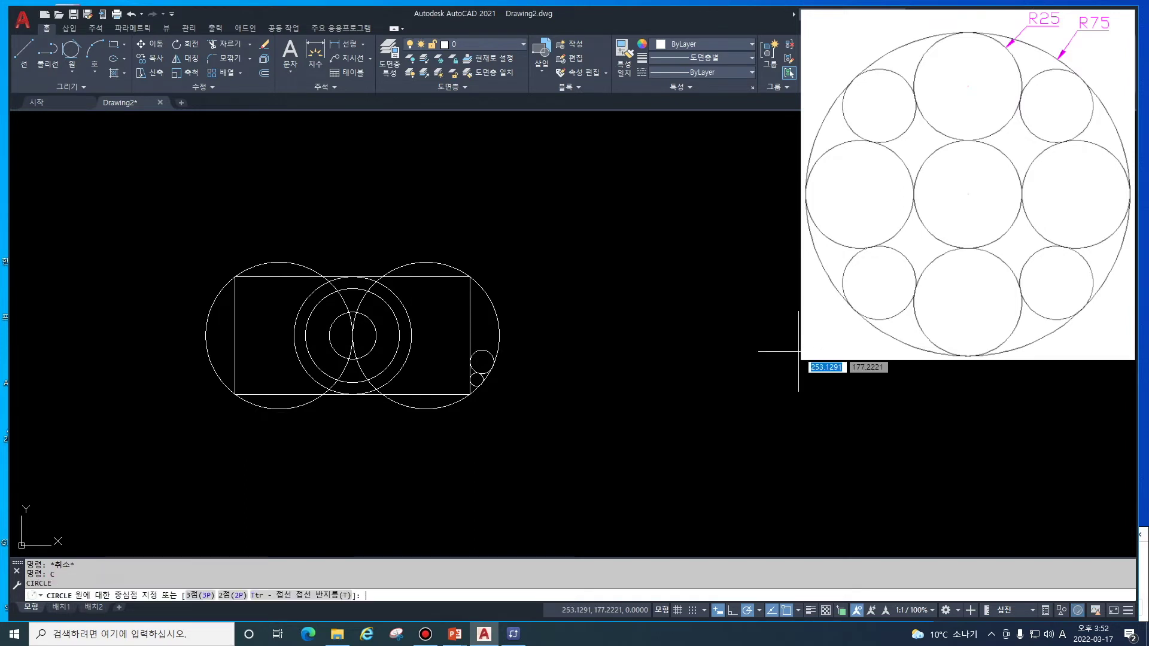
left_click(823, 343)
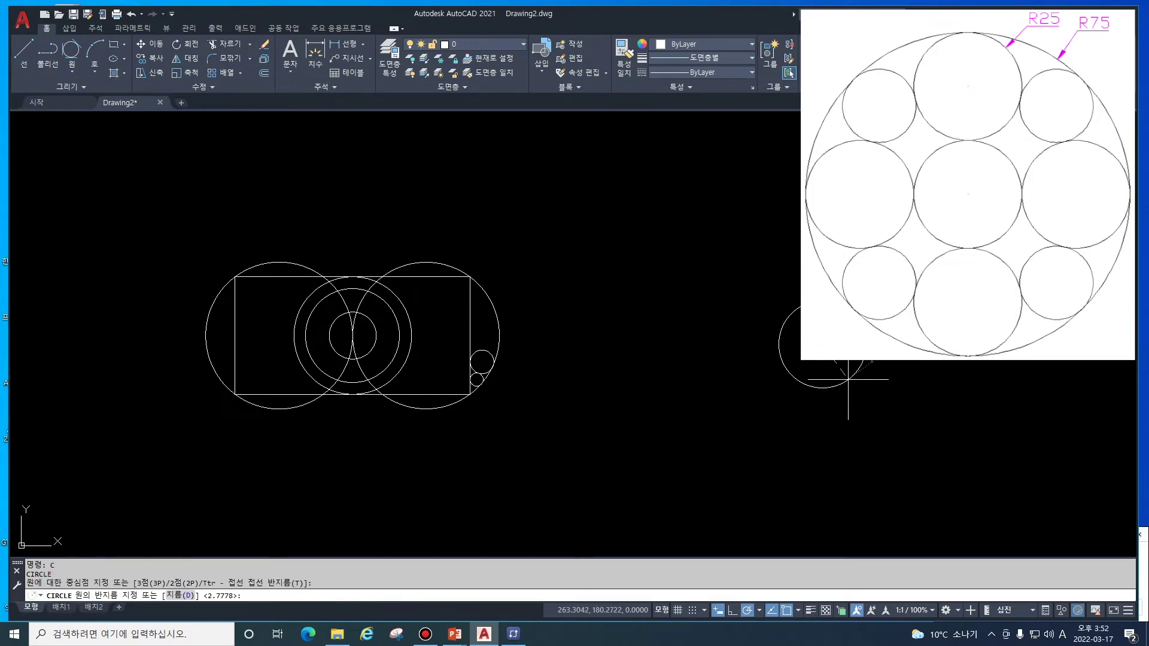
left_click(848, 379)
type("75")
key("Return")
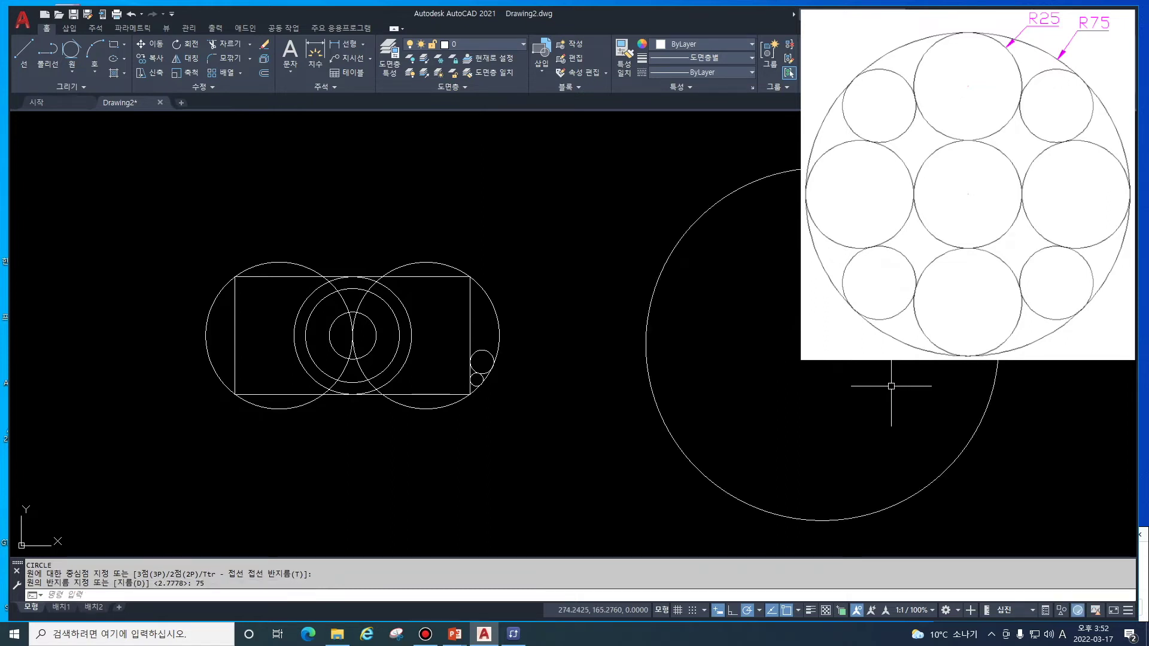
Draw a concentric circle of radius 25 at the centre of the radius 75 circle
middle_click_drag(866, 384, 533, 362)
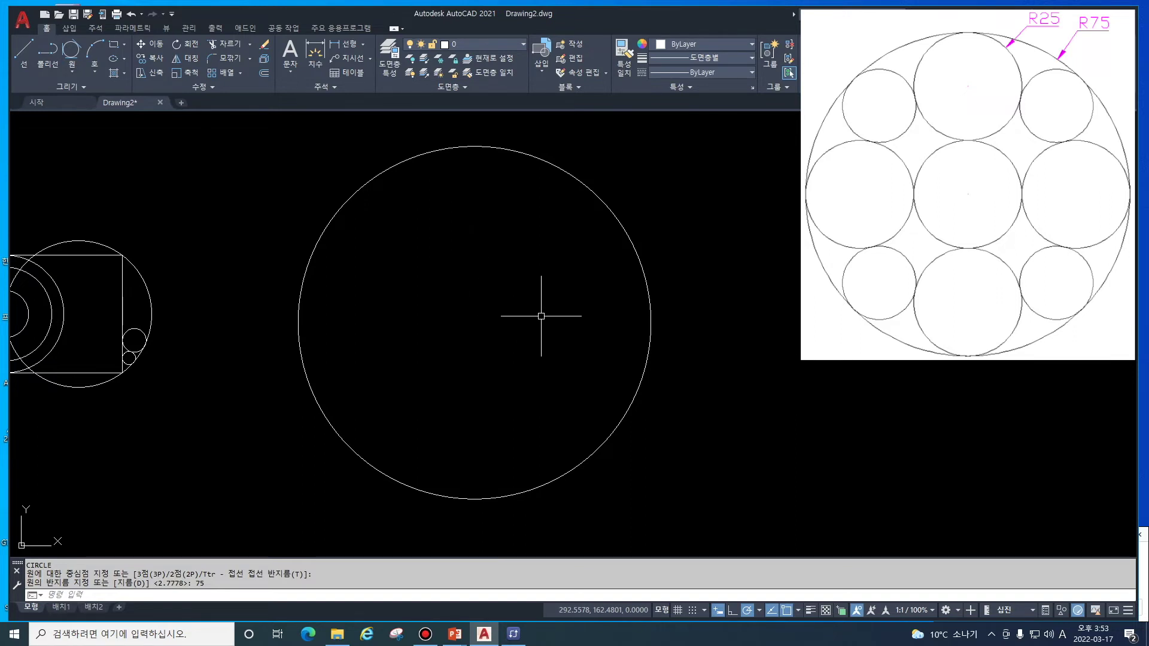
type("c")
key("Return")
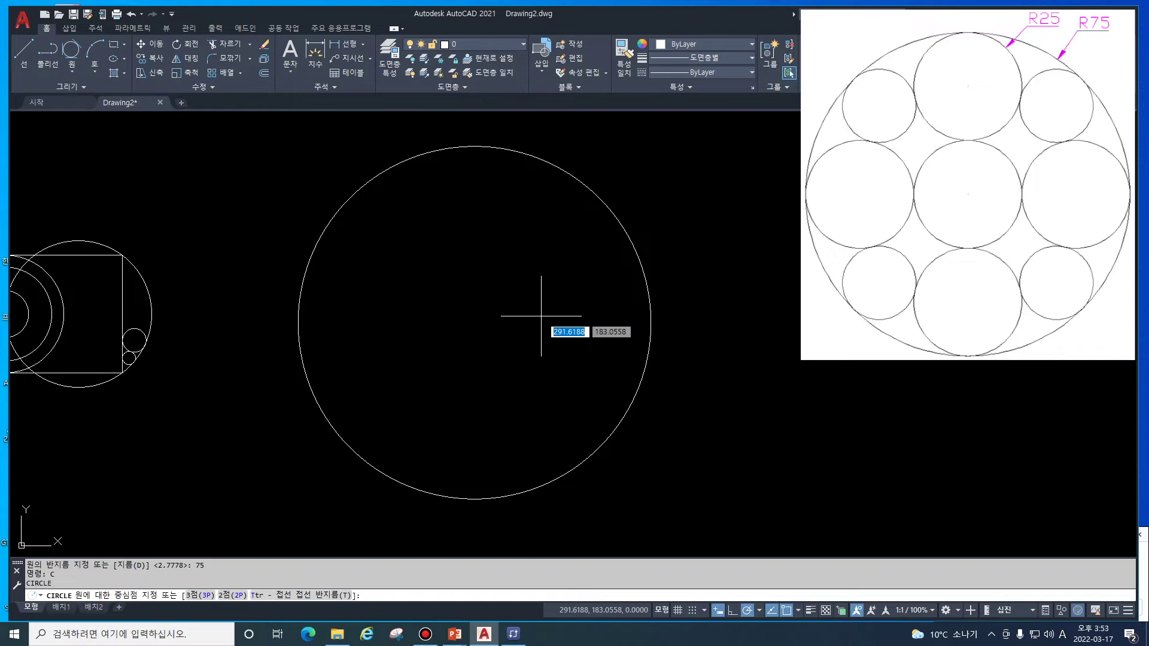
left_click(639, 385)
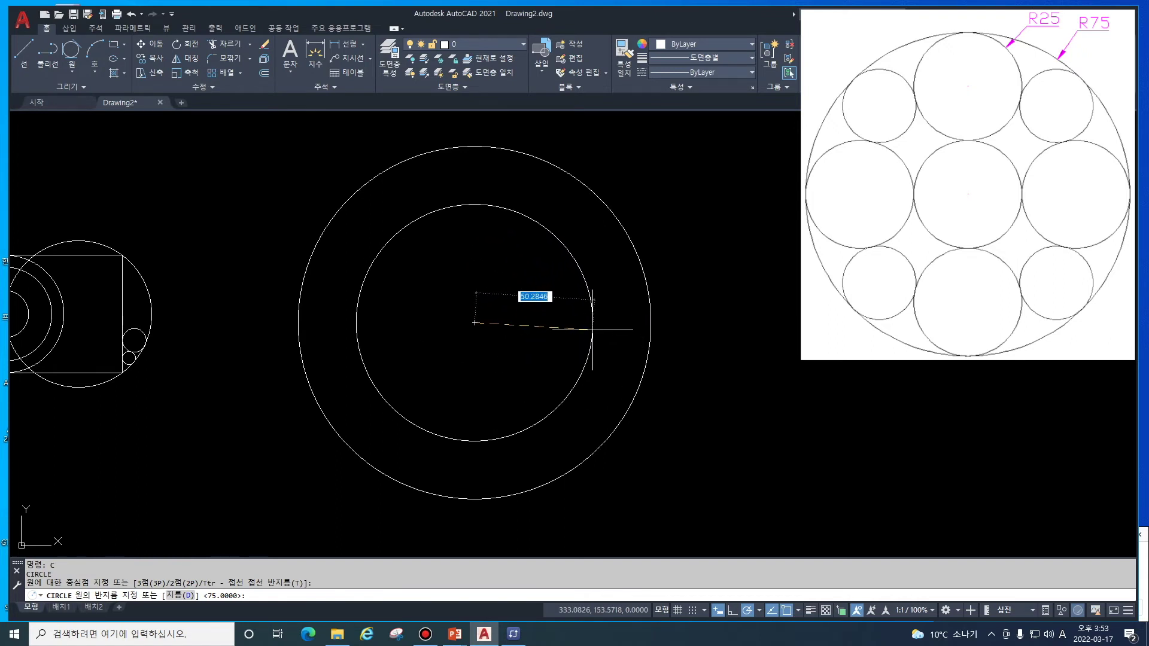
type("25")
key("Return")
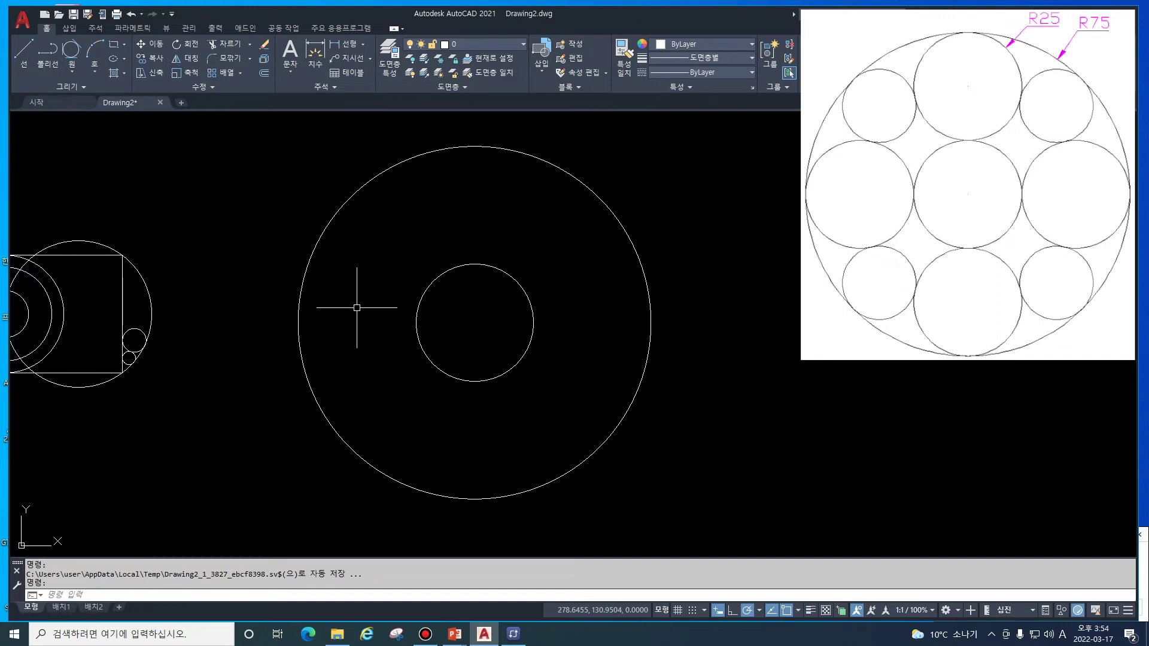
Draw a two-point circle (2P) between the top quadrants of the radius 75 and radius 25 circles, using Quadrant snap overrides
type("c")
key("Return")
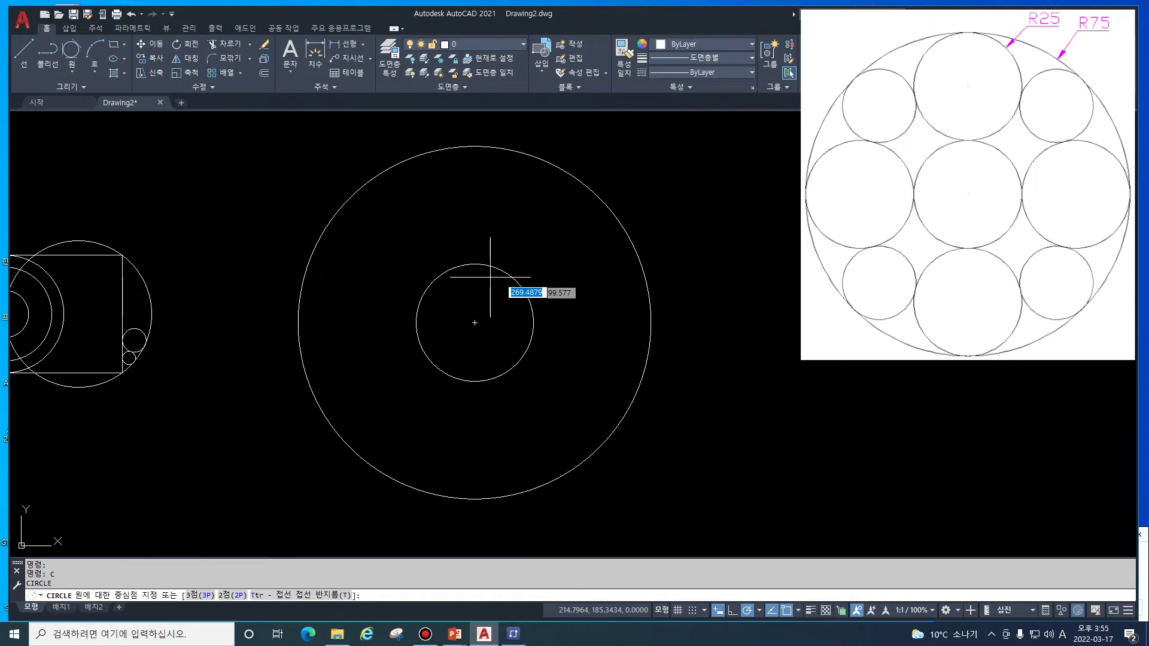
type("2p")
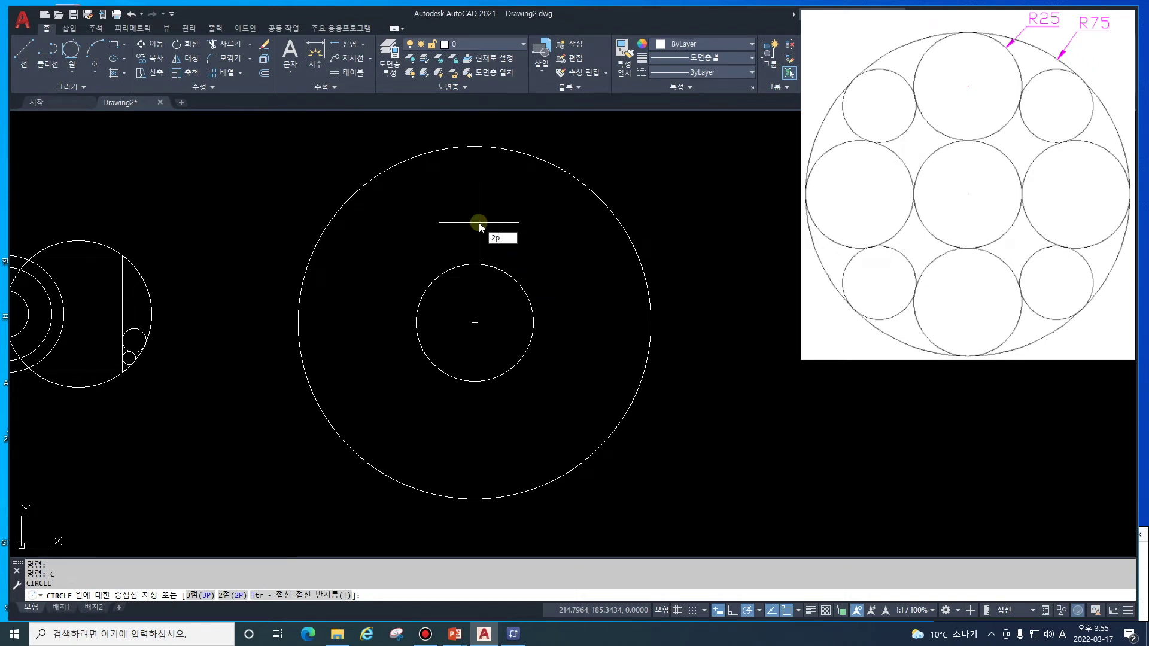
key("Return")
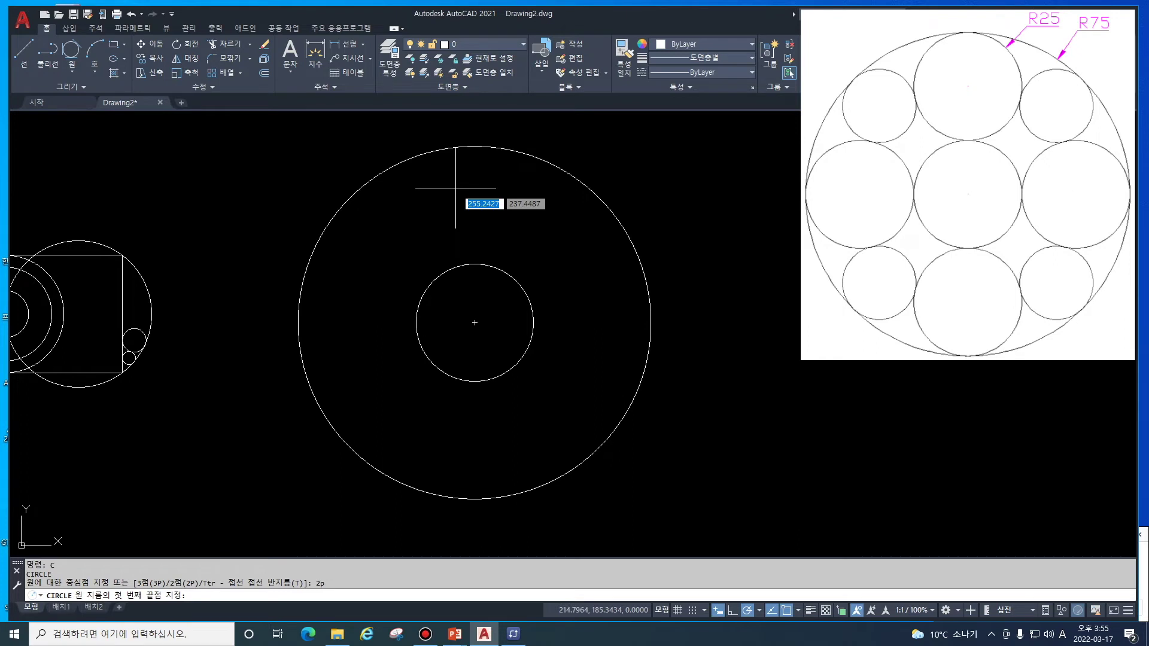
right_click(484, 203, "shift")
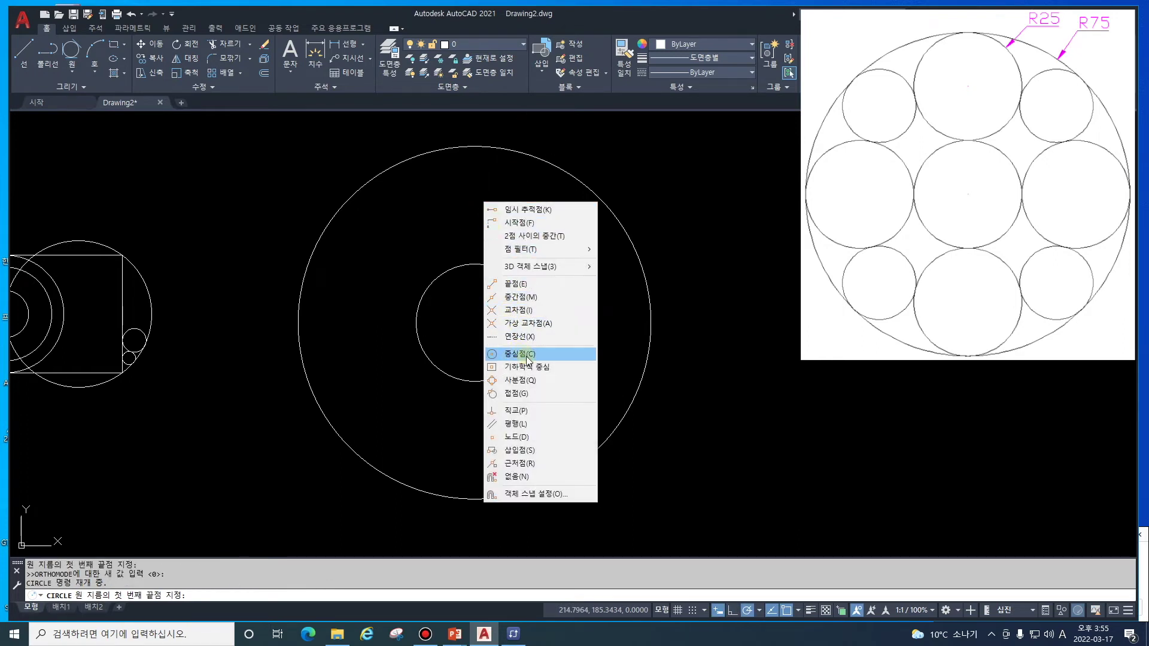
left_click(531, 380)
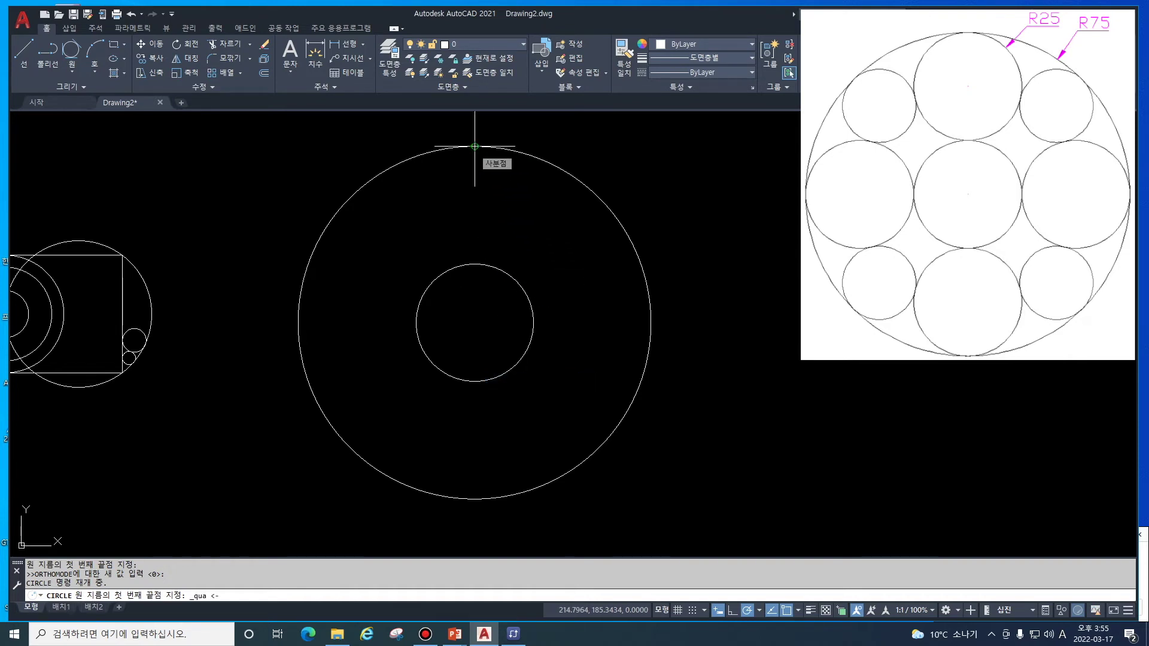
left_click(474, 146)
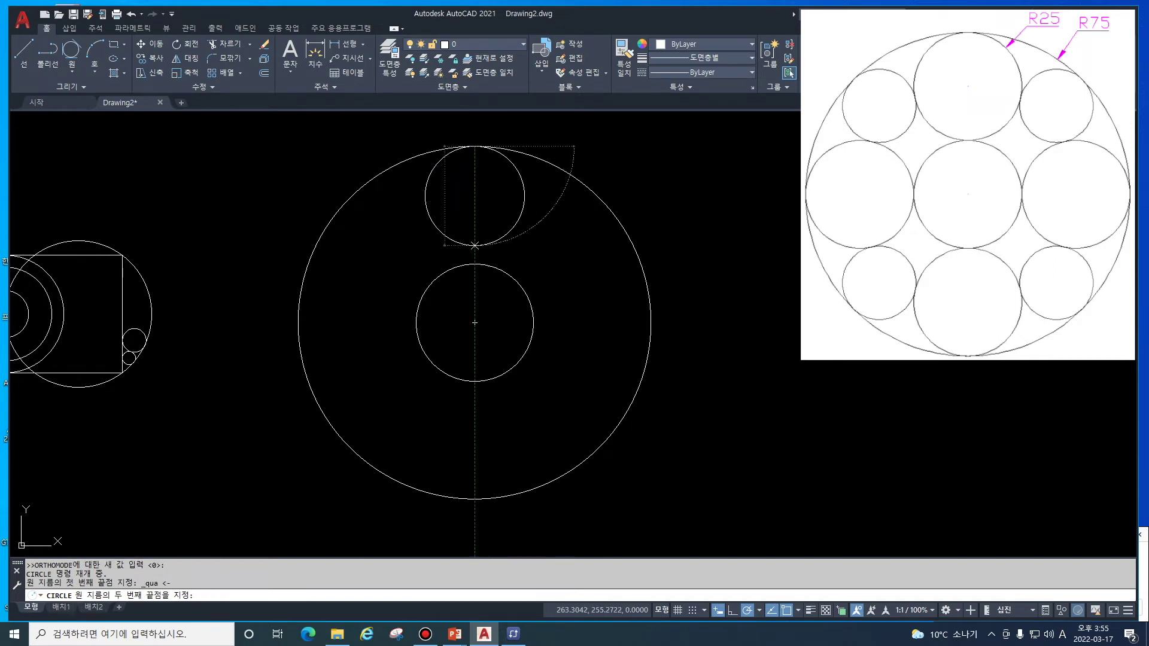
right_click(474, 245, "shift")
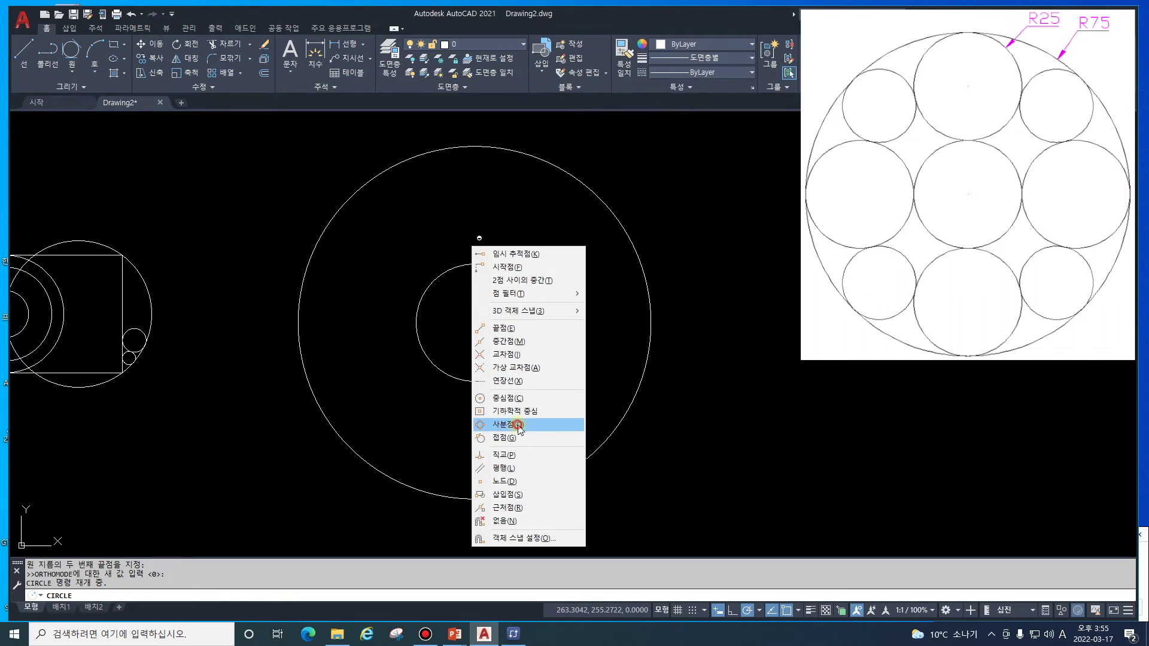
left_click(516, 424)
left_click(475, 264)
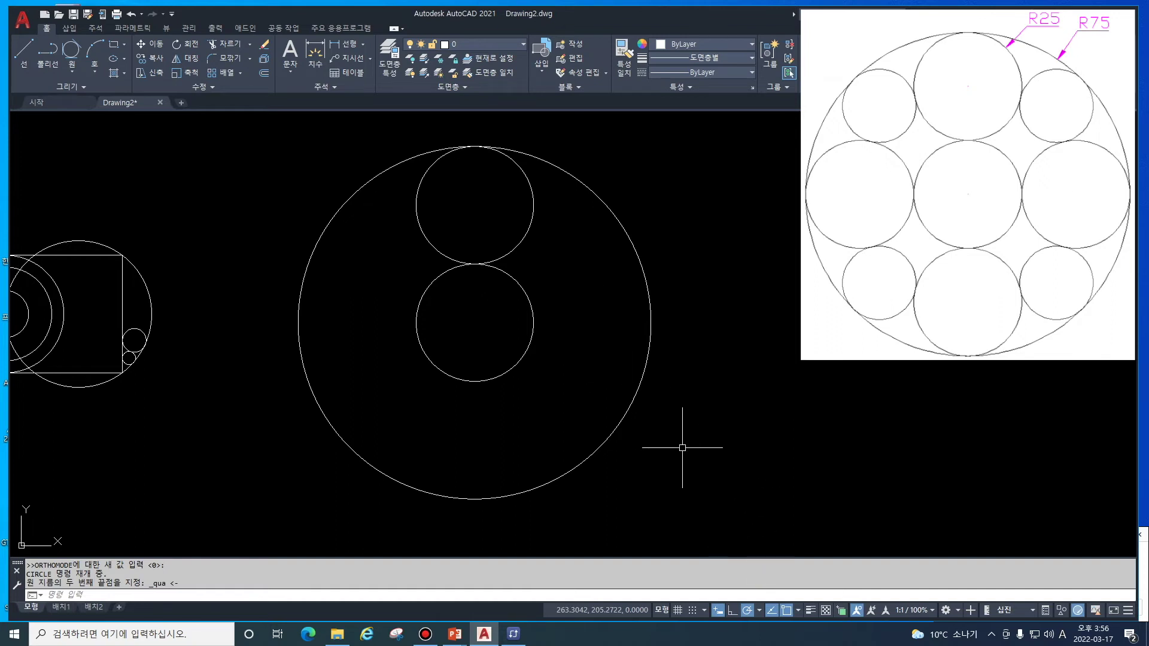
Enable the Quadrant object snap and draw a two-point circle (2P) between the right quadrants of the radius 25 and radius 75 circles
left_click(798, 610)
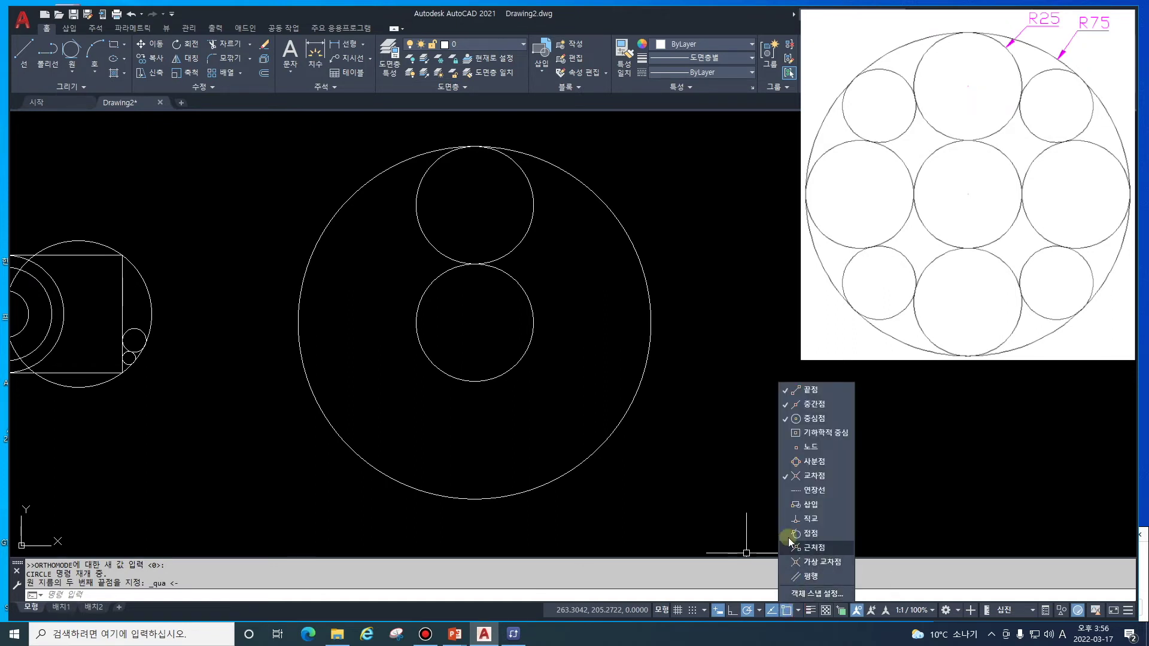
left_click(789, 461)
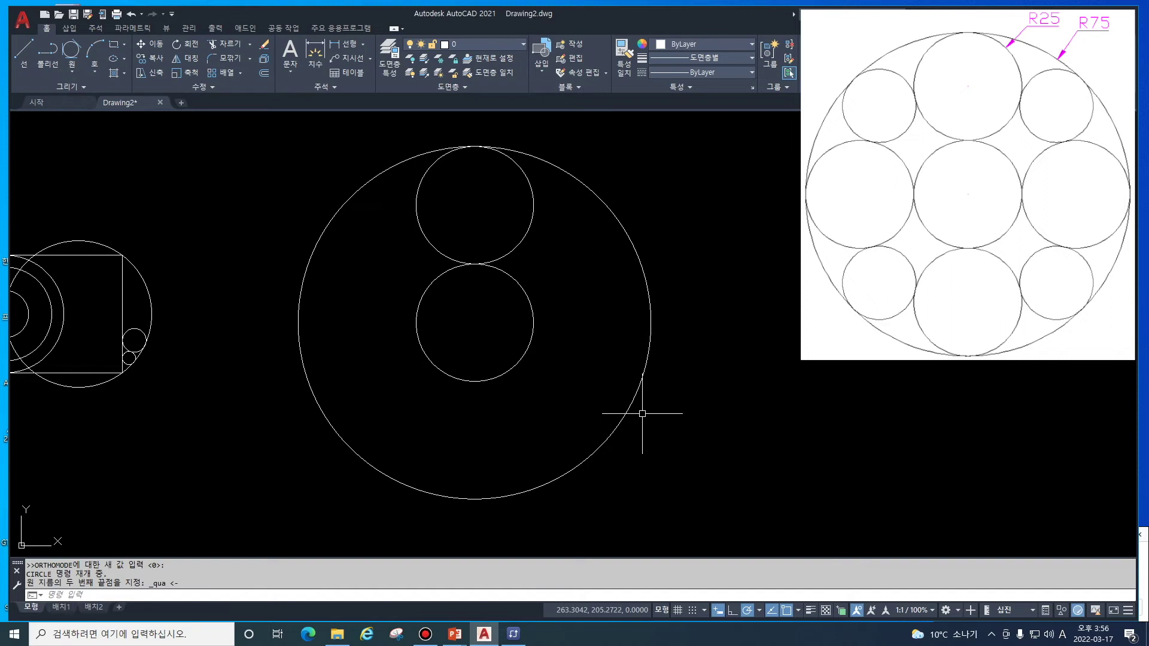
type("c")
key("Return")
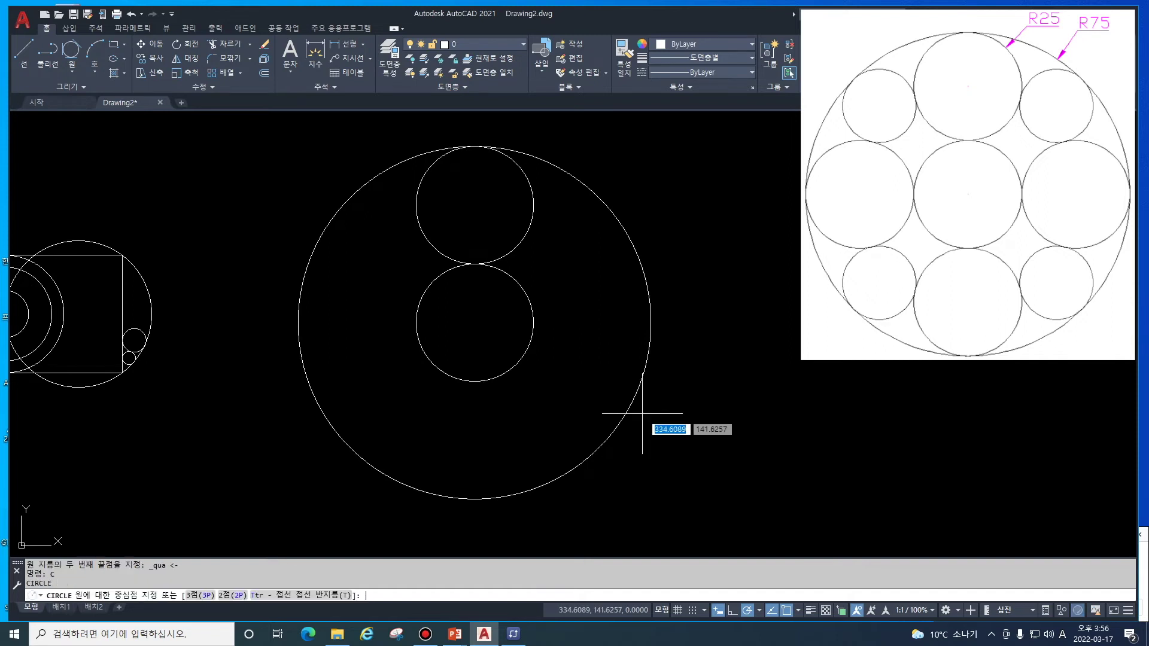
type("2p")
key("Return")
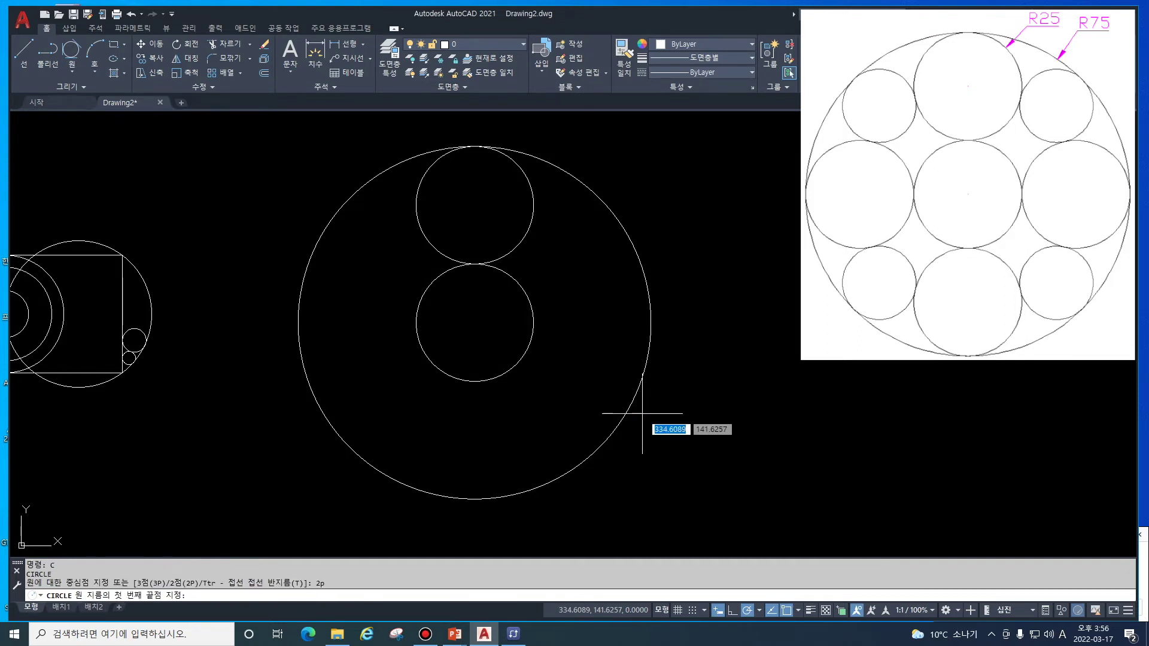
left_click(533, 322)
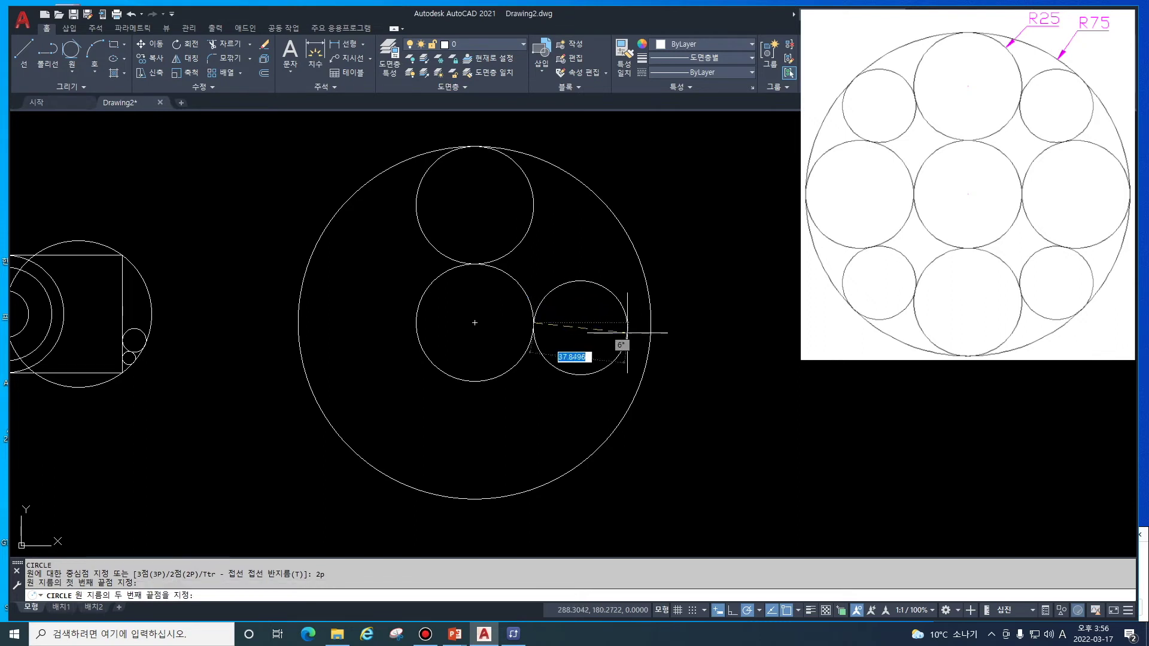
left_click(651, 323)
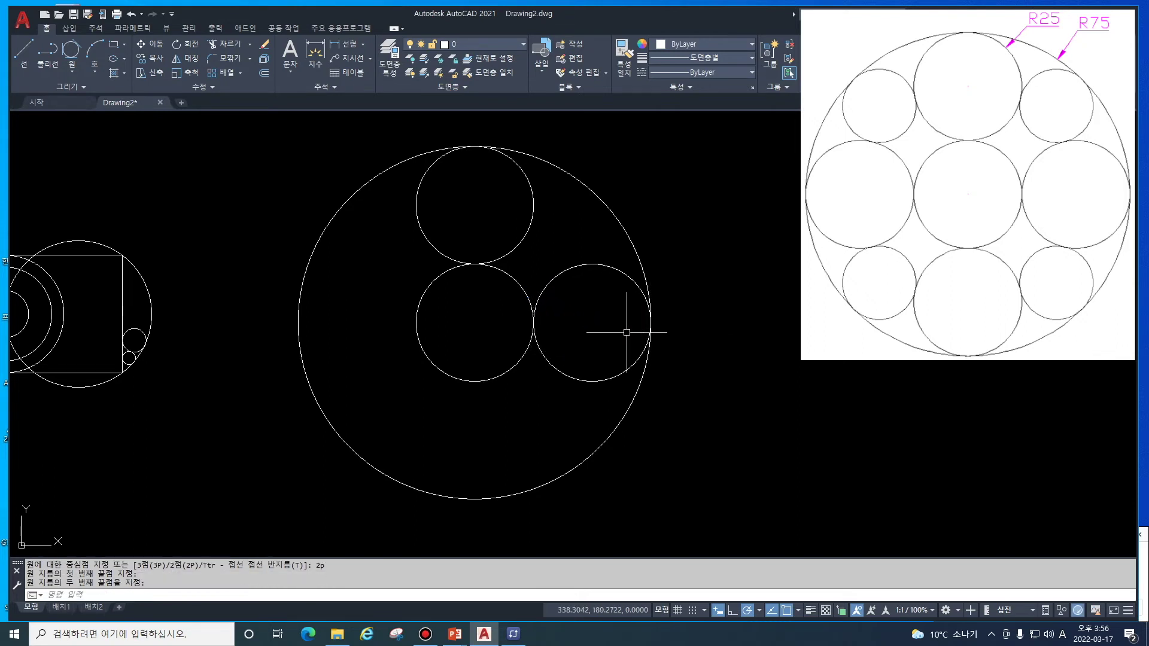
key("Return")
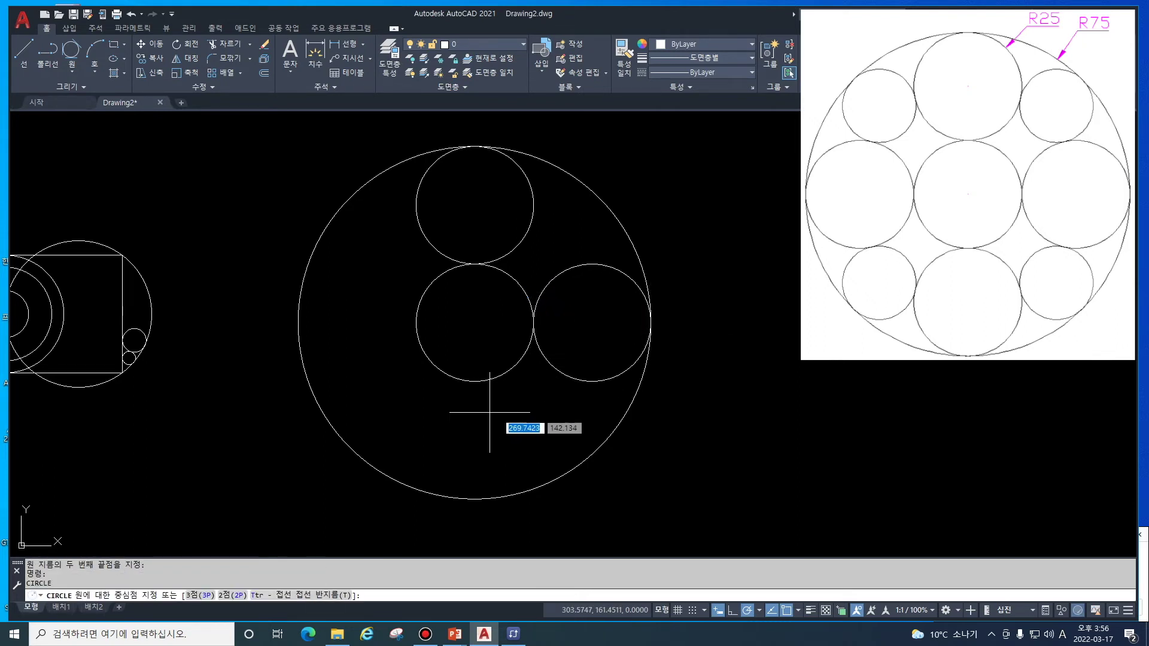
key("Escape")
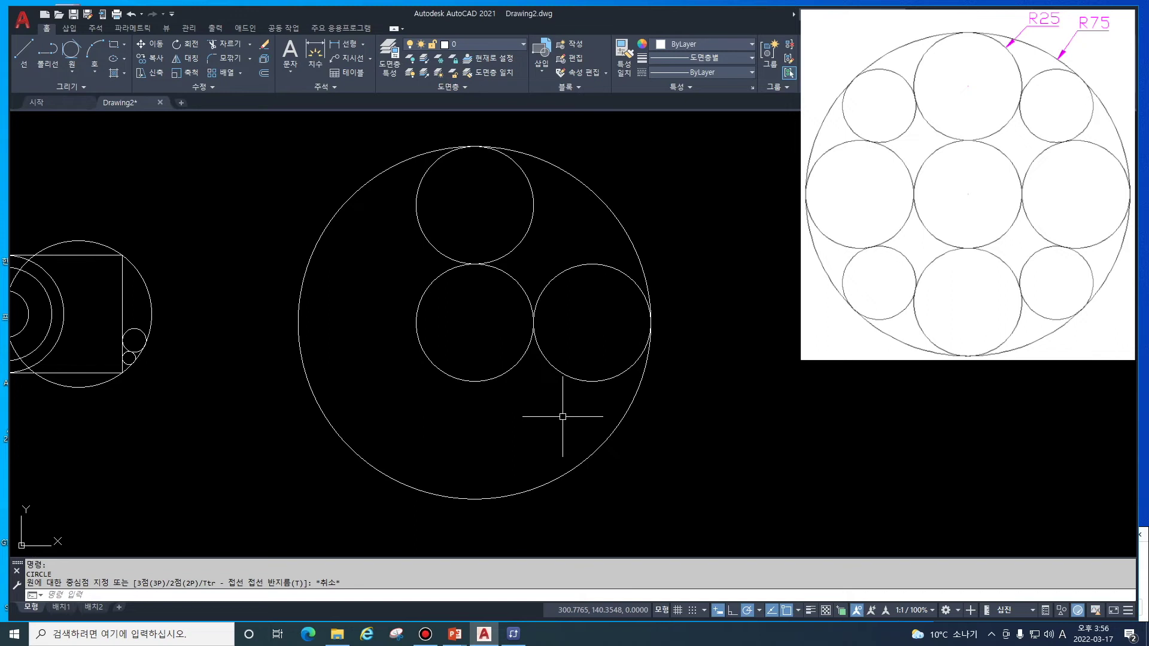
key("Escape")
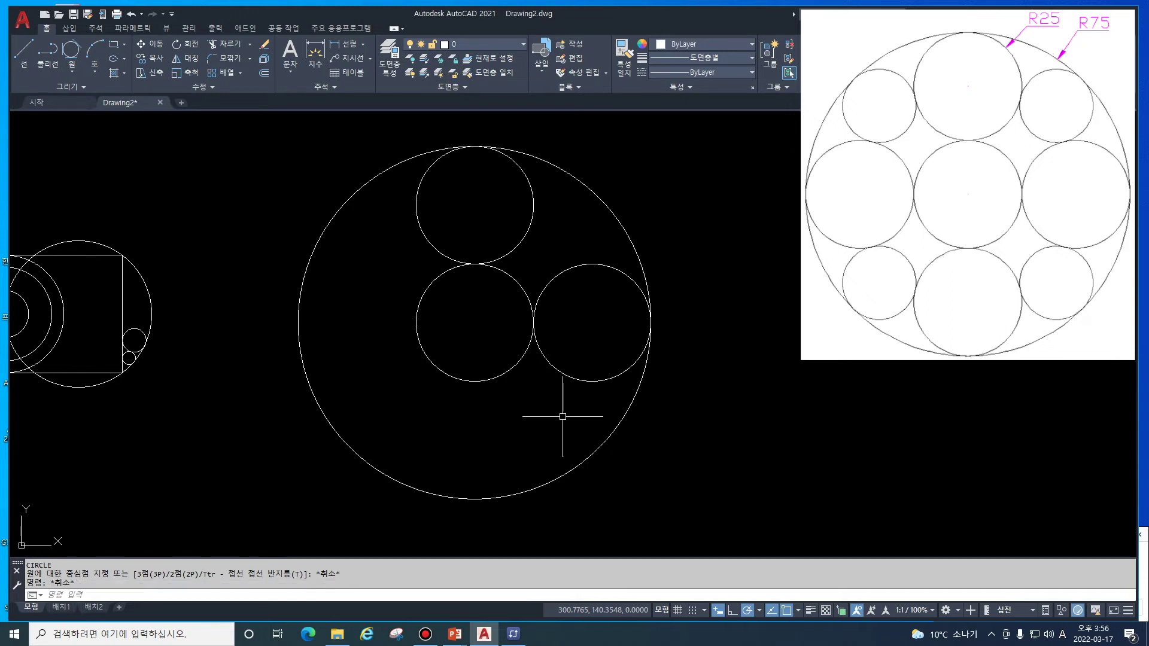
Draw a two-point circle (2P) between the bottom quadrants of the central radius 25 circle and the radius 75 circle
key("Return")
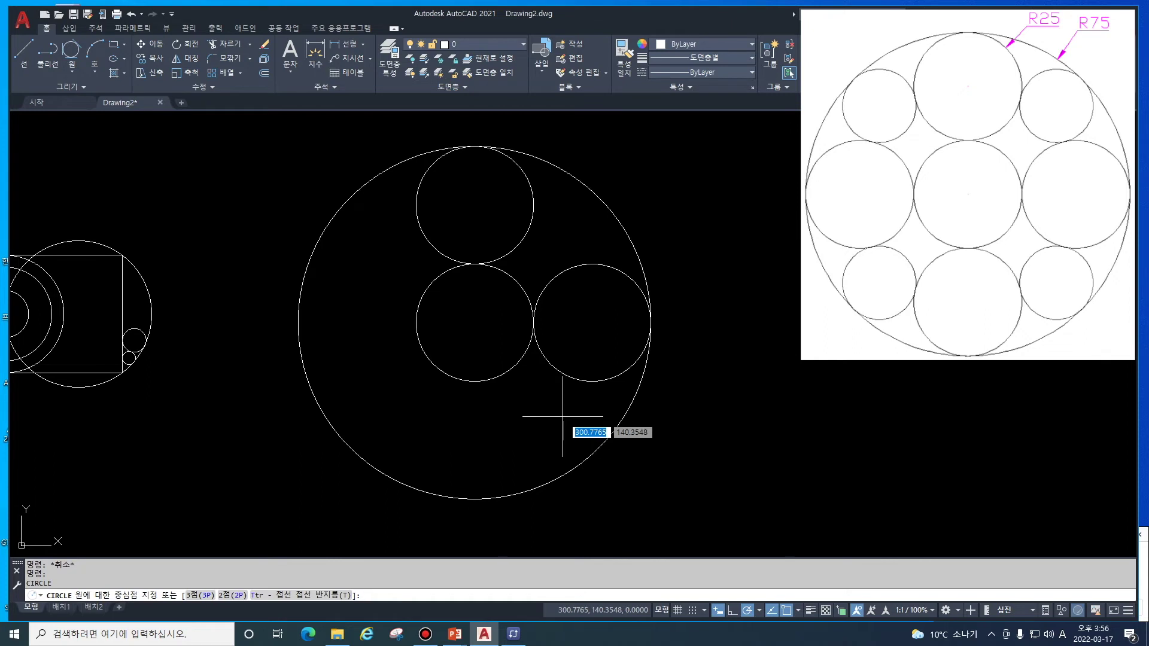
type("2p")
key("Return")
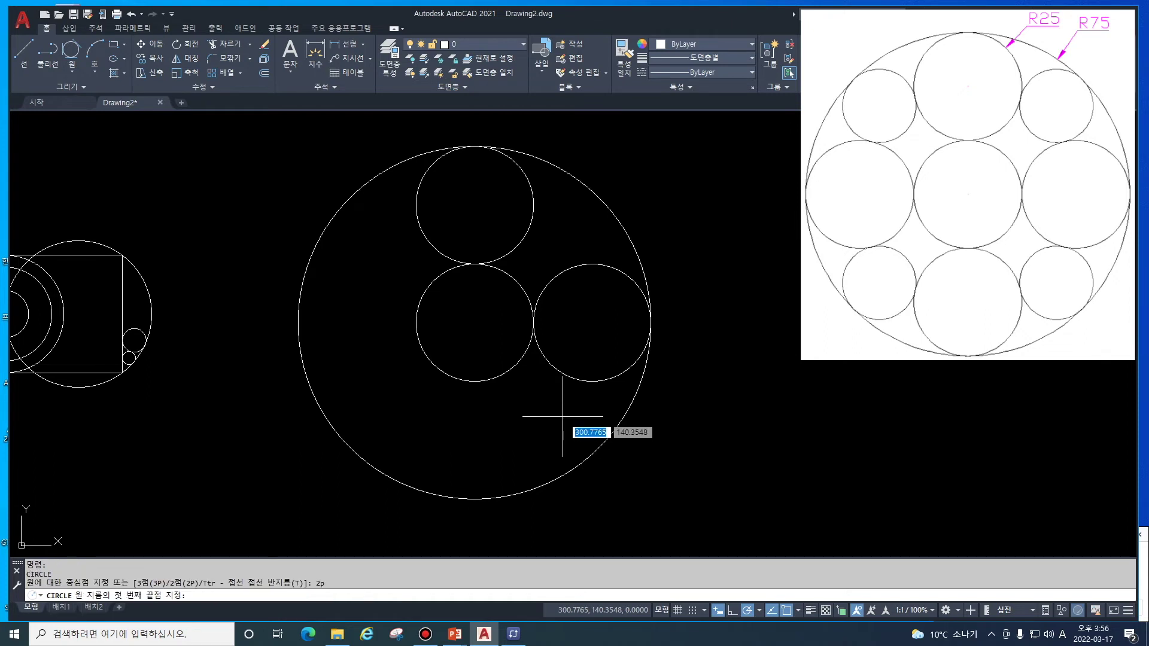
left_click(475, 381)
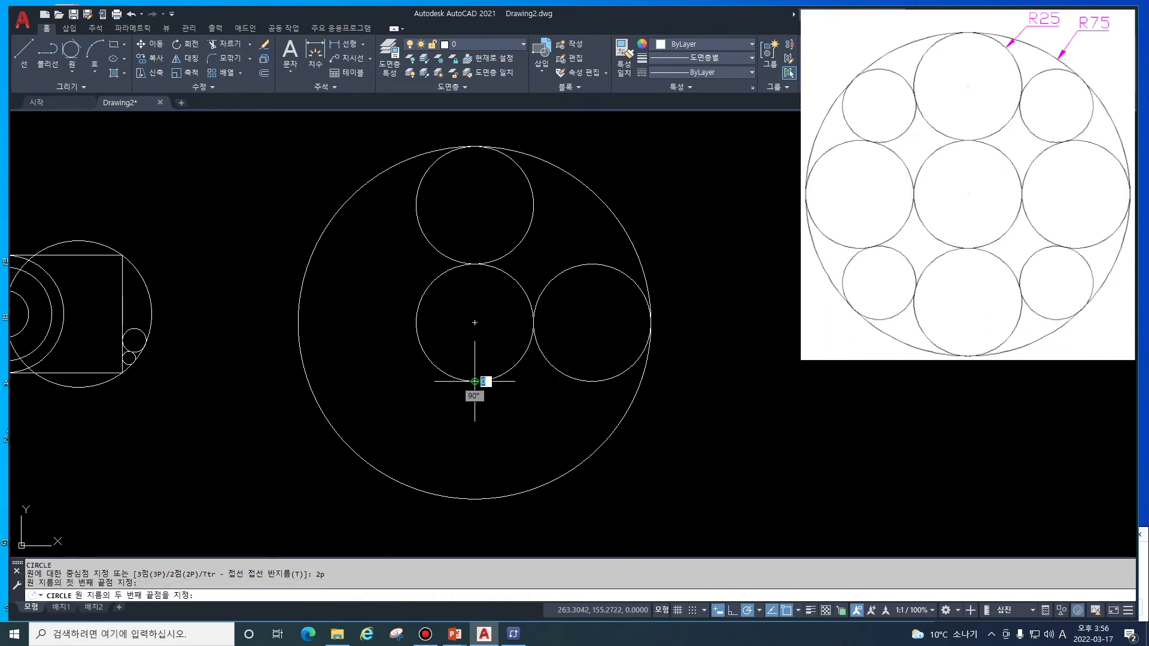
left_click(475, 498)
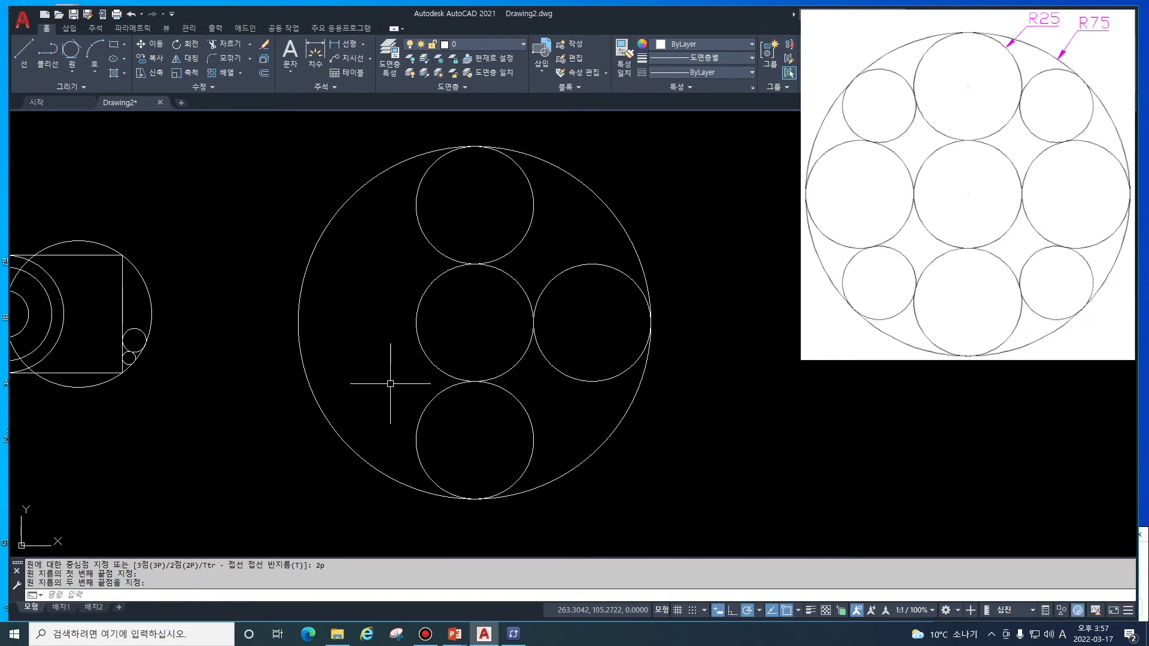
Draw a two-point circle (2P) between the left quadrants of the radius 75 circle and the central radius 25 circle
key("space")
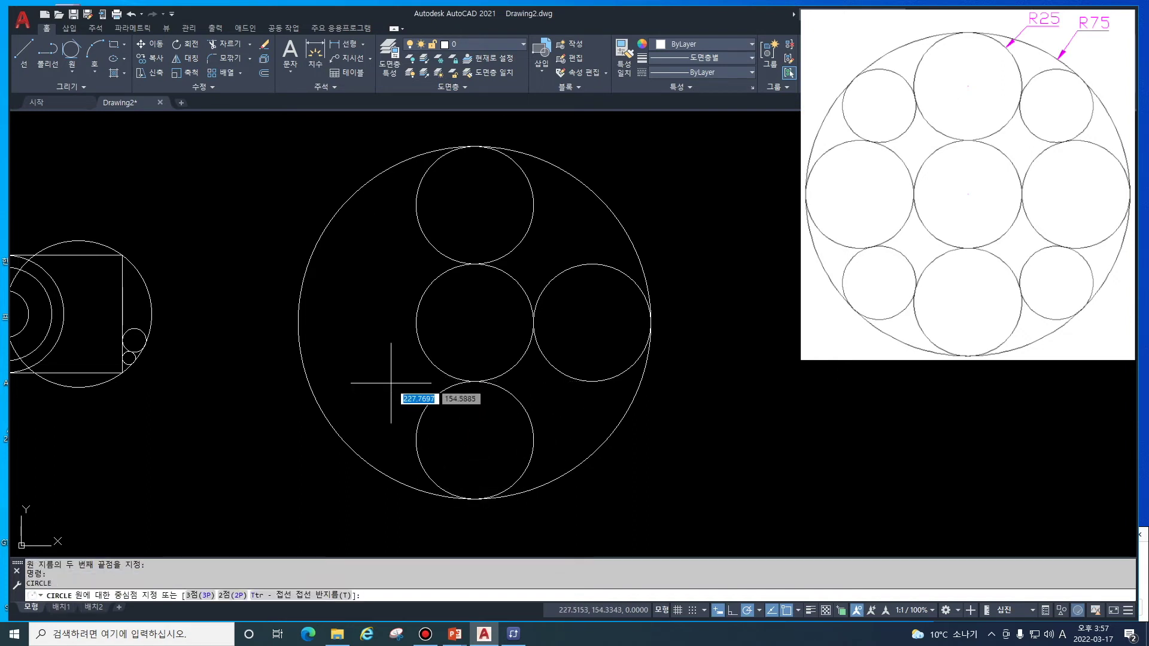
type("2p")
key("Return")
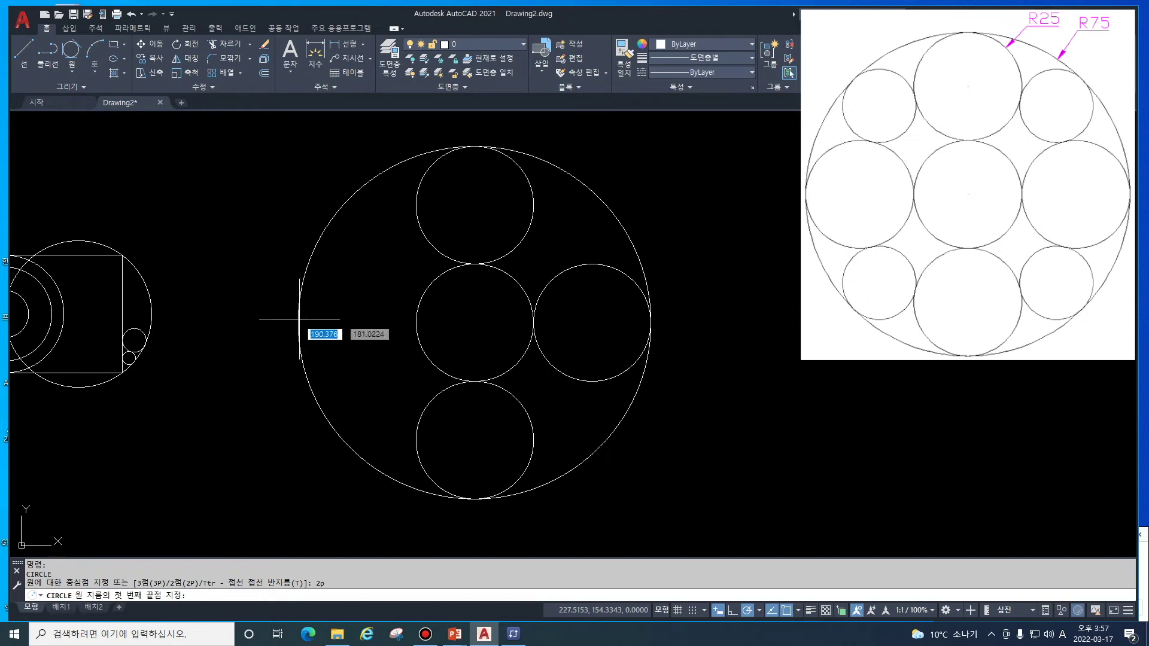
left_click(298, 323)
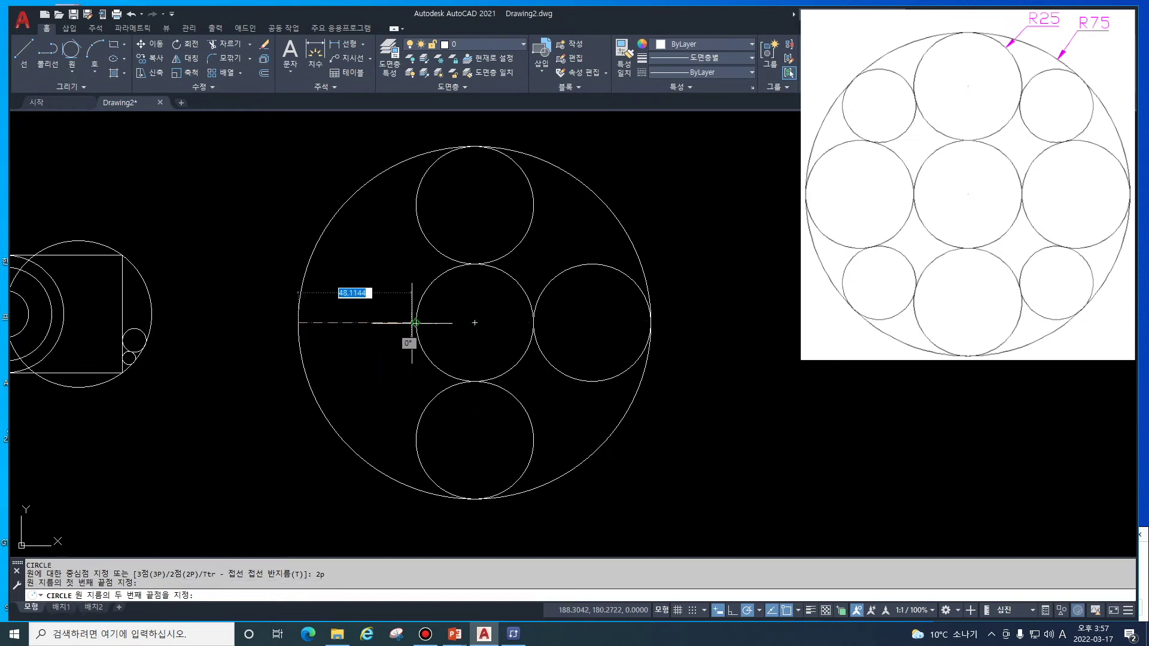
left_click(414, 322)
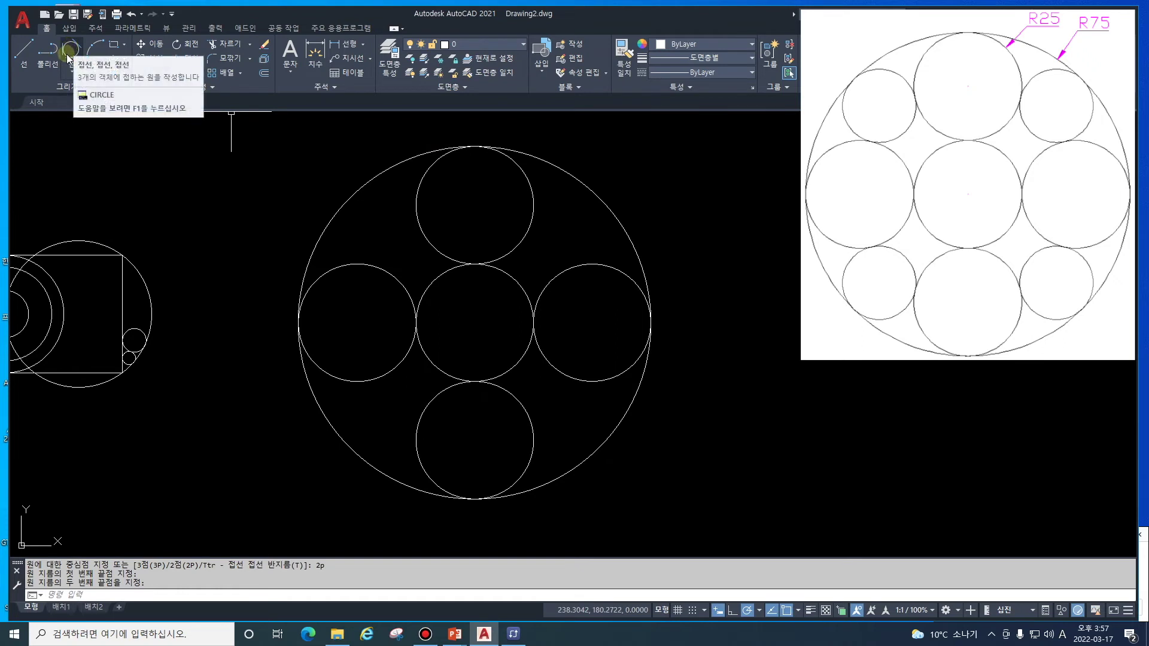
Draw a Tan, Tan, Tan circle in the upper-right gap, touching the outer circle, the top inner circle and the right inner circle
left_click(69, 52)
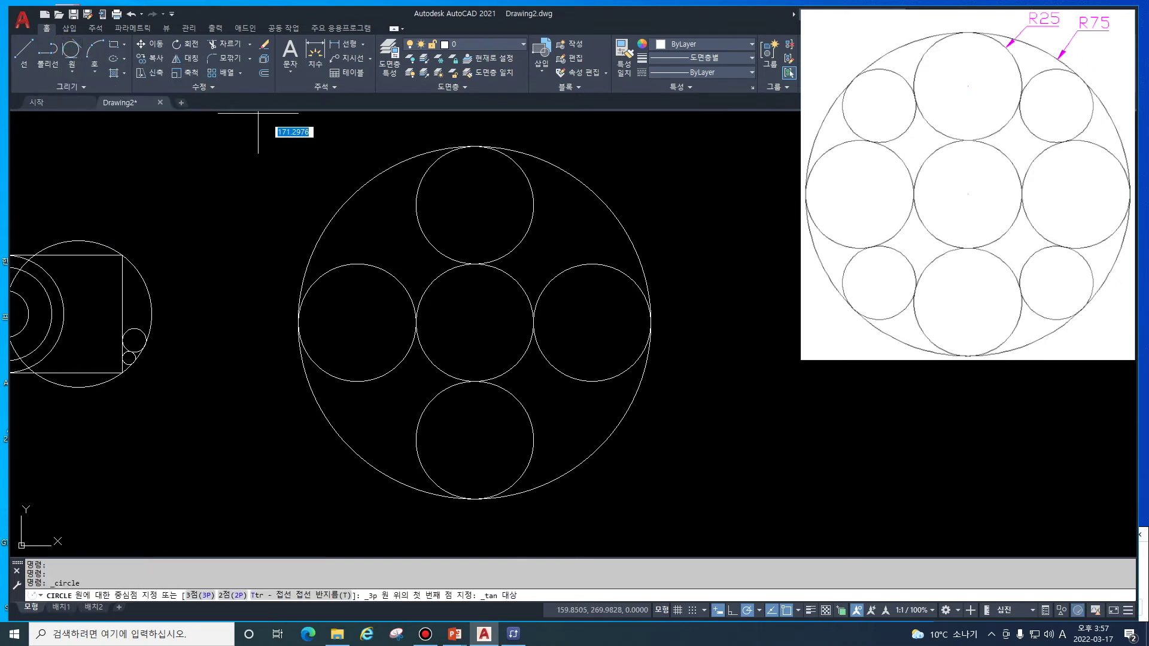
left_click(601, 201)
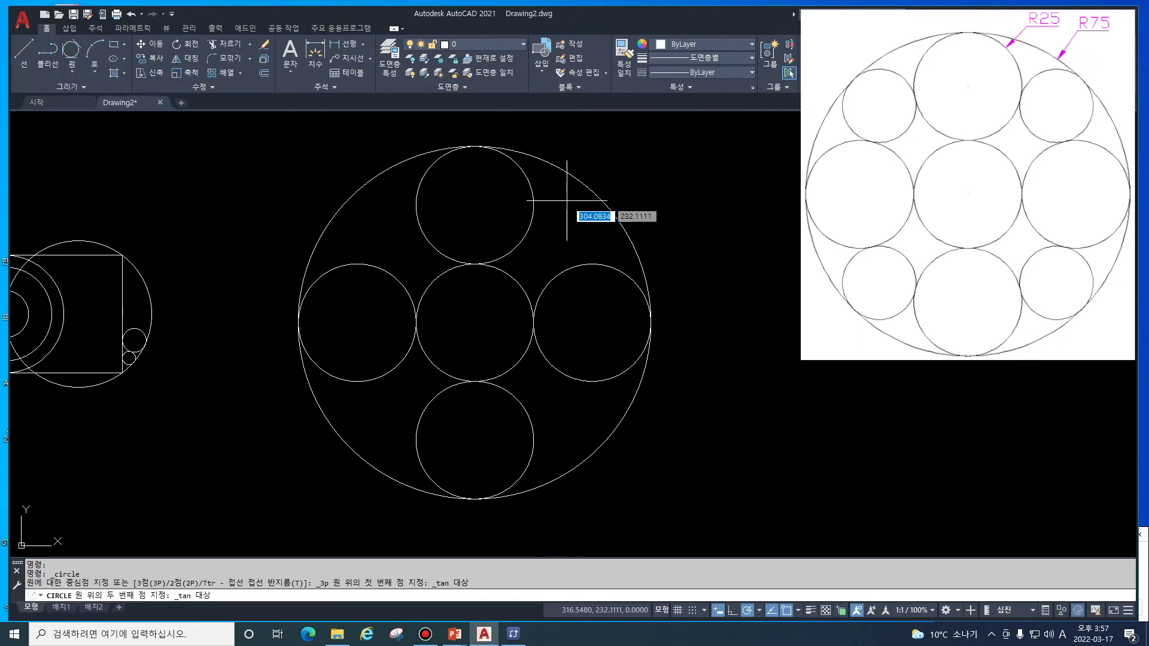
left_click(532, 199)
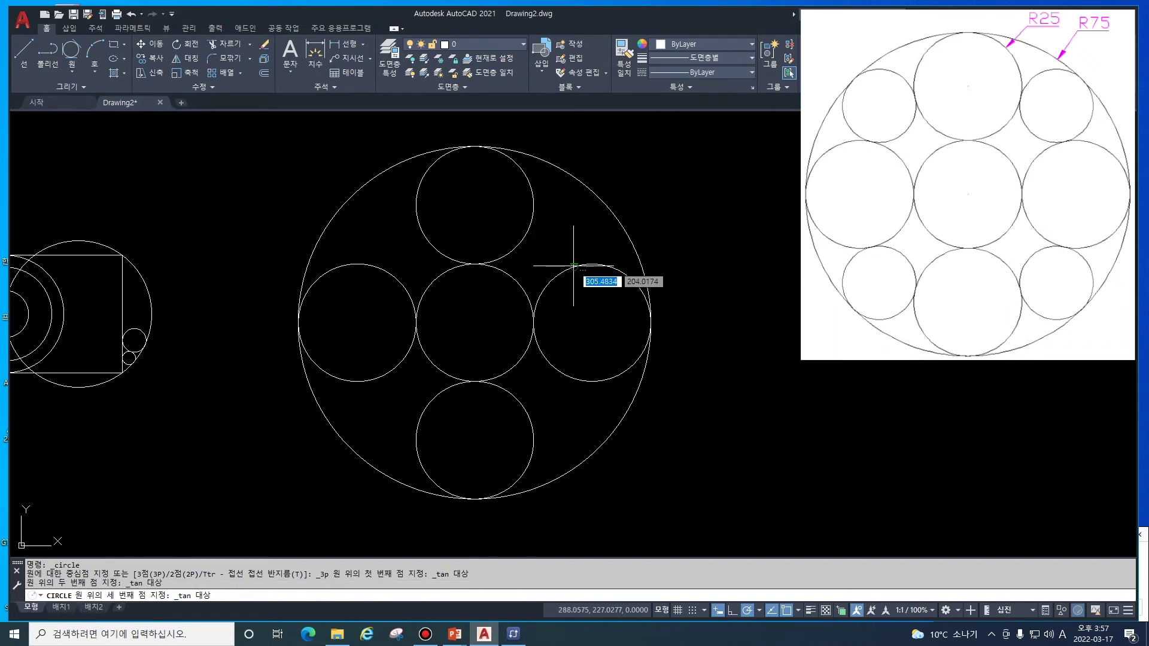
left_click(573, 265)
Draw a Tan, Tan, Tan circle in the lower-right gap, touching the right inner circle, the bottom inner circle and the outer circle
left_click(71, 52)
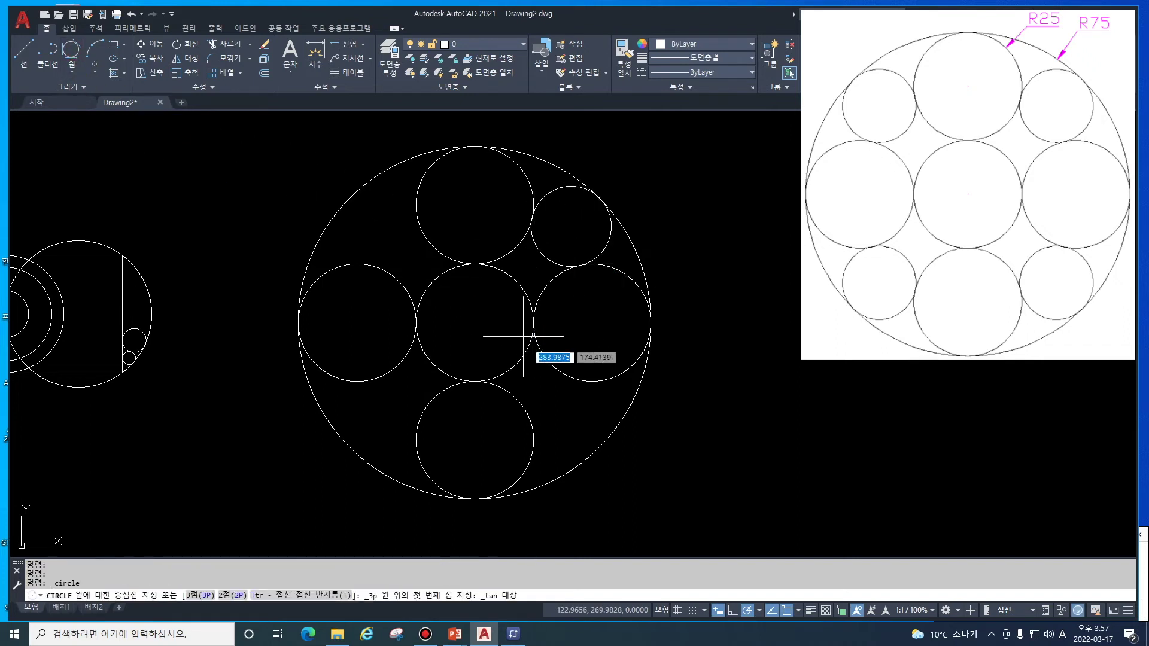
left_click(586, 382)
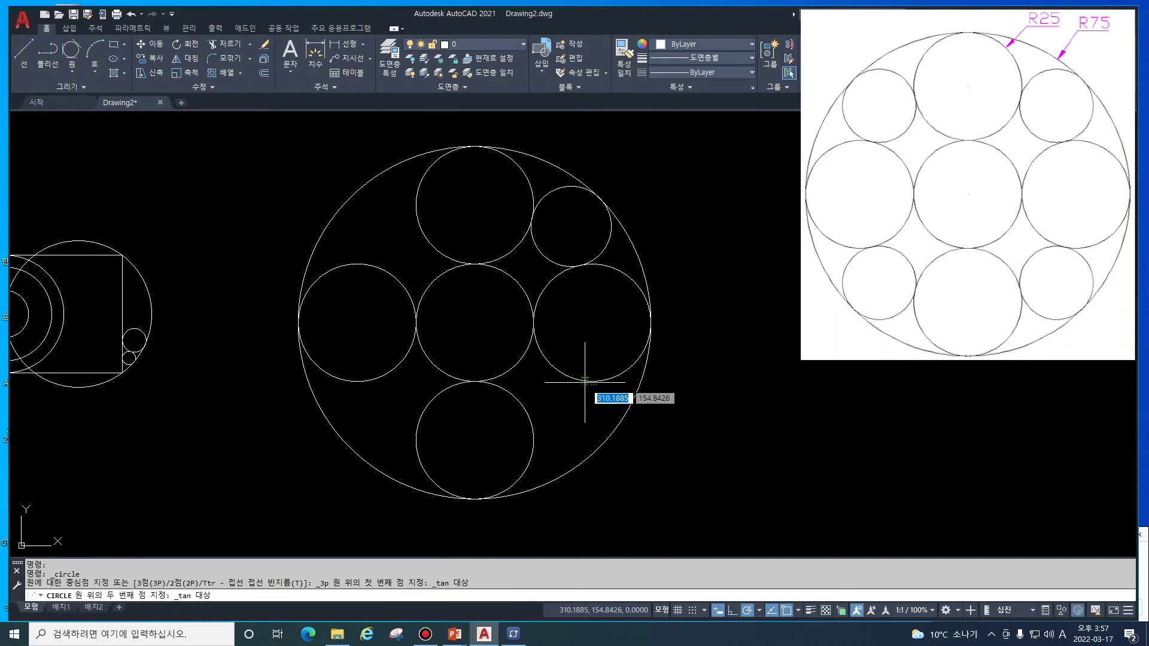
left_click(531, 437)
left_click(598, 447)
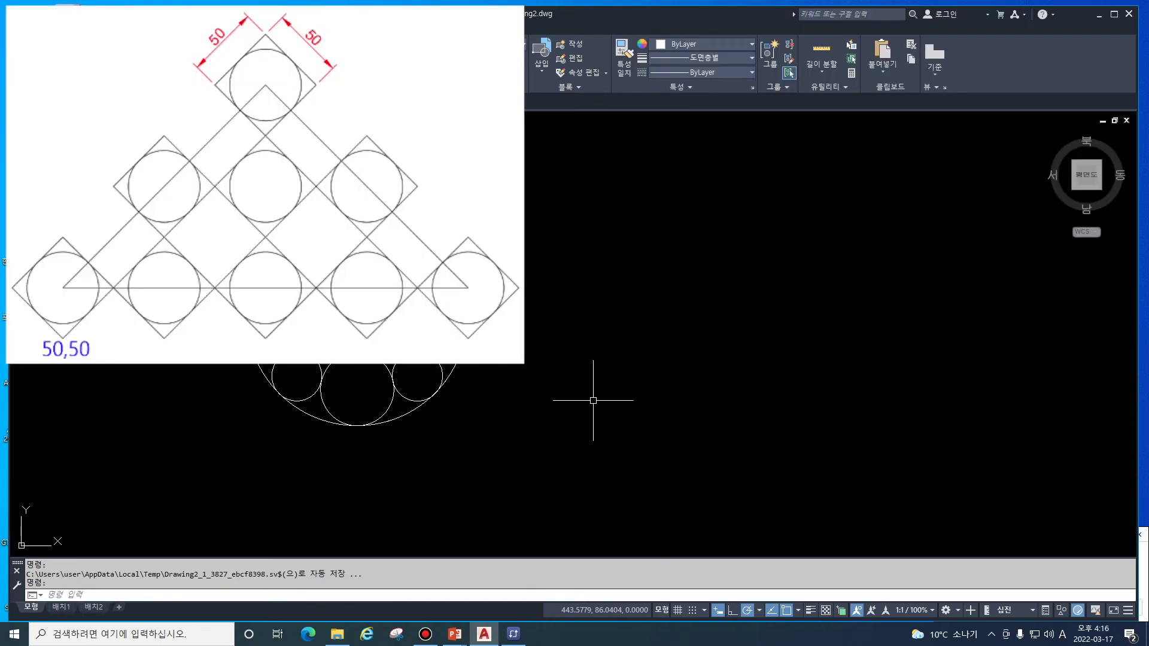
Start a line and set the polar tracking angles to 45, 90, 135, 180 degrees
type("l")
key("Return")
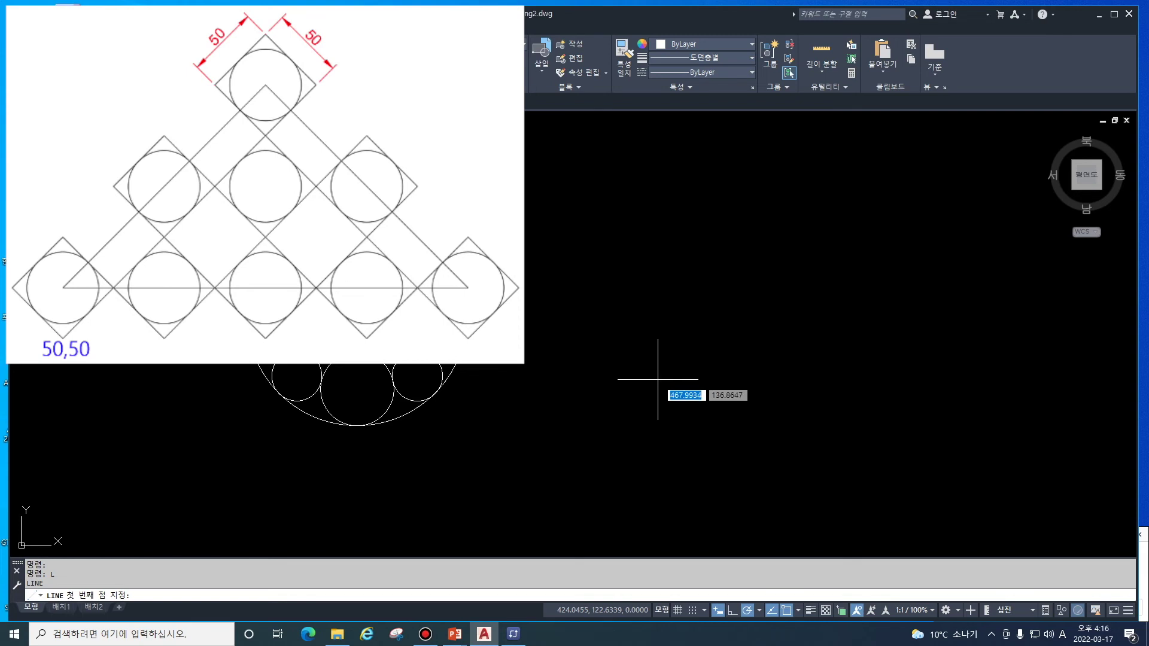
left_click(758, 611)
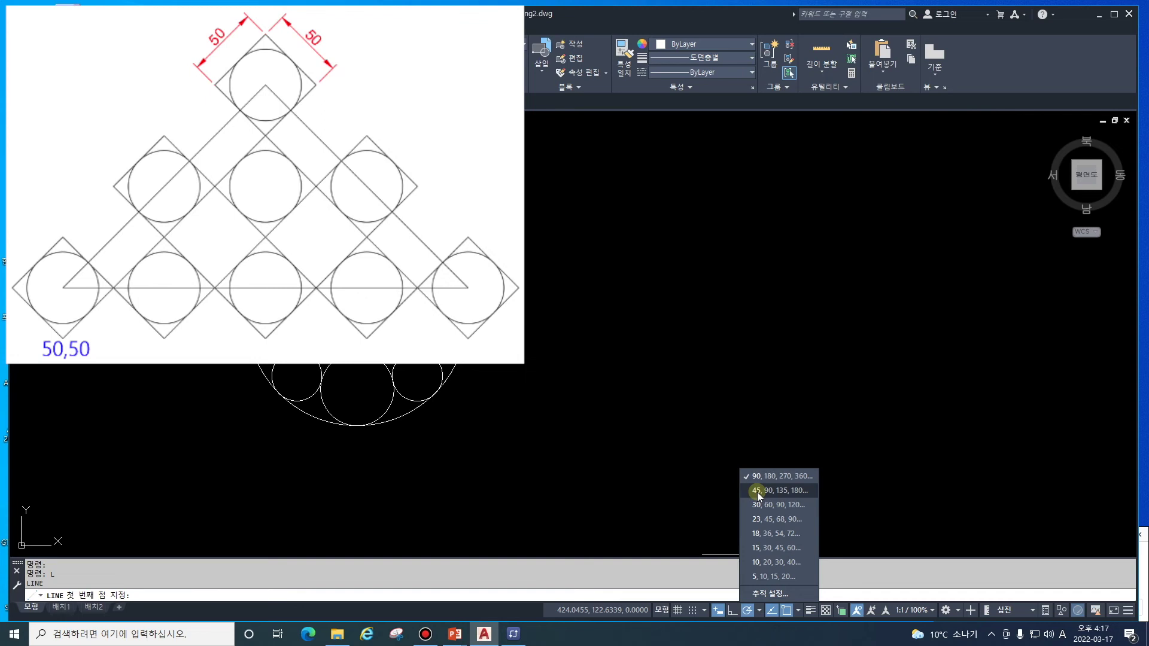
left_click(757, 492)
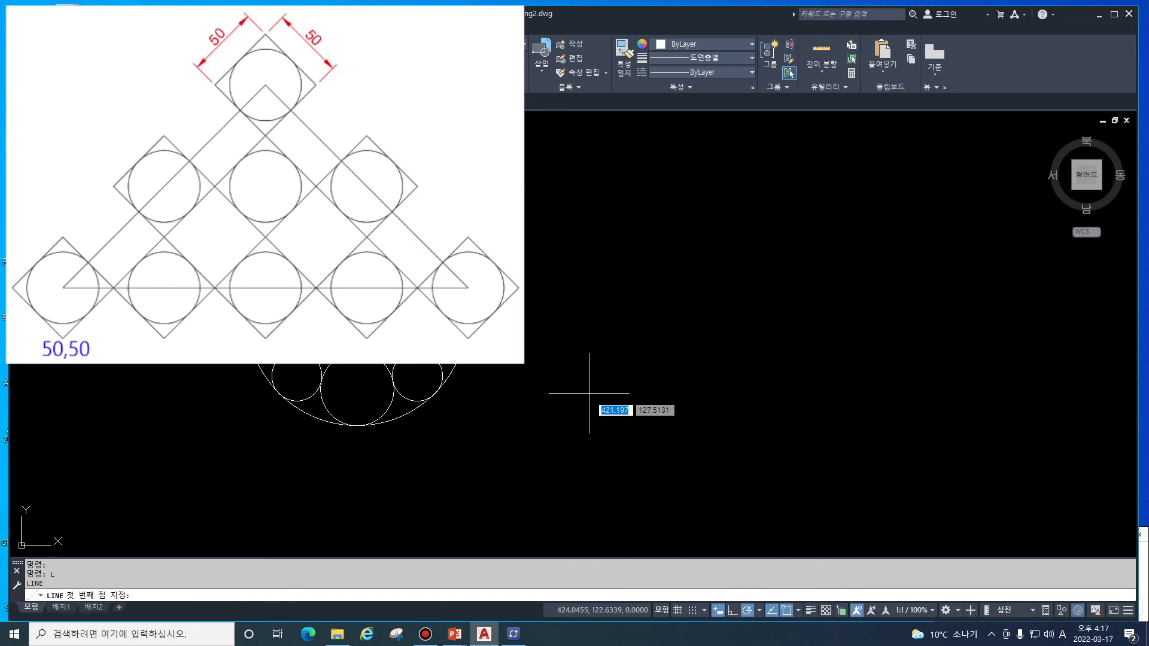
Draw a closed diamond-shaped square with 50-unit sides at 45, 135 and 225 degrees in the empty area right of the circle figure
left_click(643, 398)
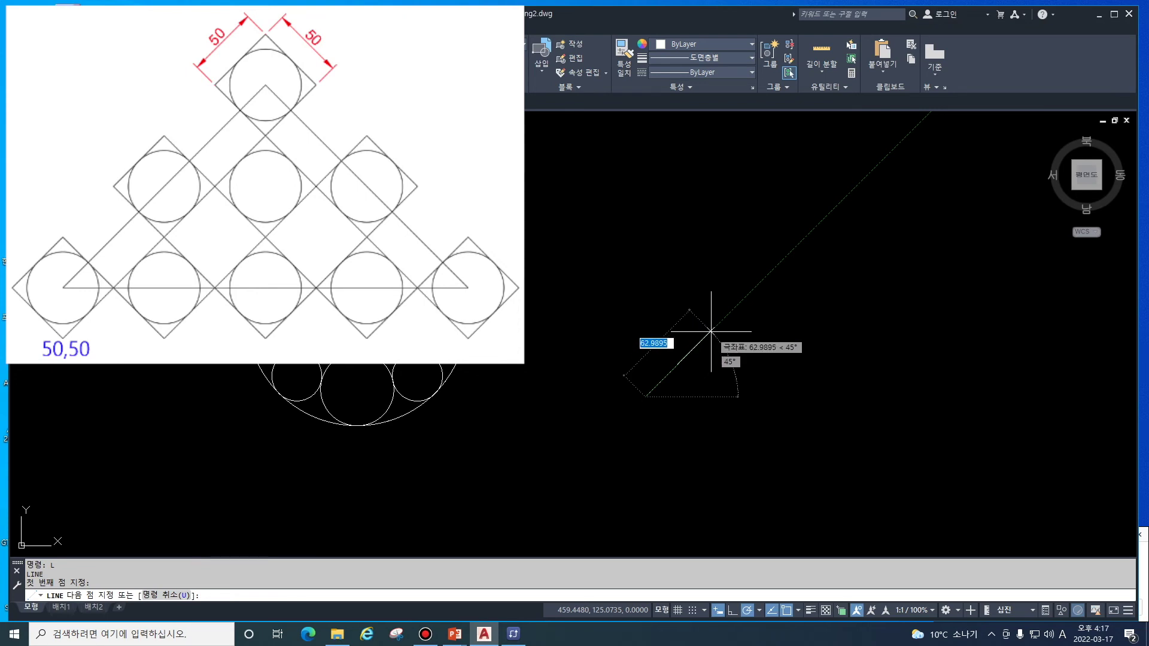
type("50")
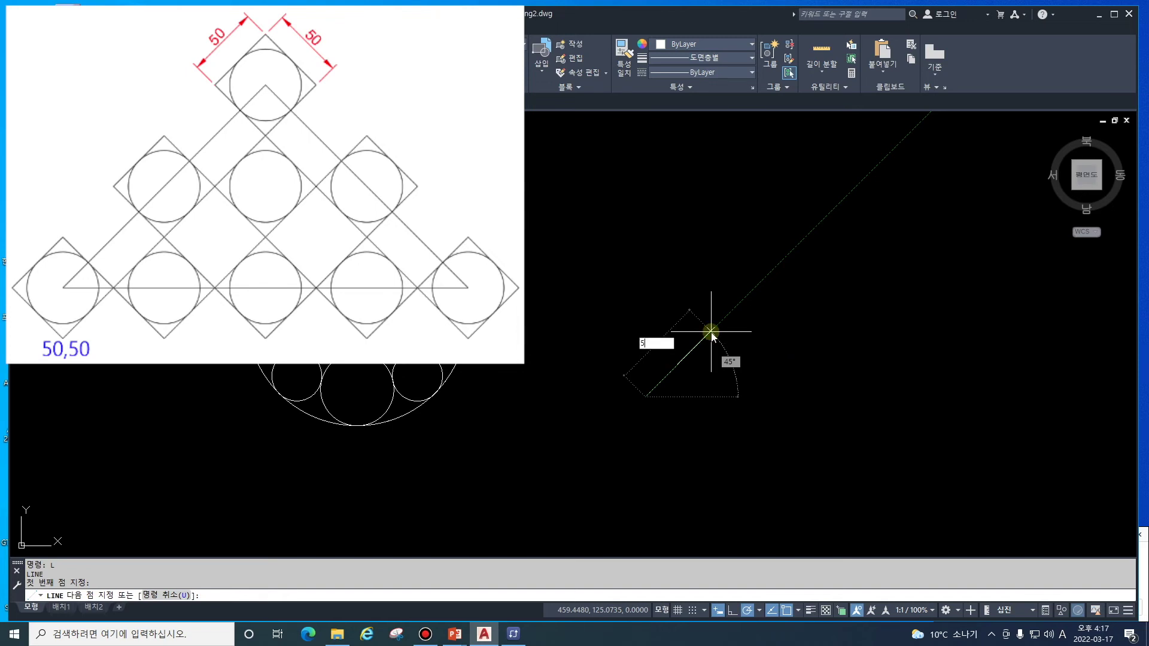
key("Return")
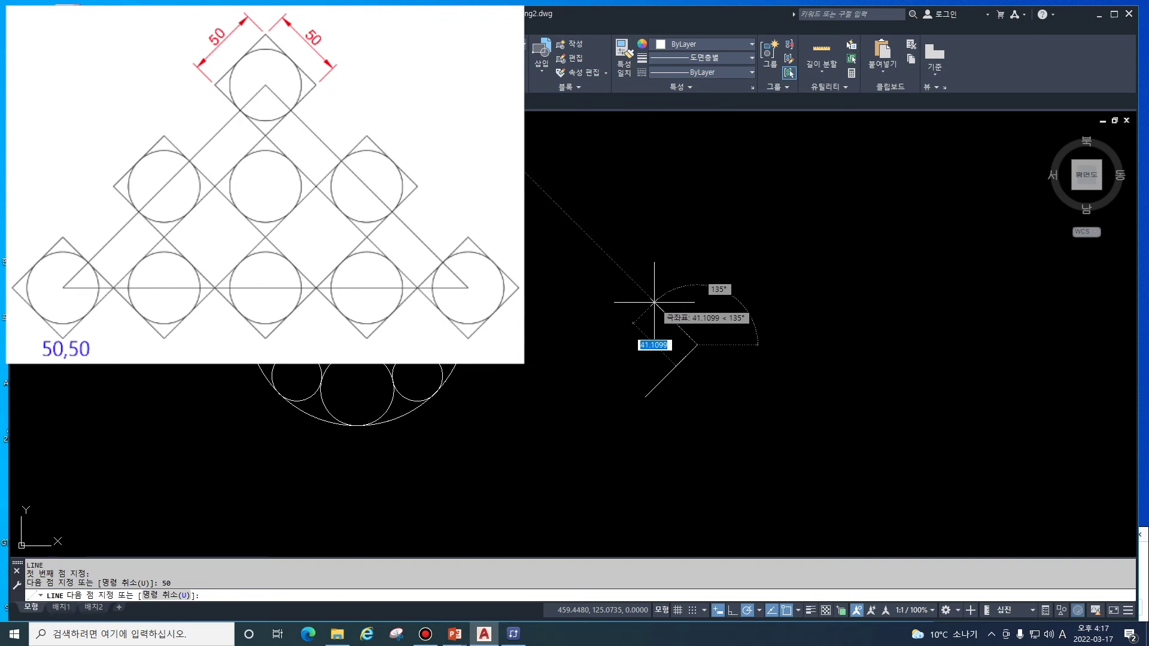
type("50")
key("Return")
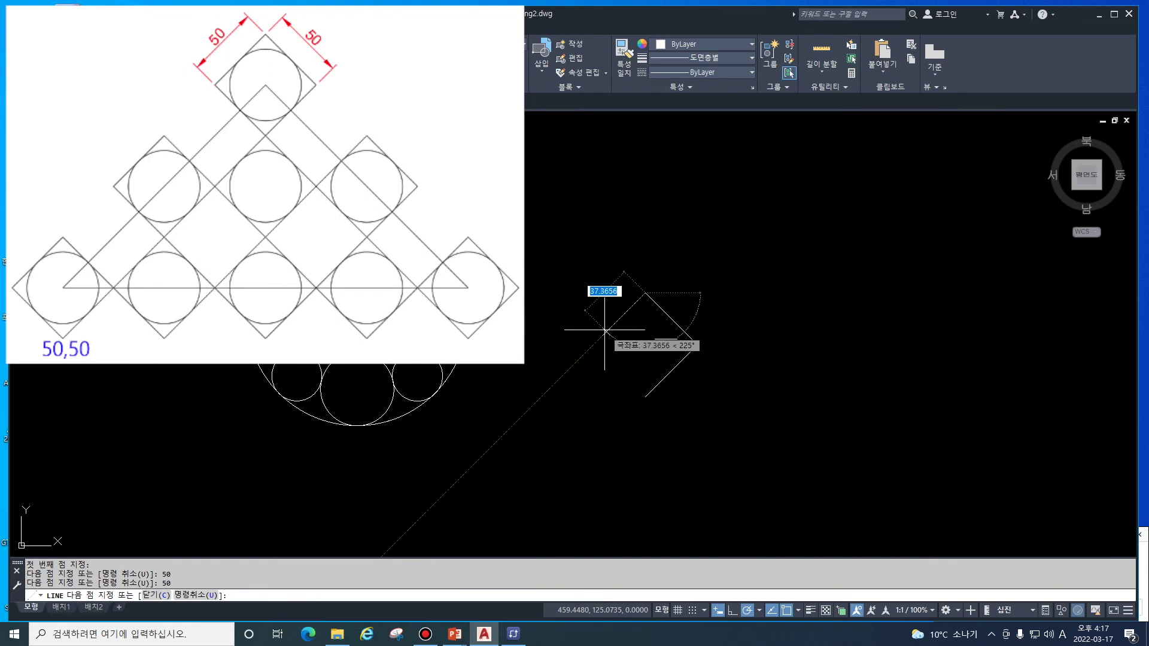
type("50")
key("Return")
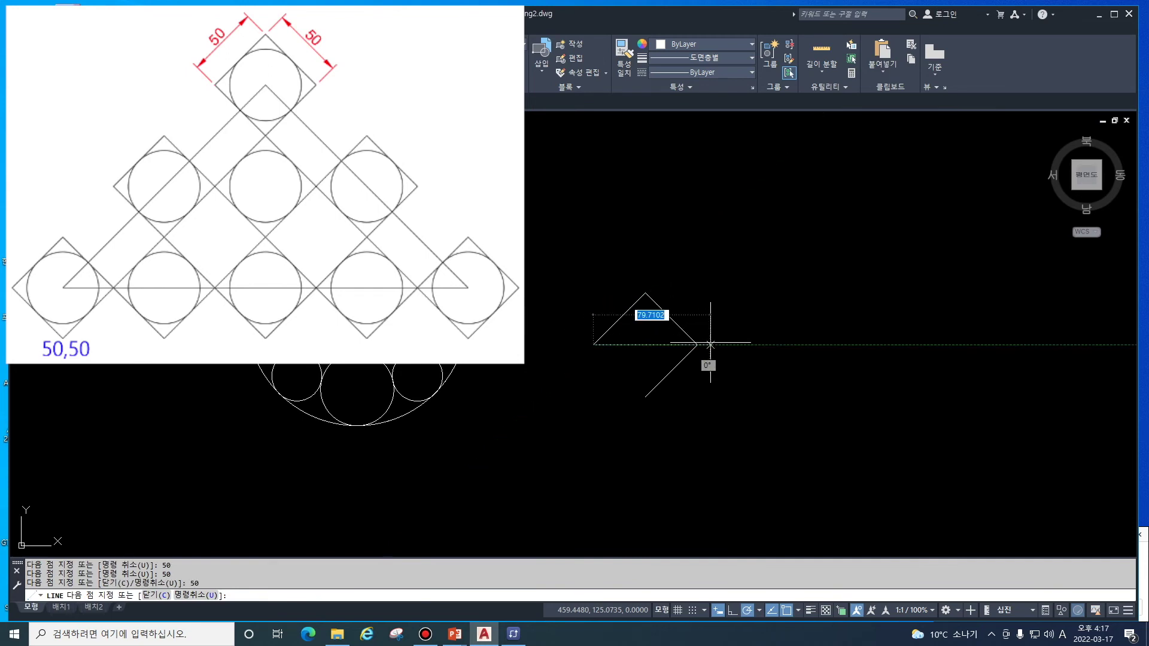
left_click(645, 397)
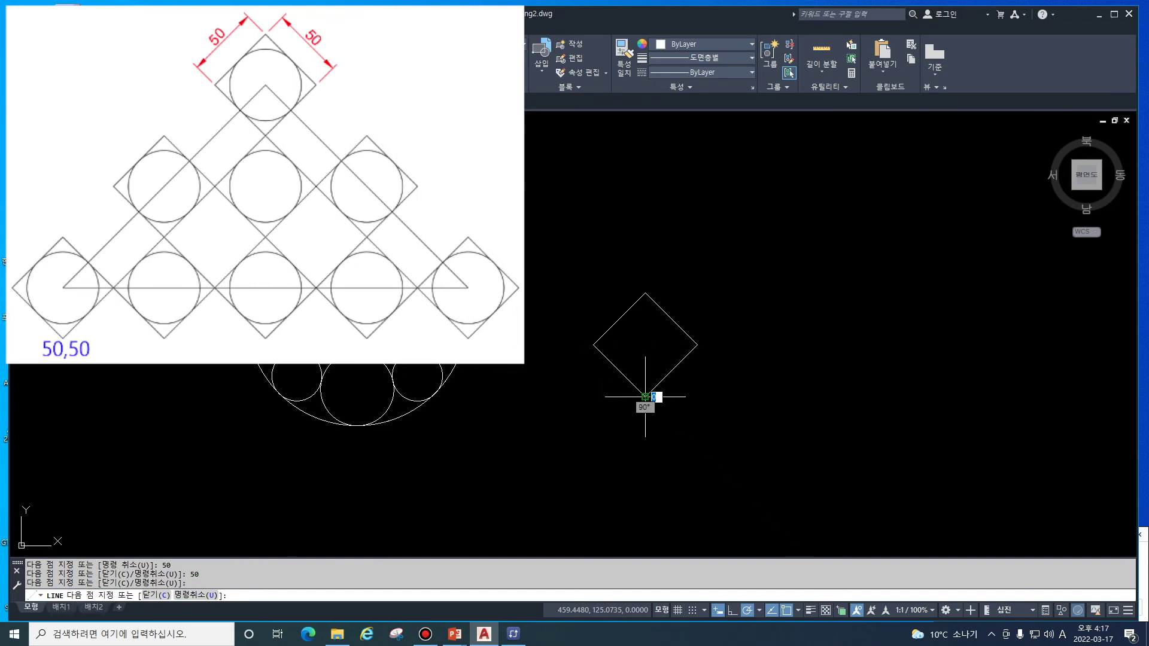
key("Return")
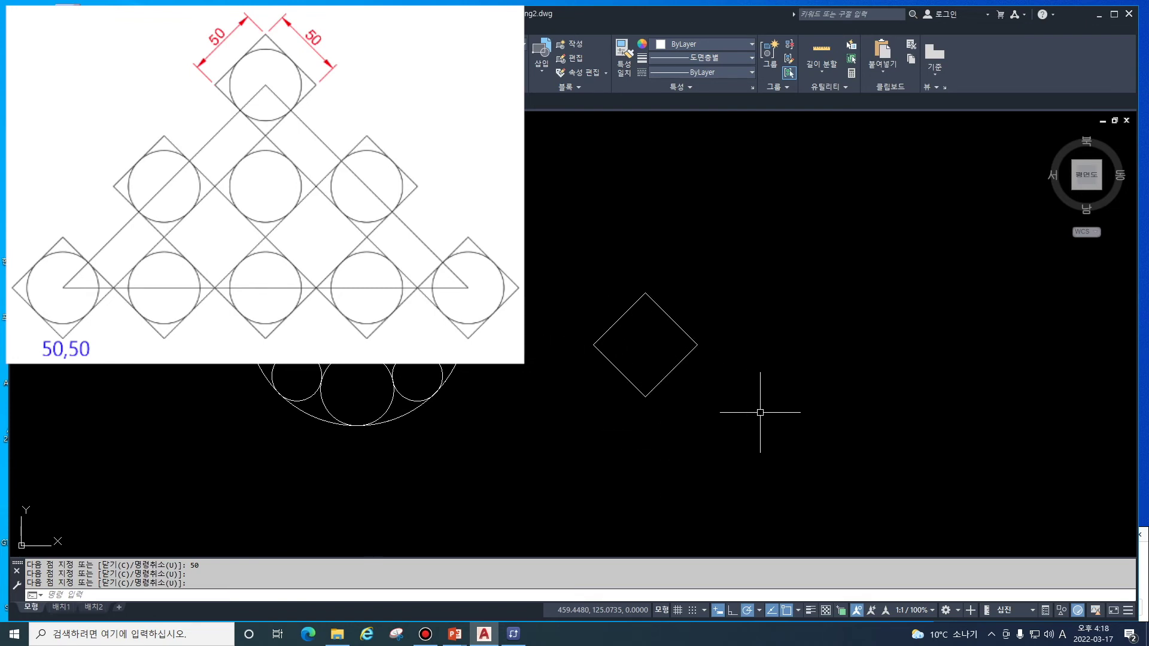
Draw a two-point circle inscribed in the diamond, using the midpoints of its upper-left and lower-right sides as diameter ends
type("c")
key("Return")
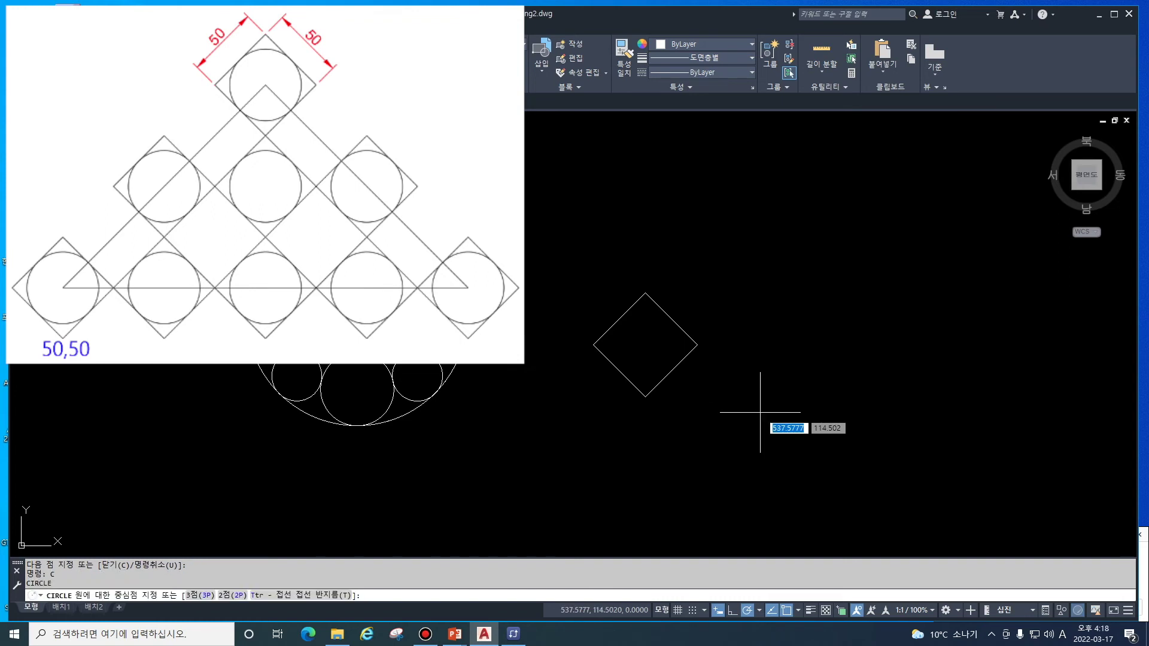
type("2p")
key("Return")
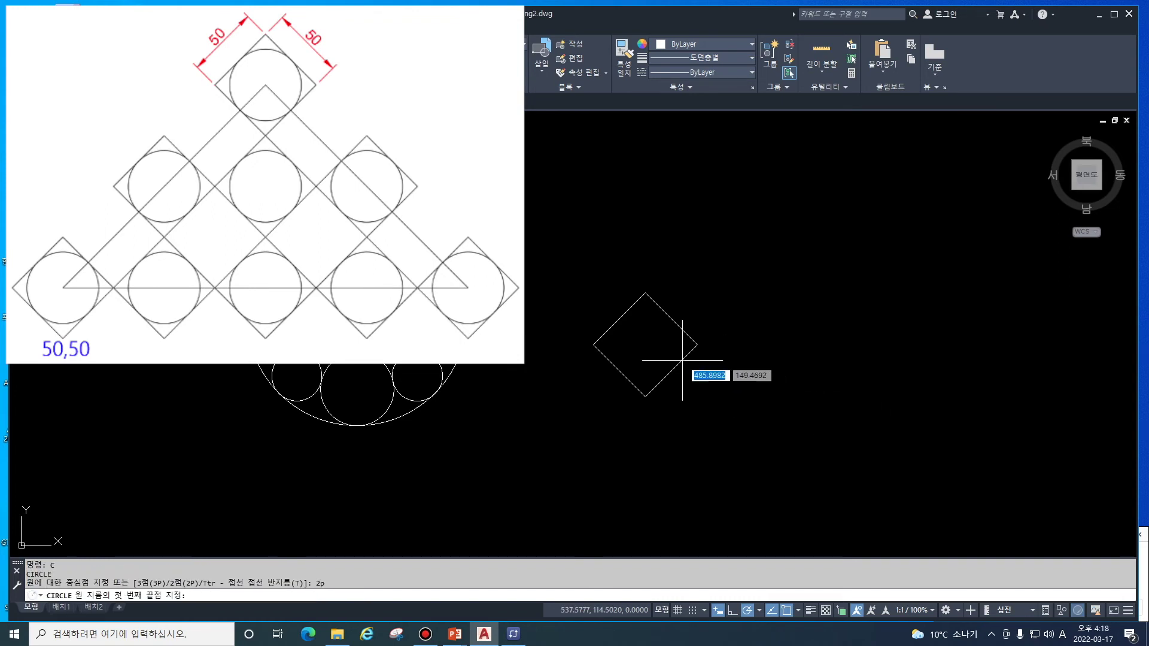
left_click(620, 319)
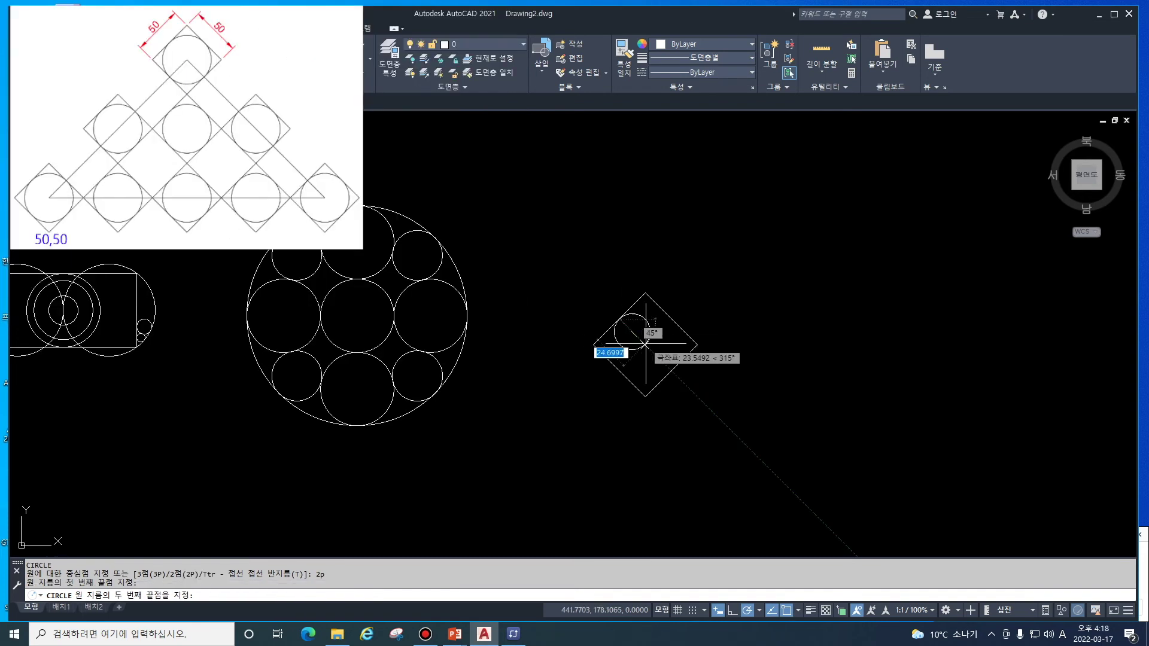
left_click(667, 368)
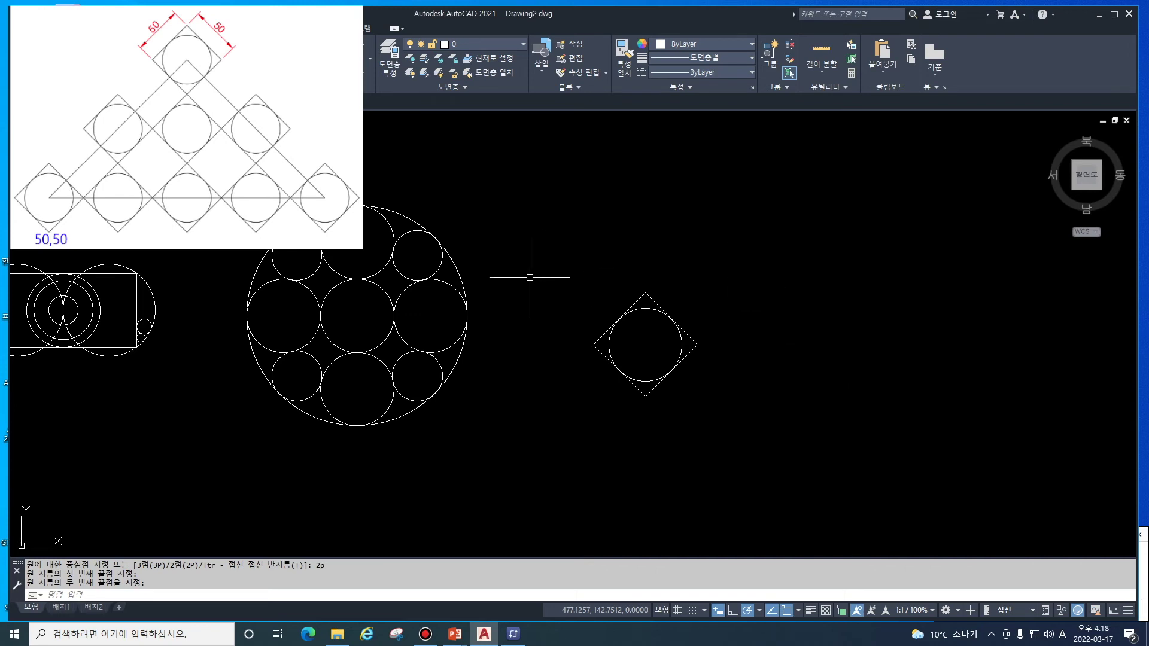
Copy the diamond with its circle four times to the right, corner to corner, to form a row of five
scroll(795, 353, "down", 2)
middle_click_drag(830, 371, 618, 364)
key("Escape")
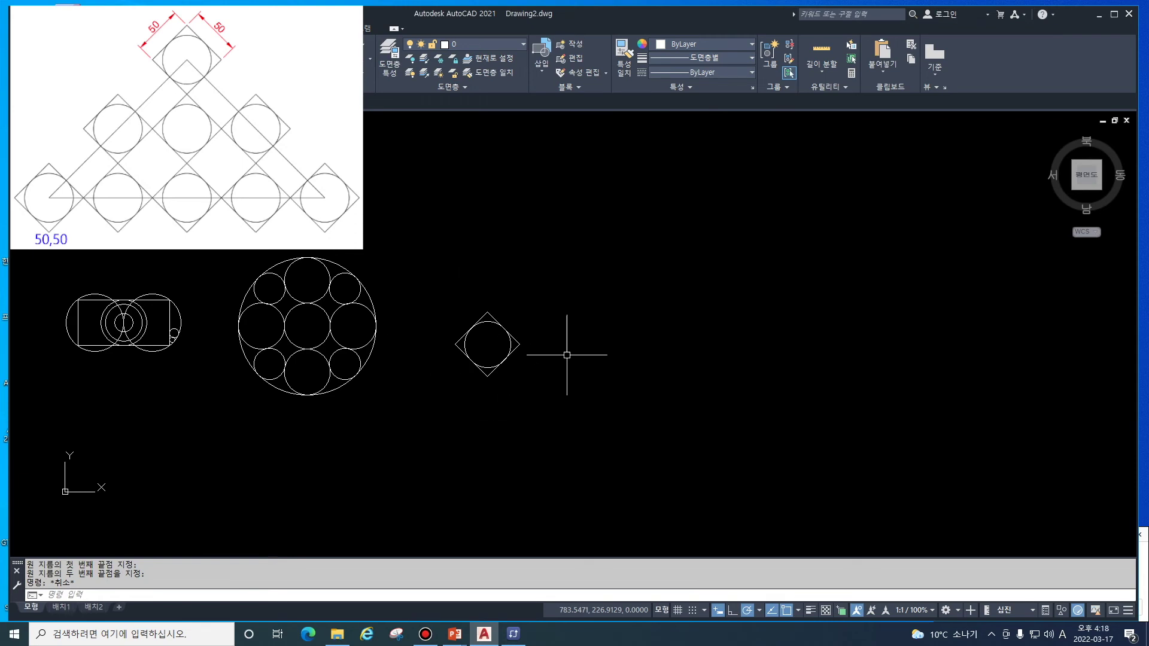
scroll(519, 345, "up", 2)
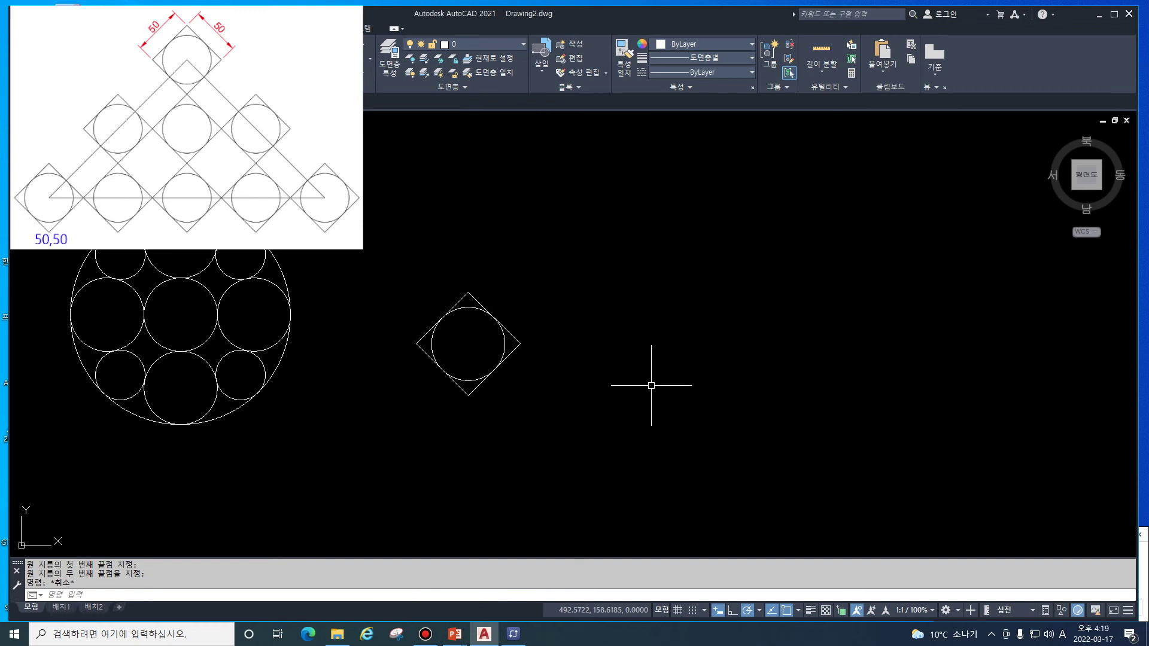
type("co")
key("Return")
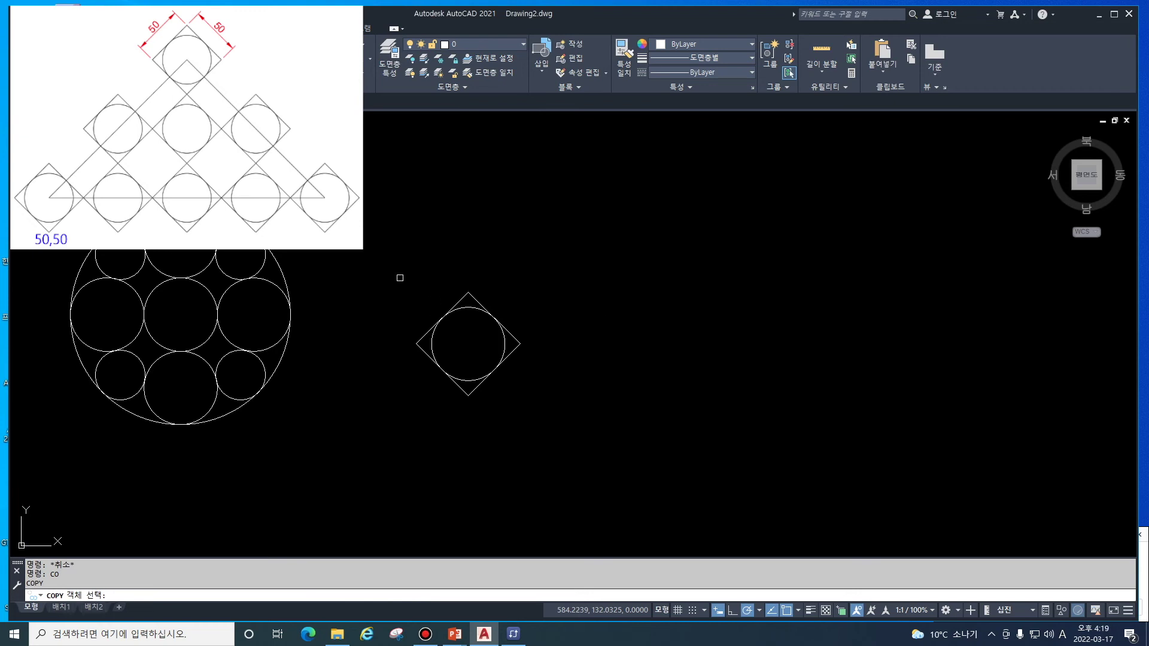
left_click(392, 276)
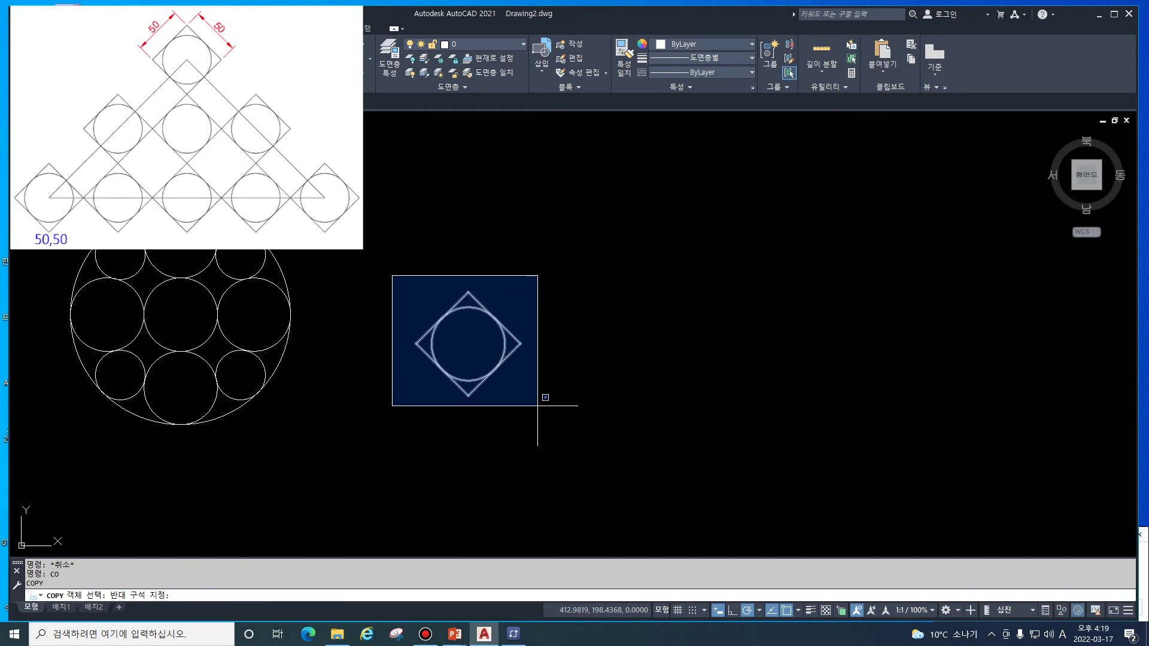
left_click(536, 406)
key("Return")
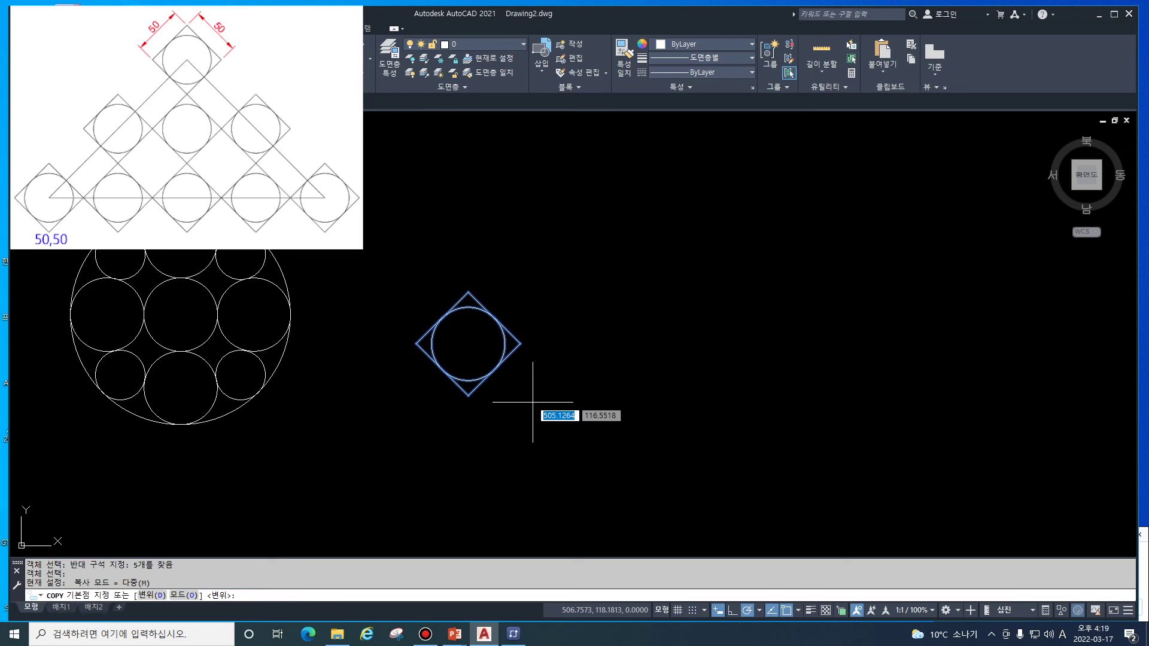
left_click(415, 343)
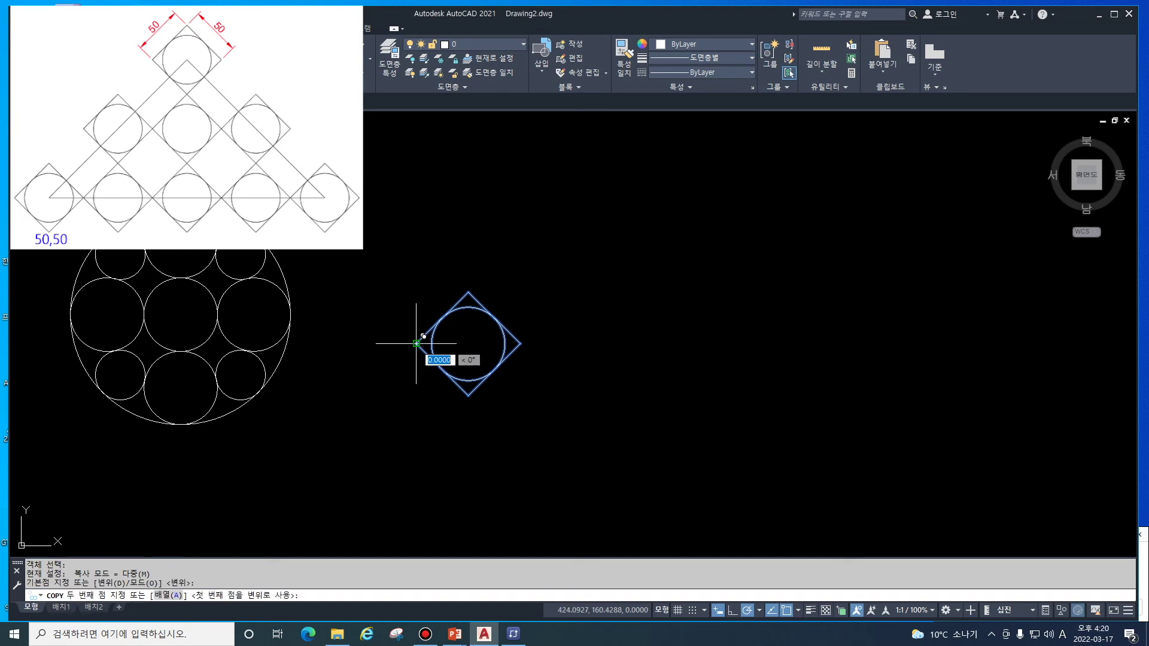
left_click(520, 343)
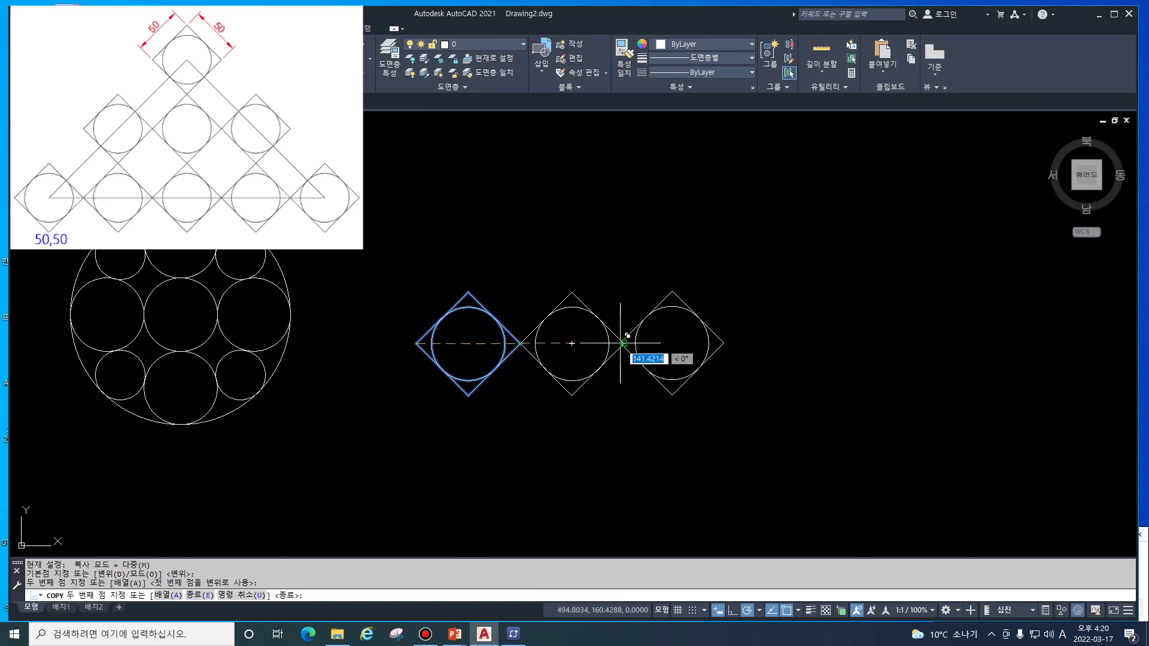
left_click(622, 343)
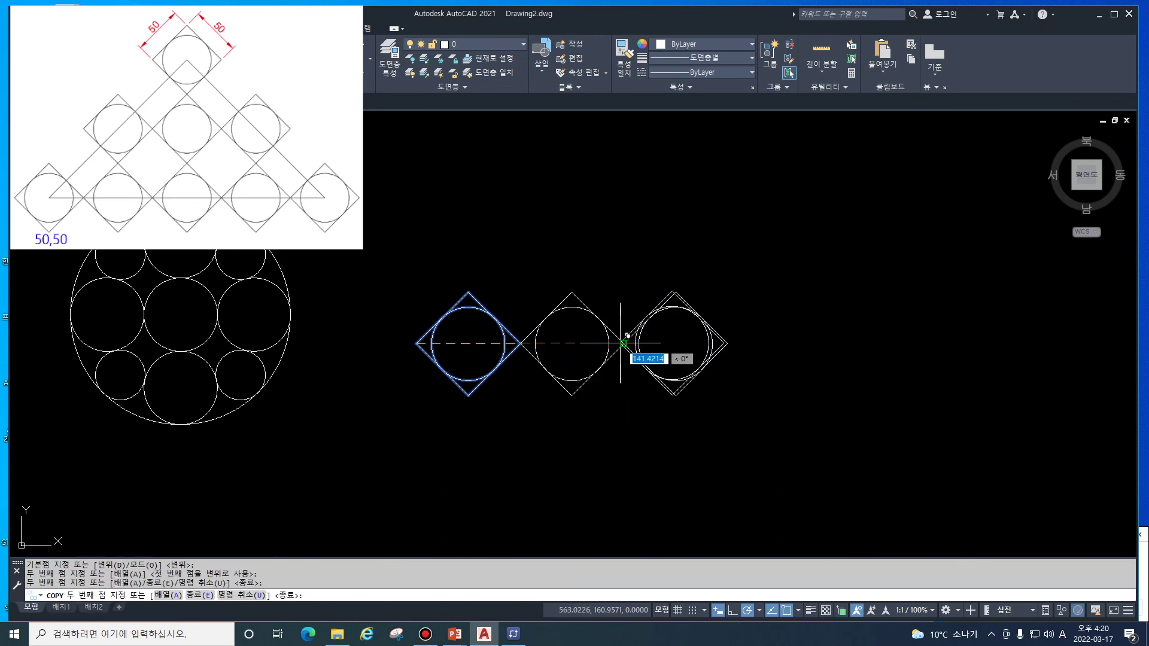
left_click(728, 343)
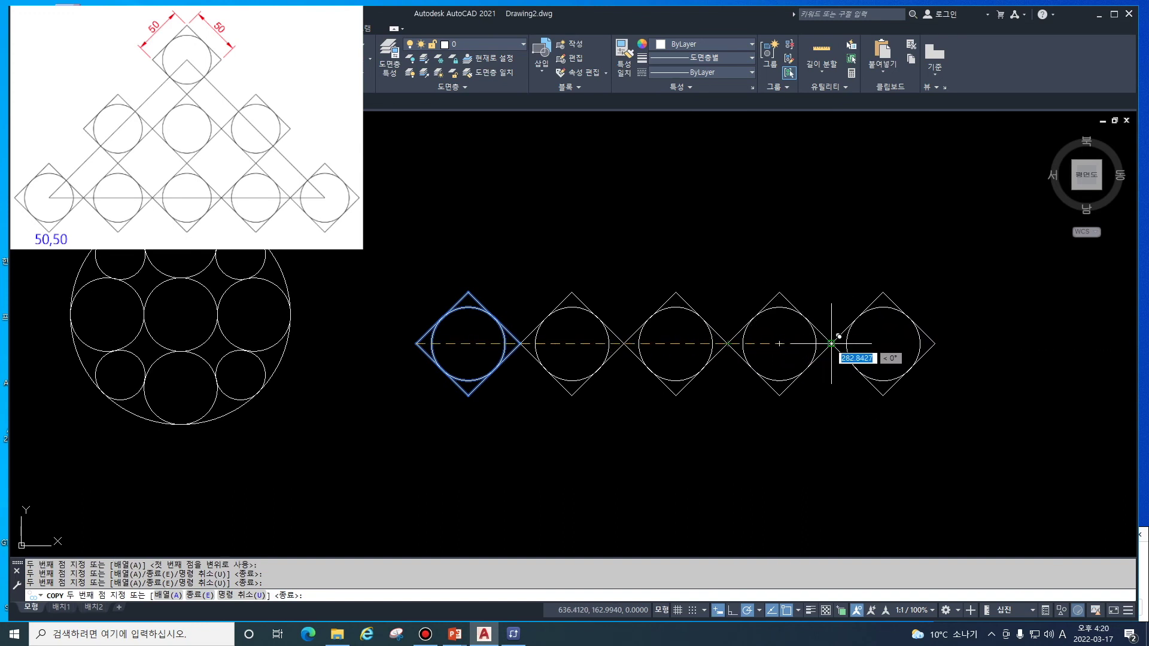
left_click(831, 343)
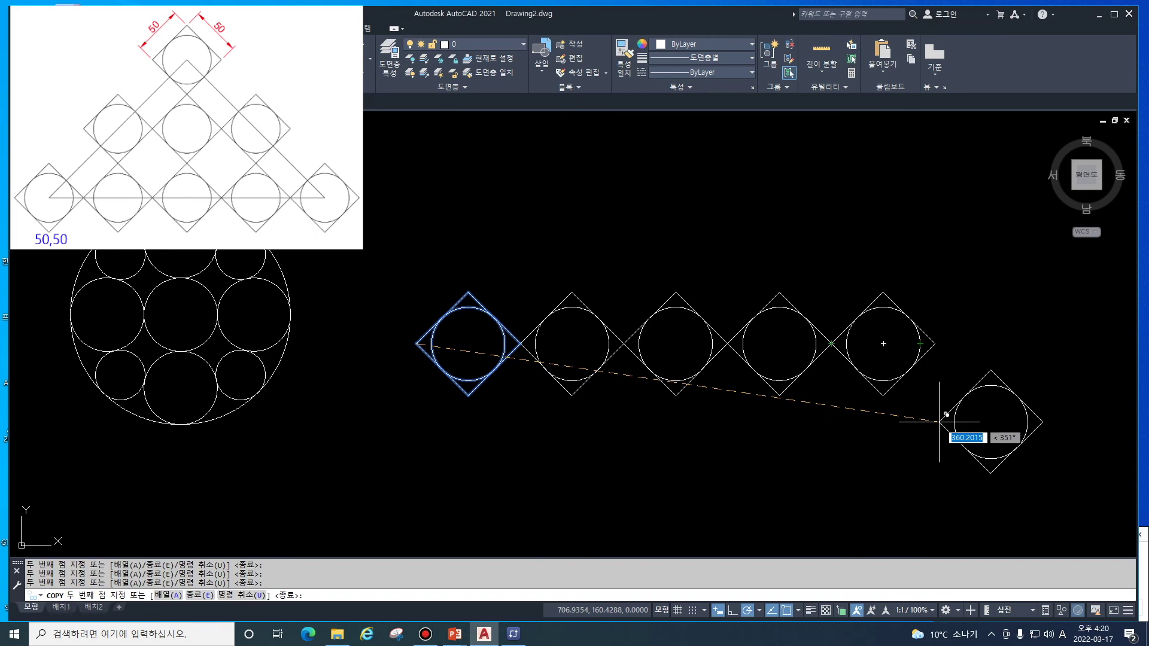
key("Return")
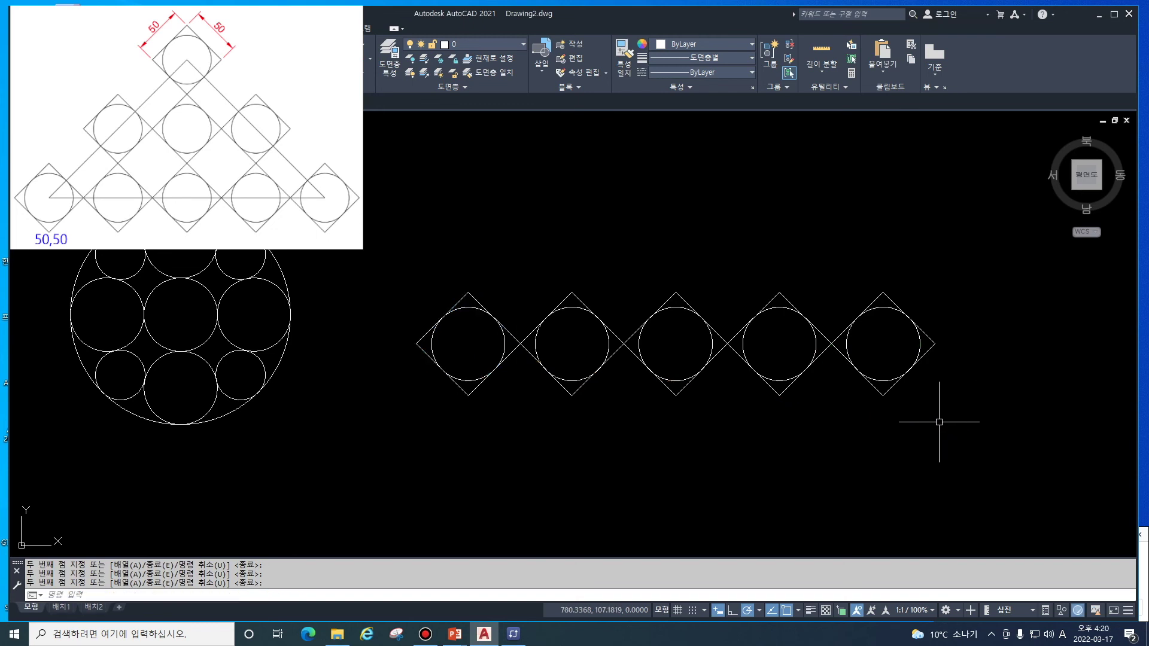
Copy the leftmost diamond with its circle onto the top corners of the second, third and fourth diamonds, using its bottom corner as base point
middle_click_drag(795, 433, 742, 535)
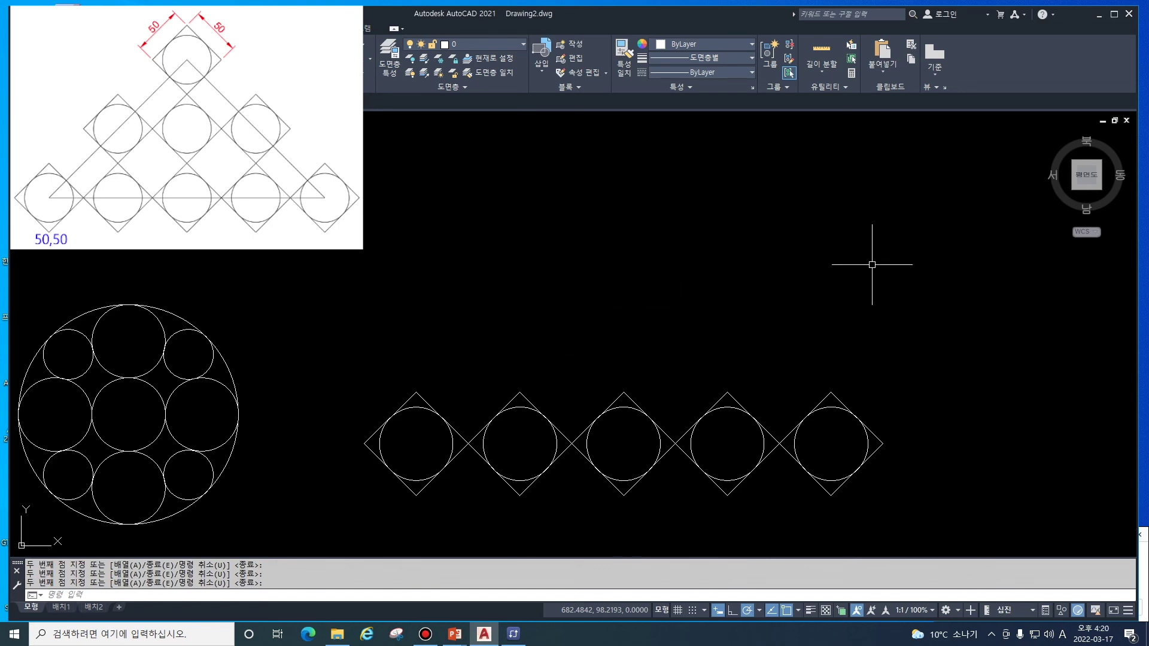
type("co")
key("Return")
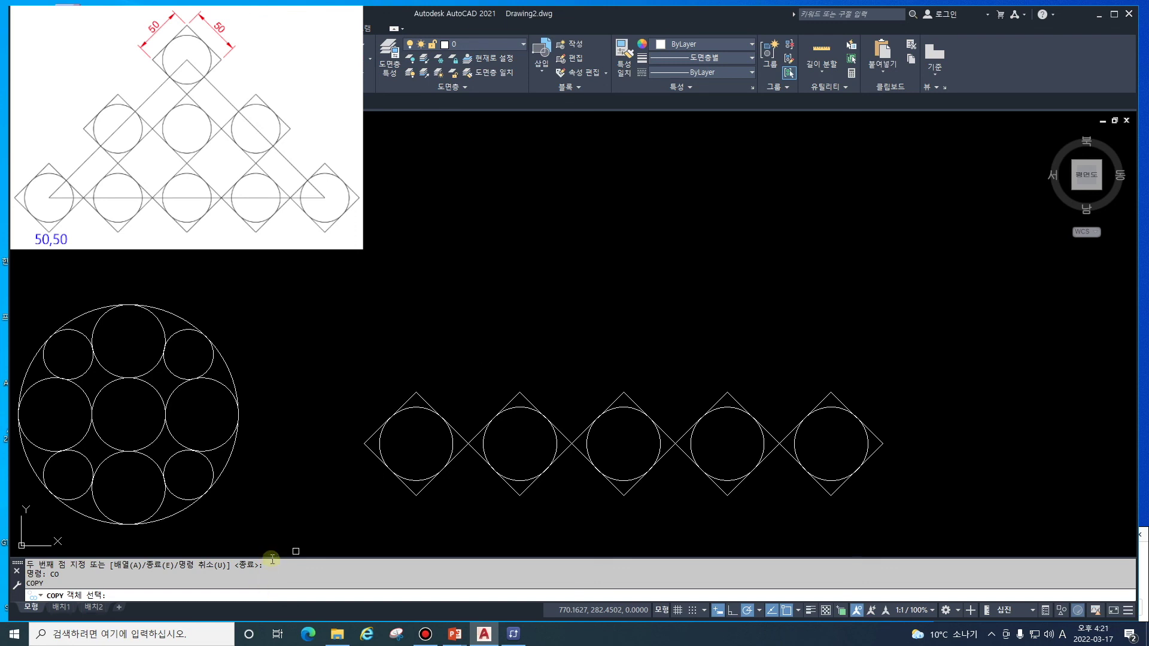
left_click(467, 505)
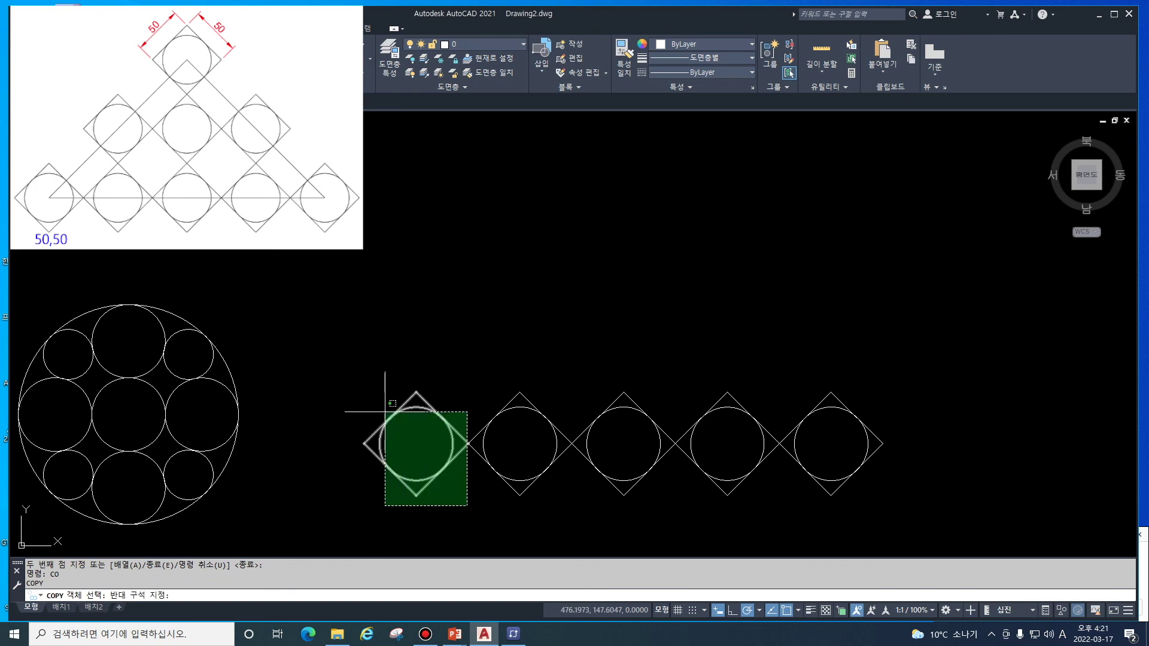
left_click(362, 392)
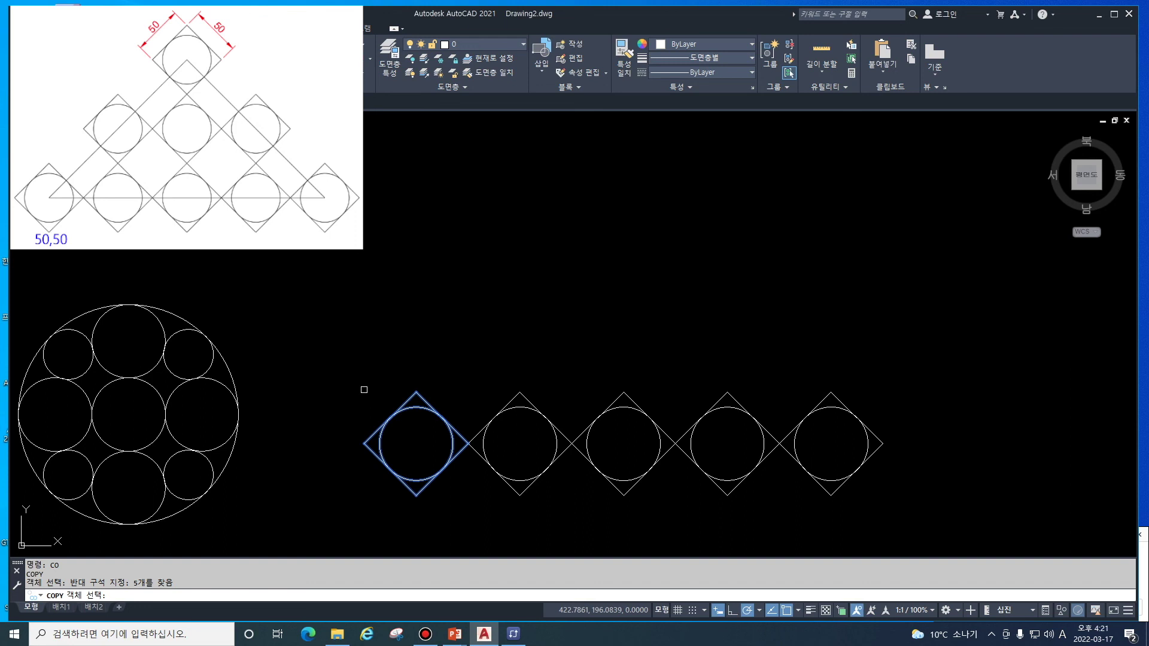
key("Return")
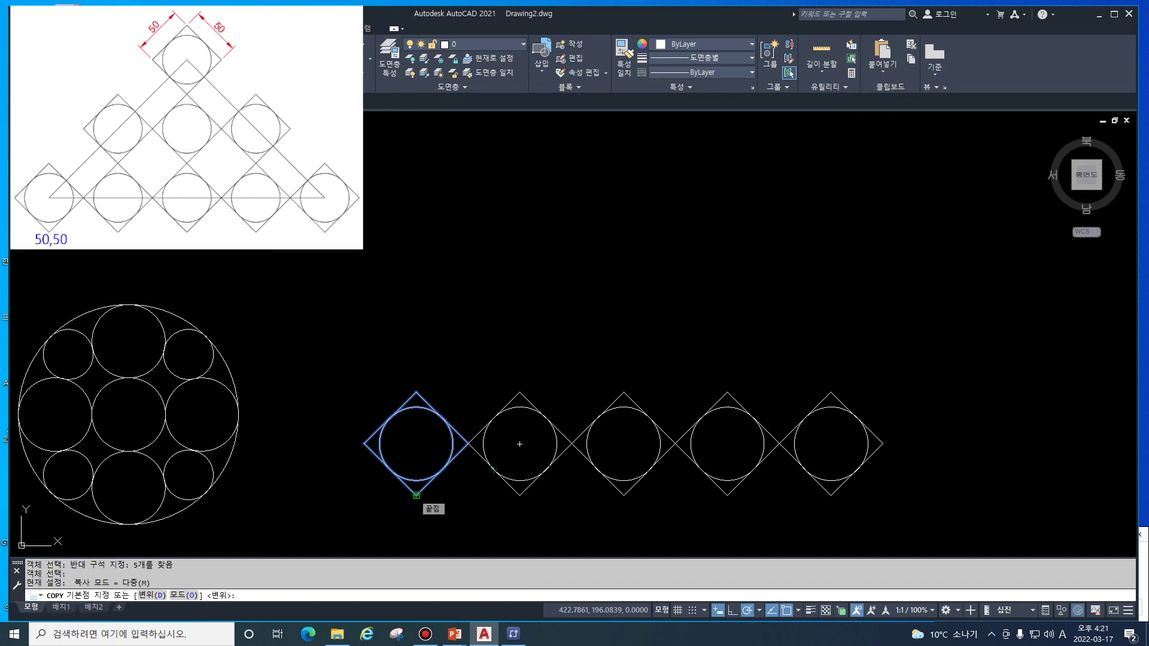
left_click(417, 496)
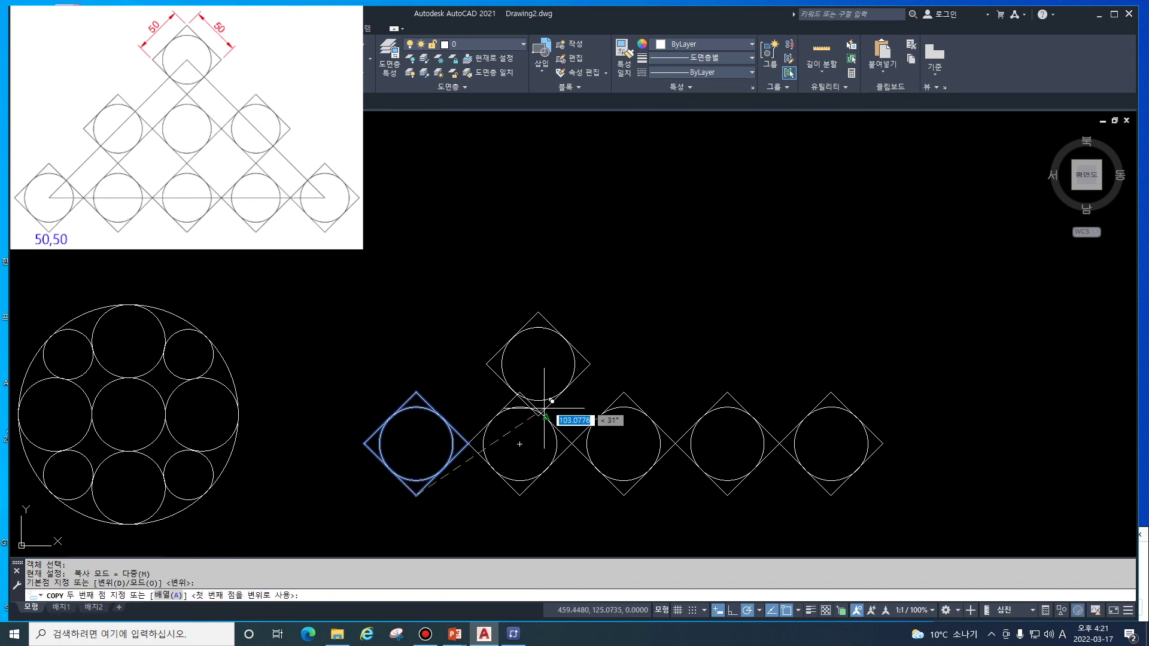
left_click(519, 392)
left_click(624, 392)
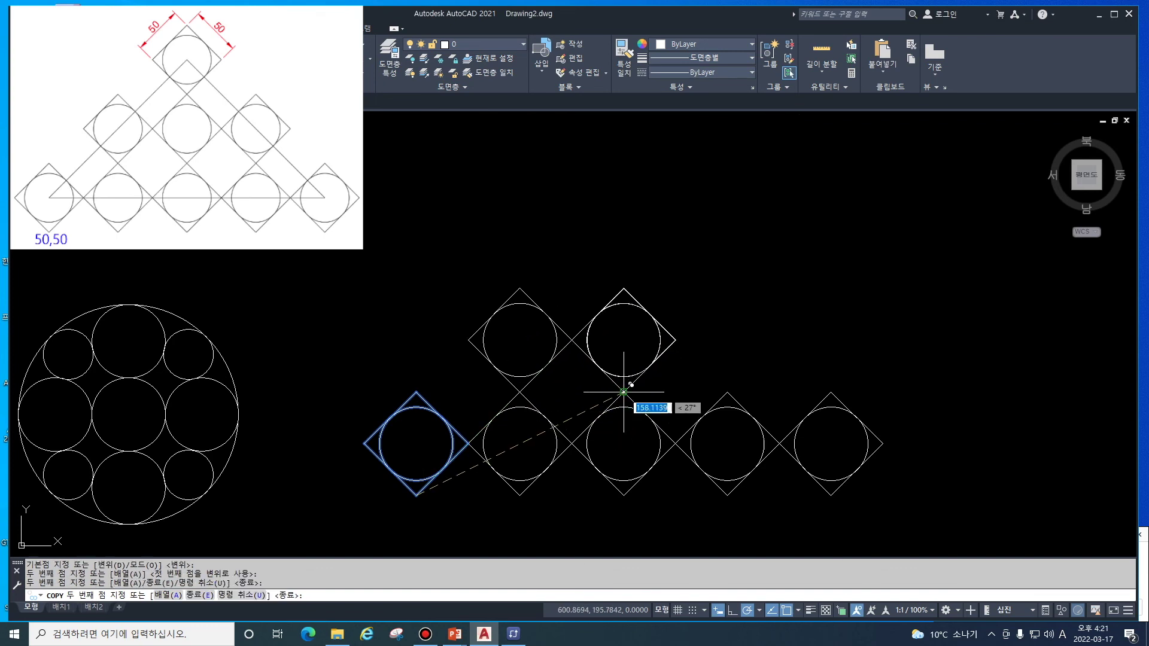
left_click(727, 392)
left_click(831, 392)
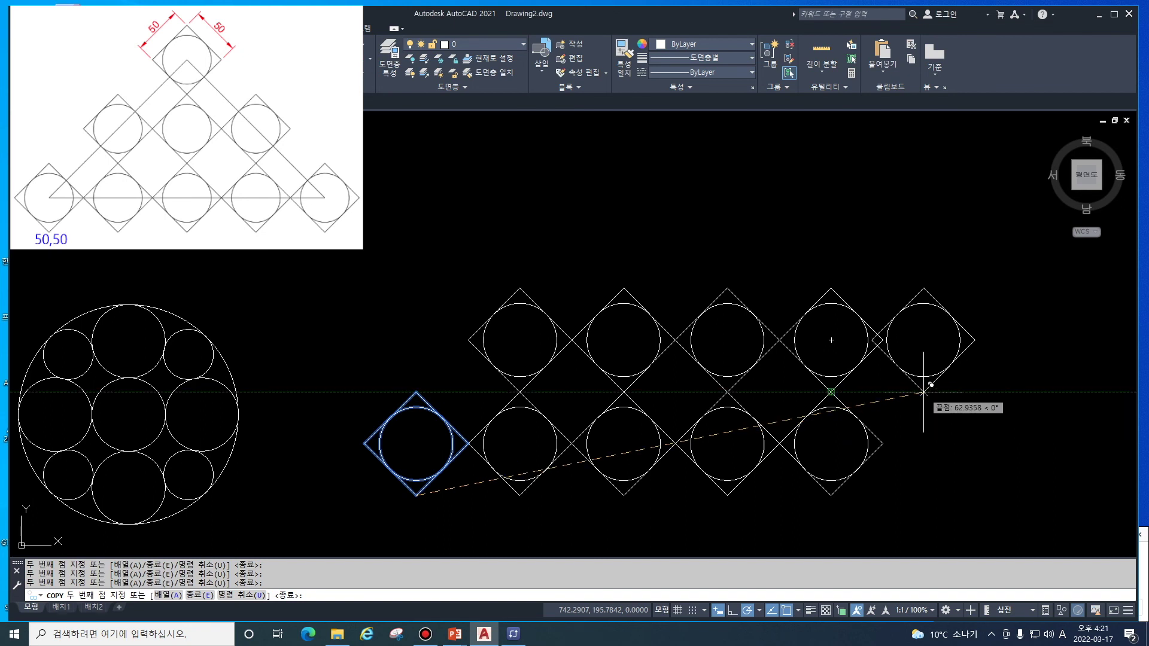
type("u")
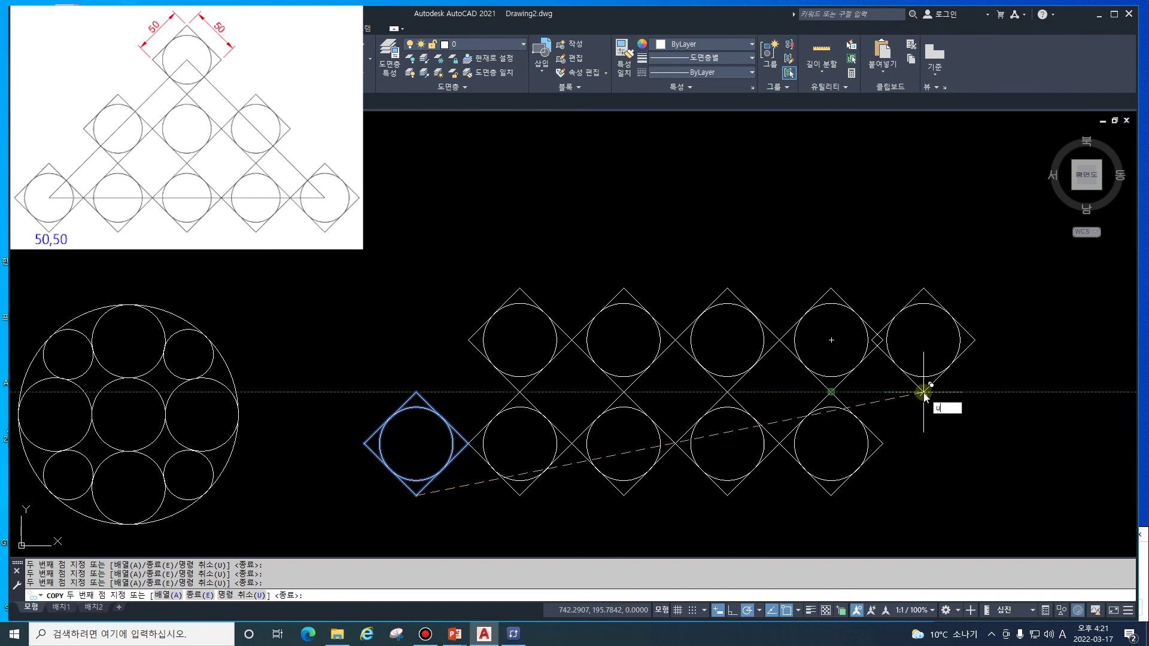
key("Return")
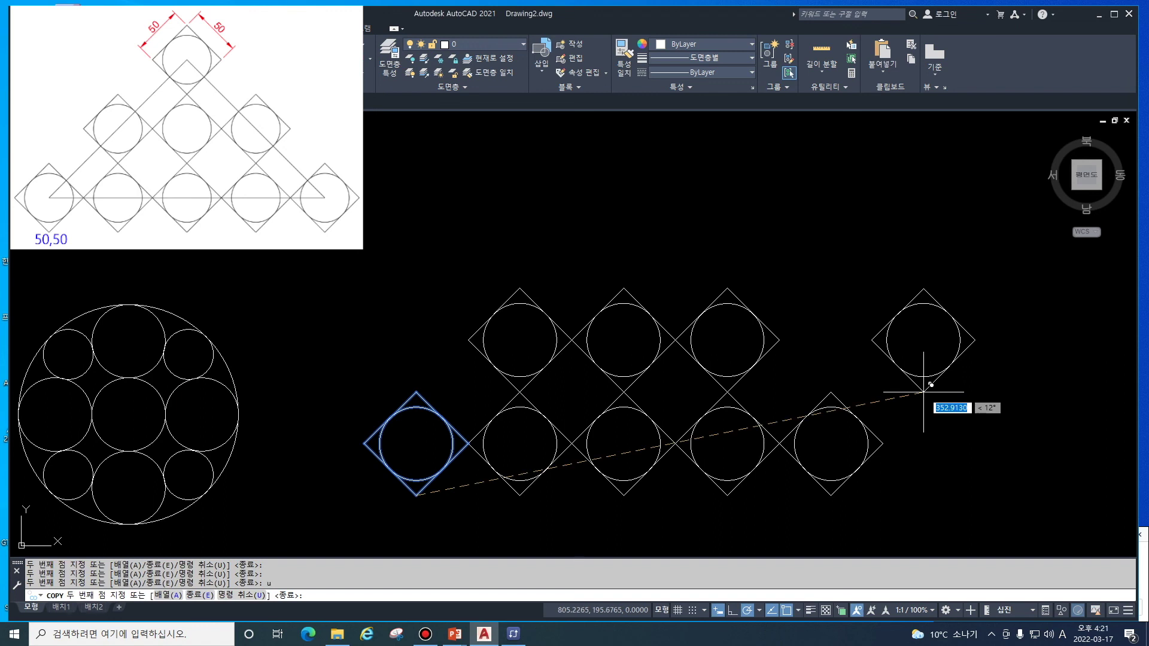
key("Escape")
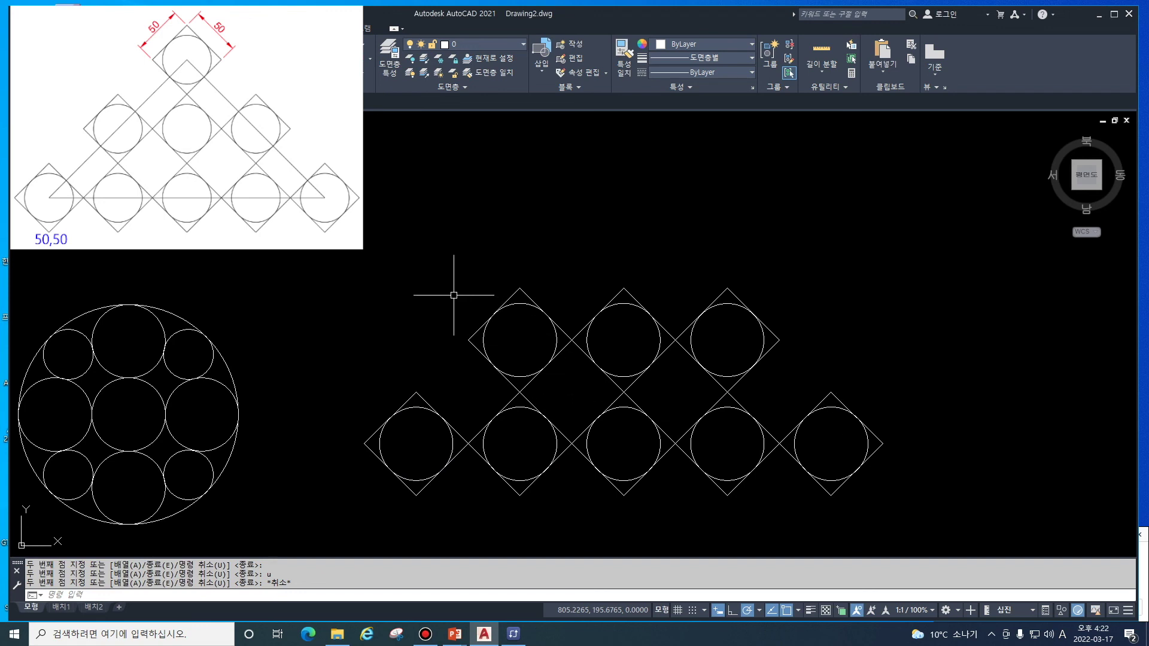
Copy the leftmost diamond with its circle from its bottom corner onto the top corner of the second row's middle diamond
type("co")
key("Return")
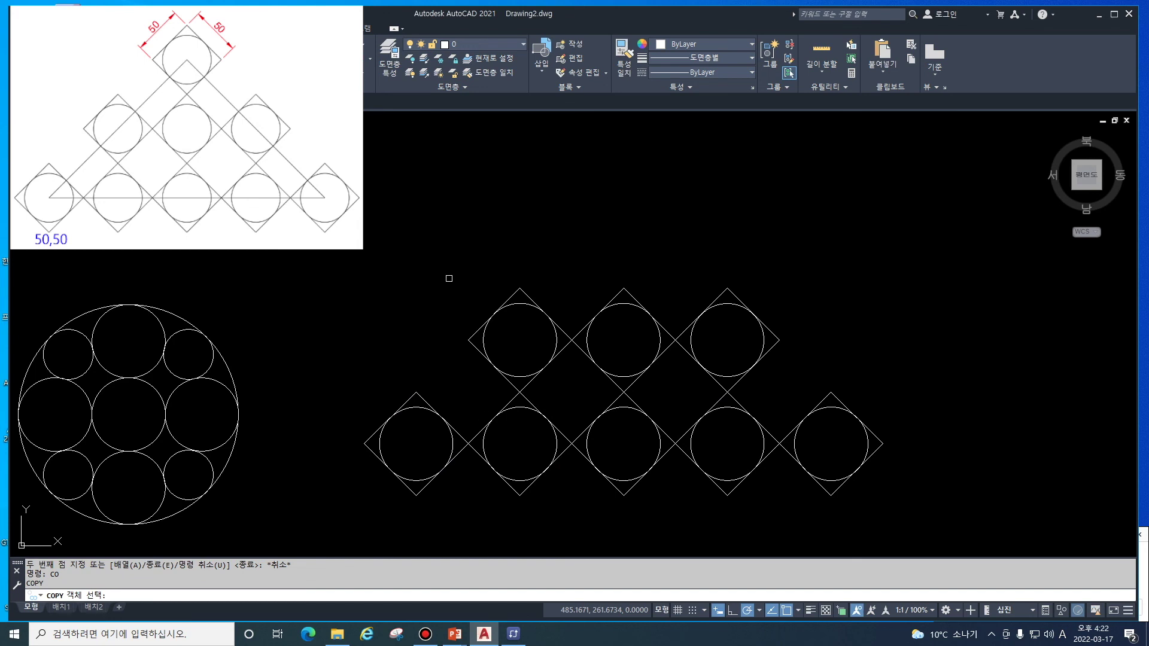
left_click(459, 491)
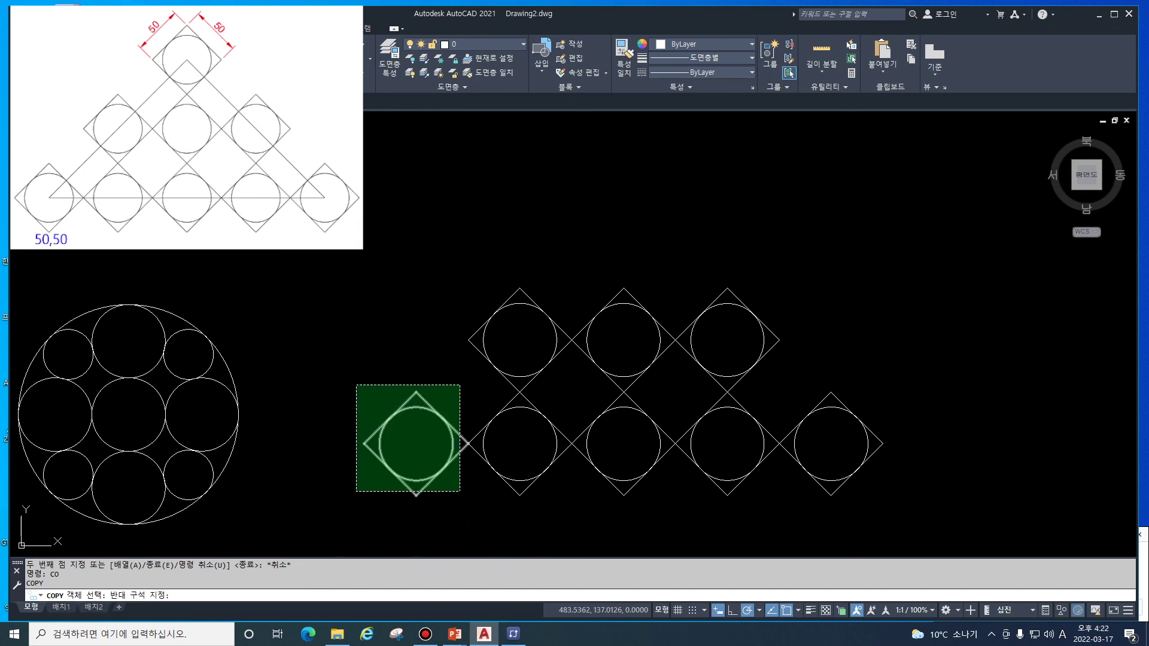
left_click(351, 387)
key("Return")
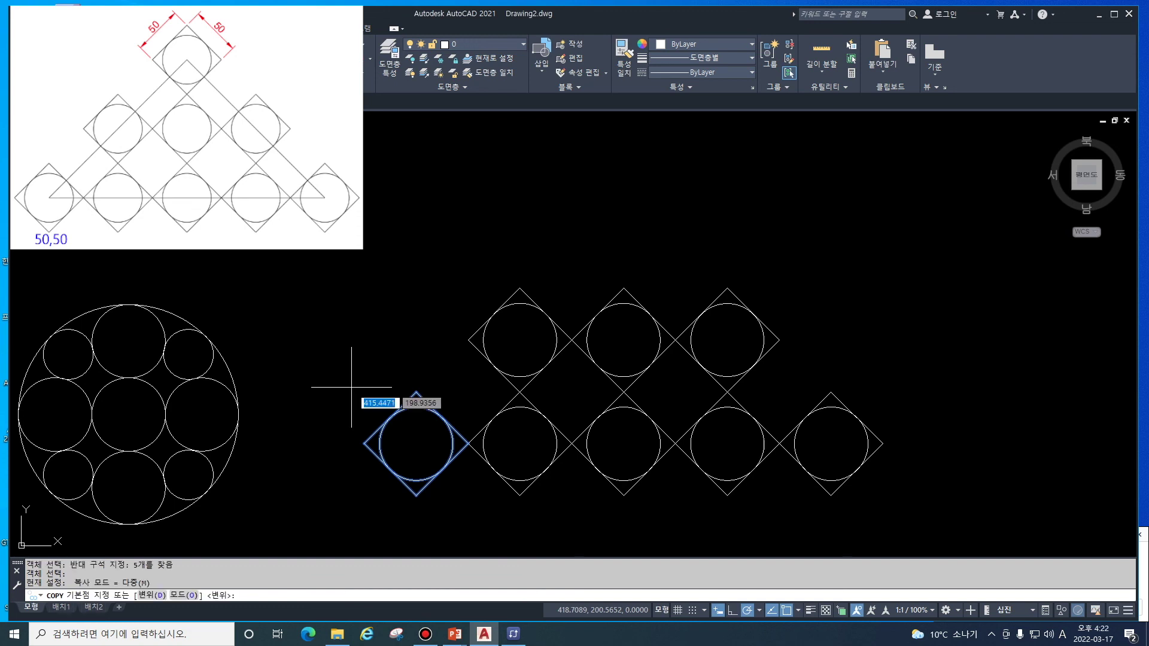
left_click(417, 496)
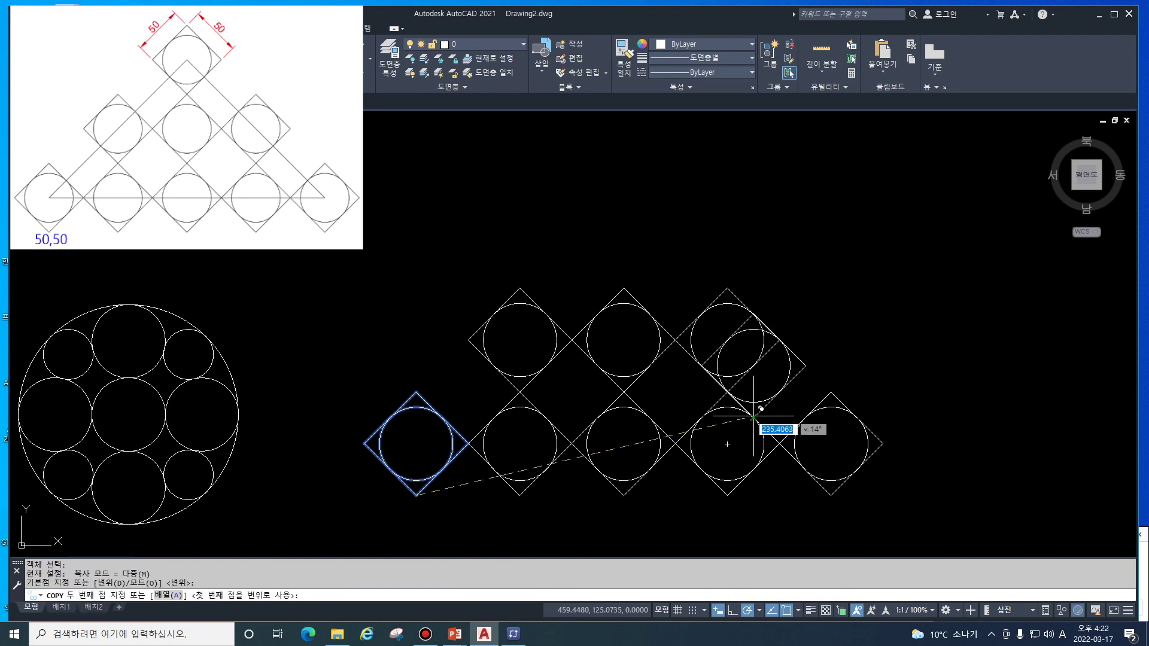
left_click(622, 290)
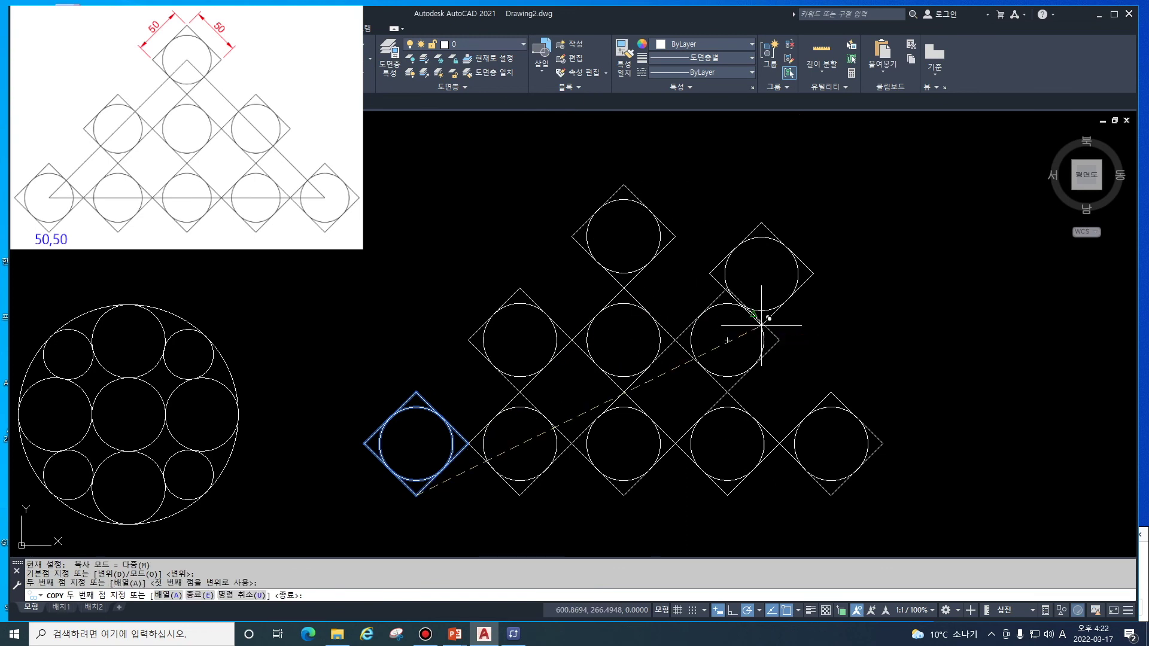
key("Return")
key("Escape")
Draw a triangle of lines connecting the centres of the apex circle and the bottom row's leftmost and rightmost circles
type("l")
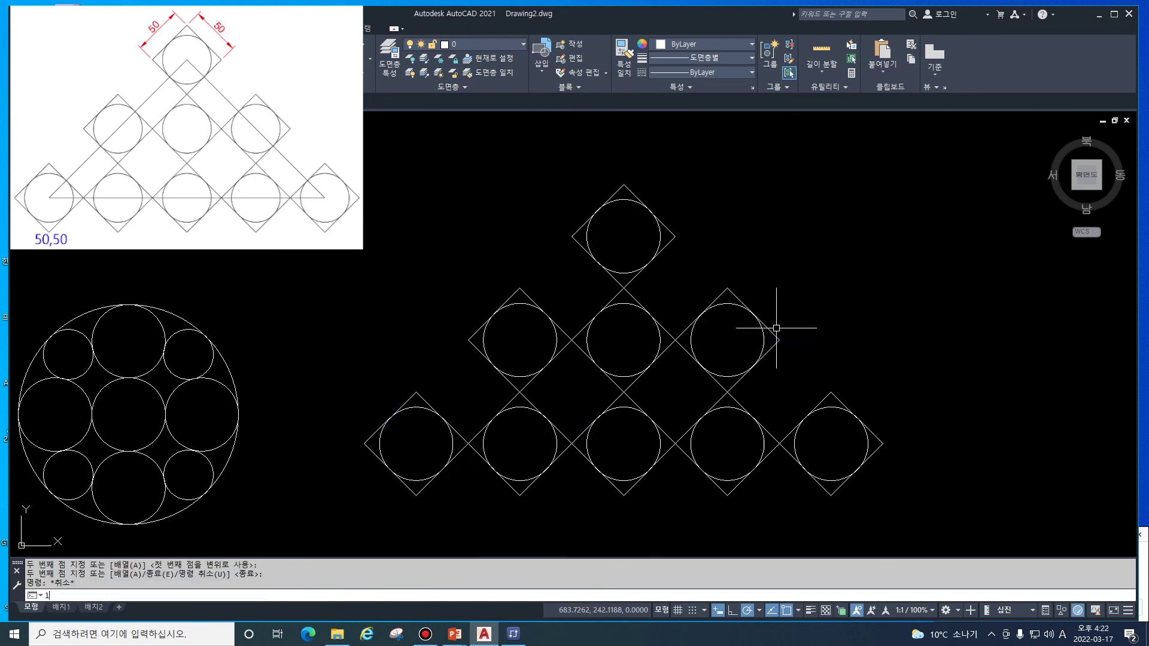
key("Return")
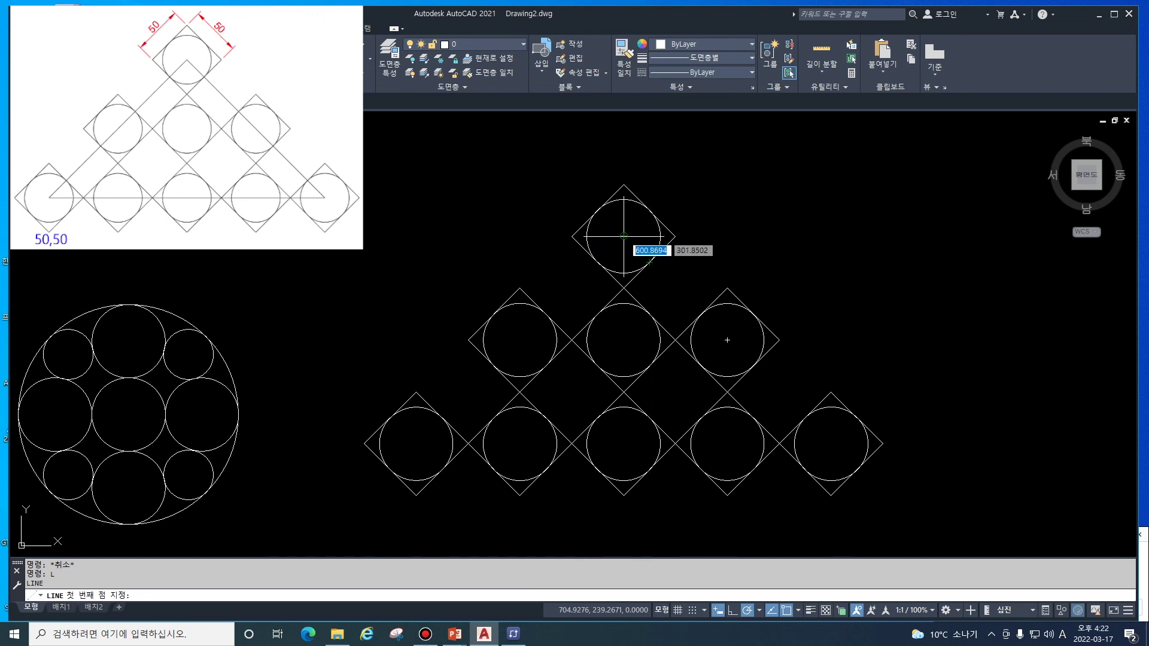
left_click(623, 235)
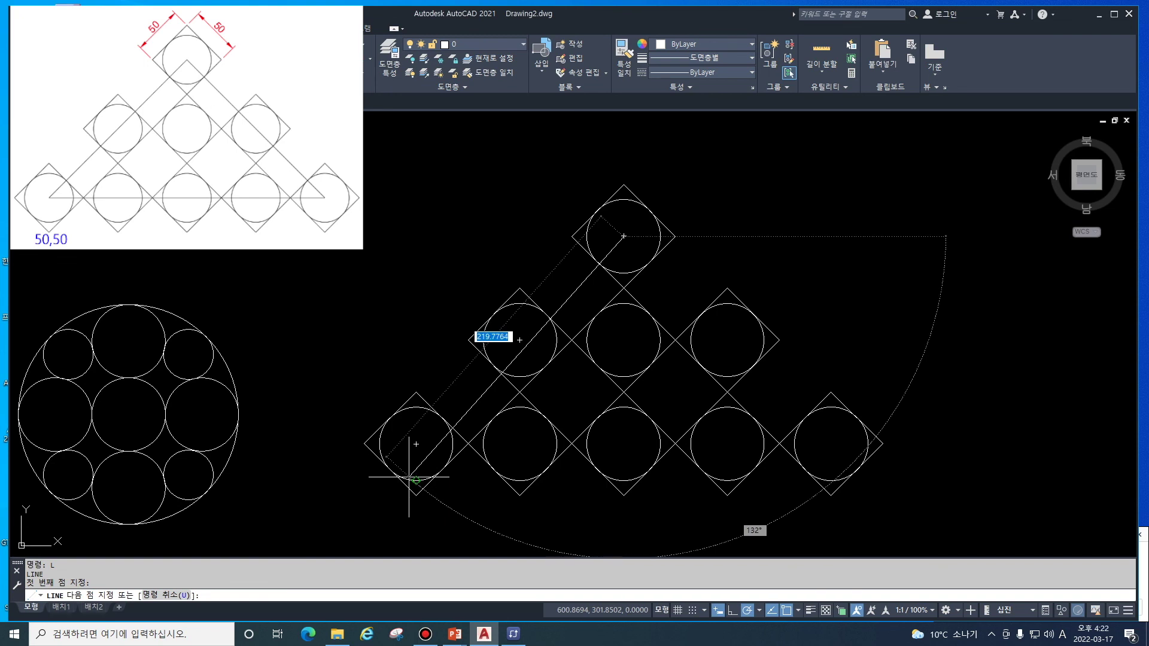
left_click(416, 443)
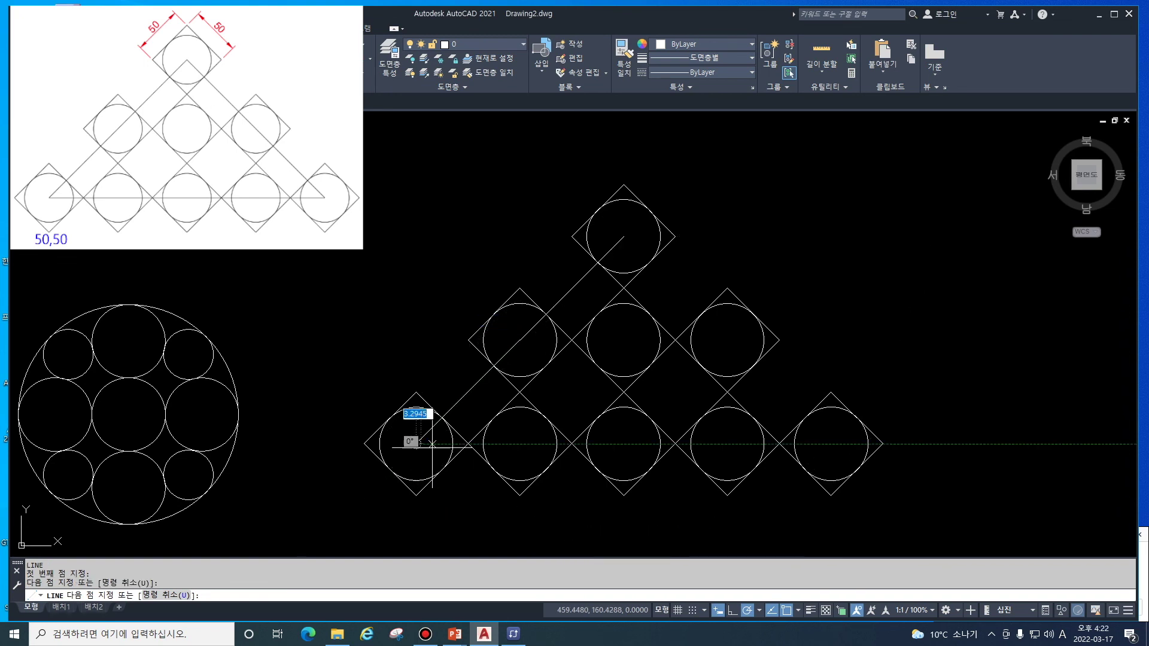
left_click(831, 444)
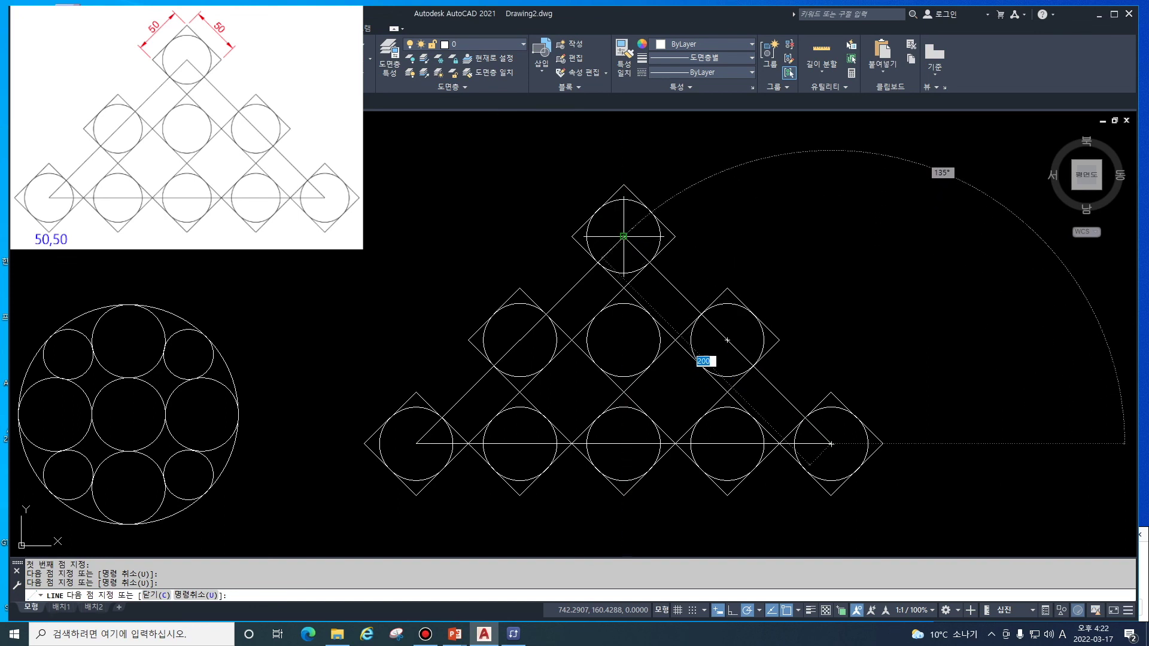
left_click(624, 236)
key("Return")
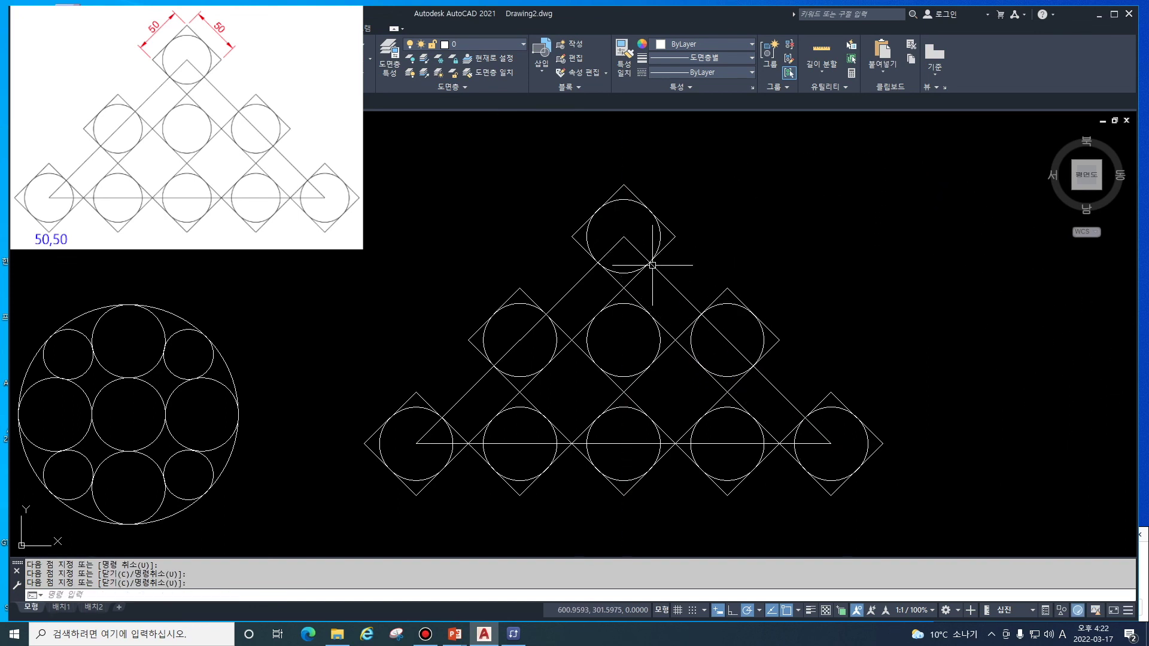
scroll(862, 347, "down", 2)
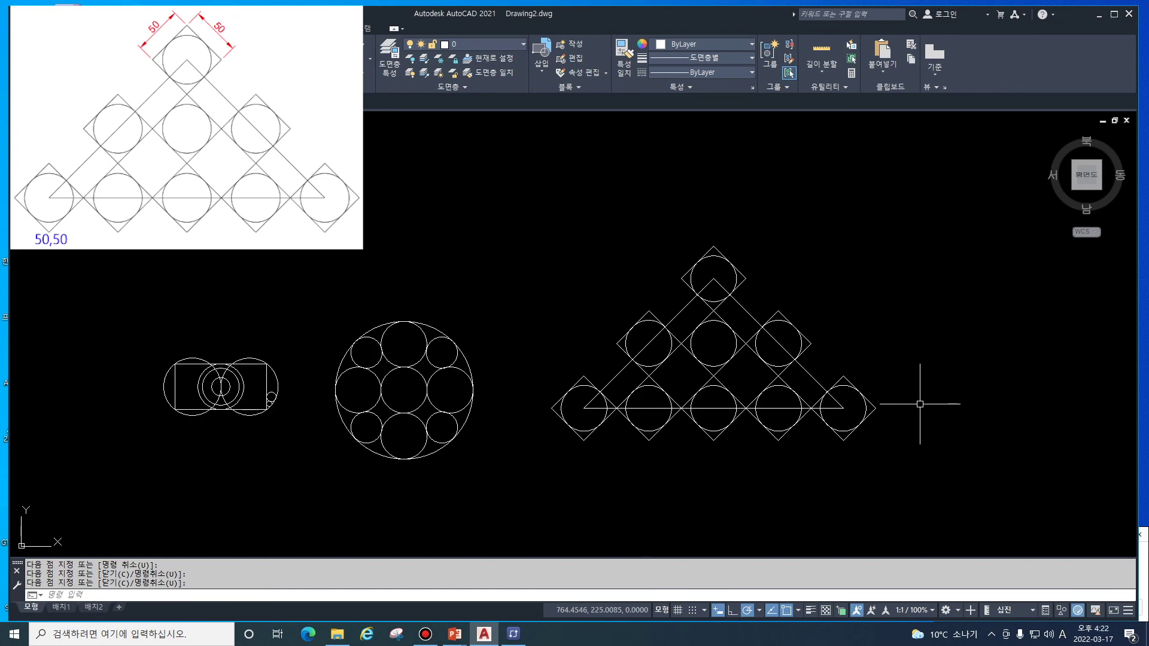
middle_click_drag(941, 399, 808, 386)
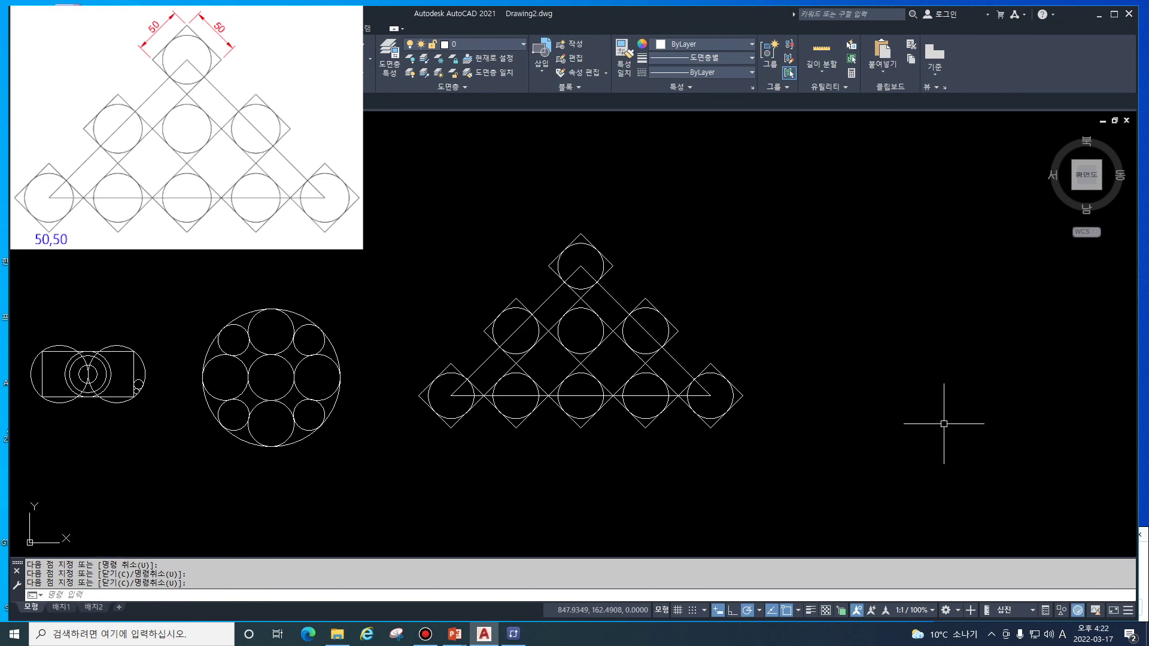